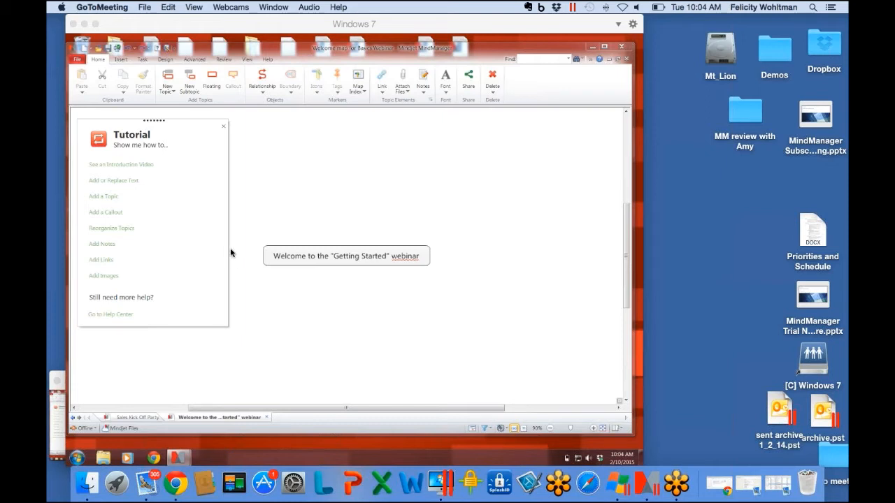
- Exit the tutorial and confirm leaving it
click(223, 126)
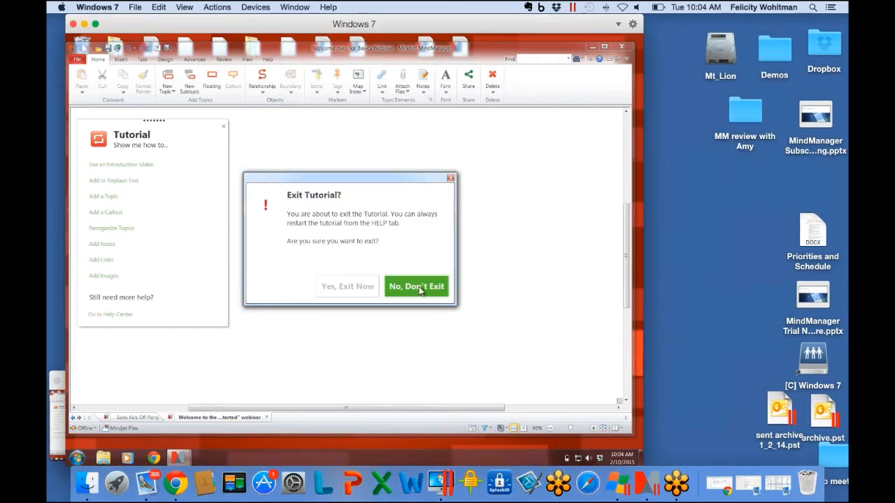
click(348, 286)
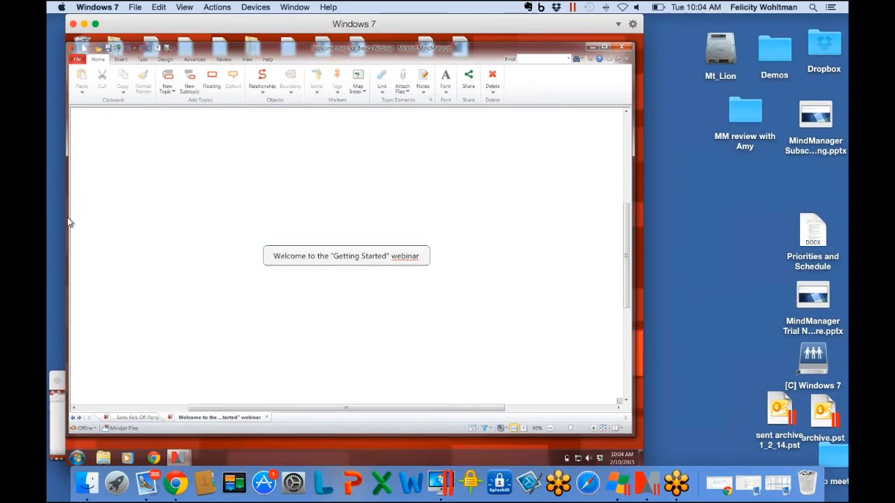
- Look at the program's Help page, where the tutorial is offered, and return to the map
click(78, 59)
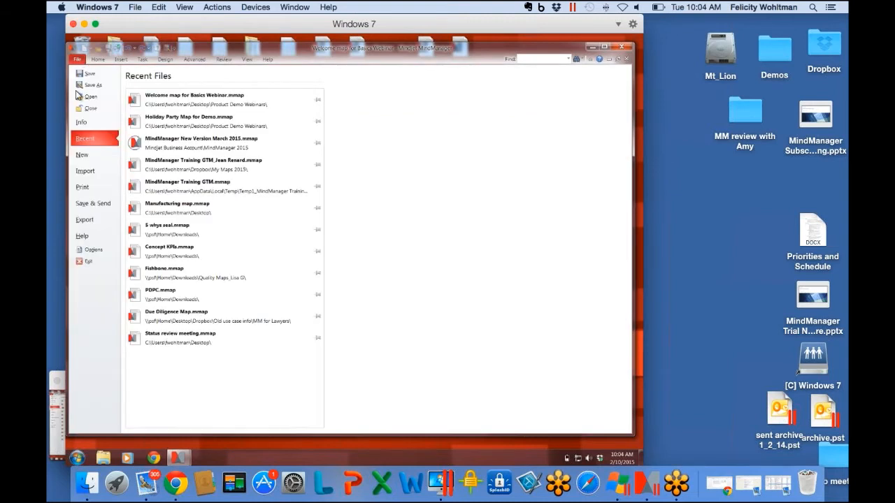
click(82, 237)
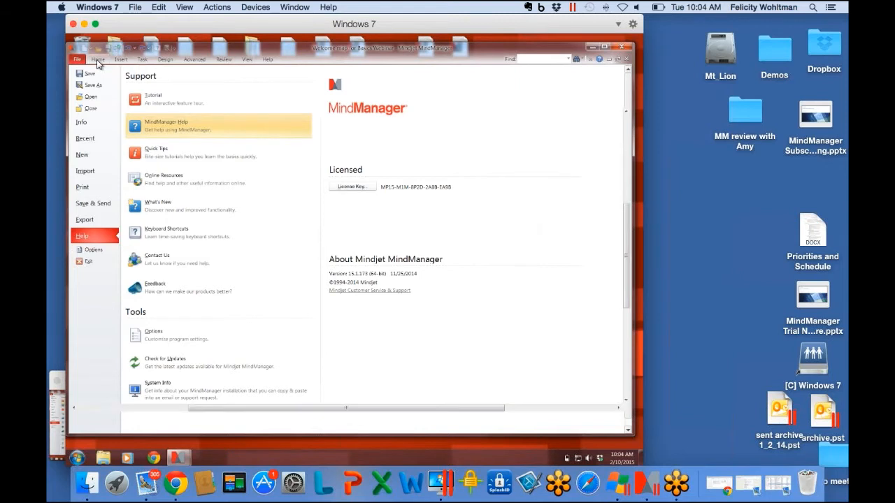
click(98, 61)
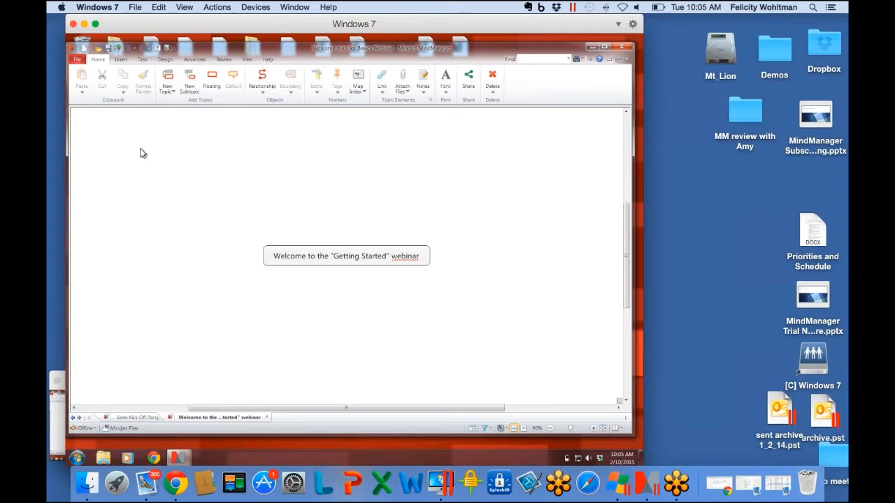
- Create a new map from the Event Plan - Basic template in the Meetings and Events template folder
click(91, 50)
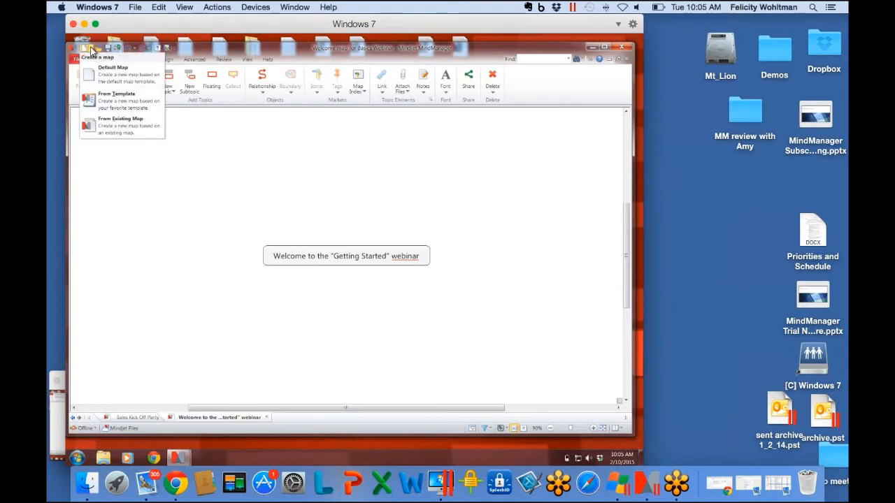
click(141, 103)
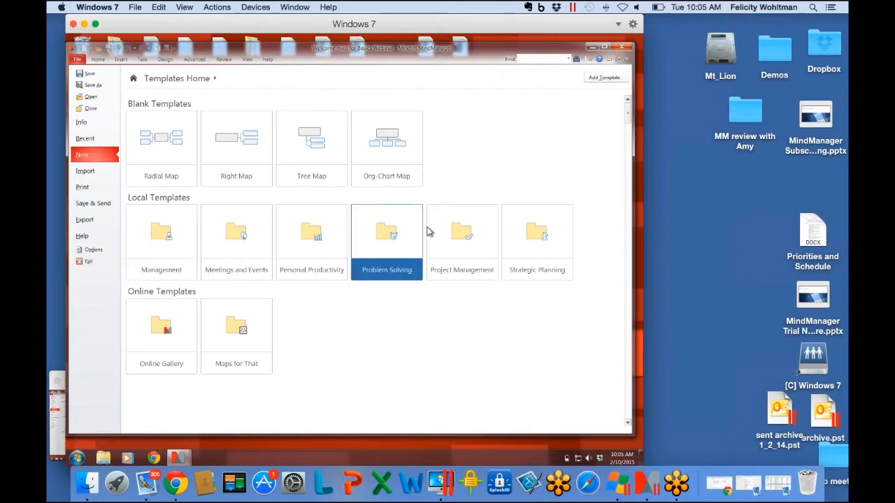
click(241, 234)
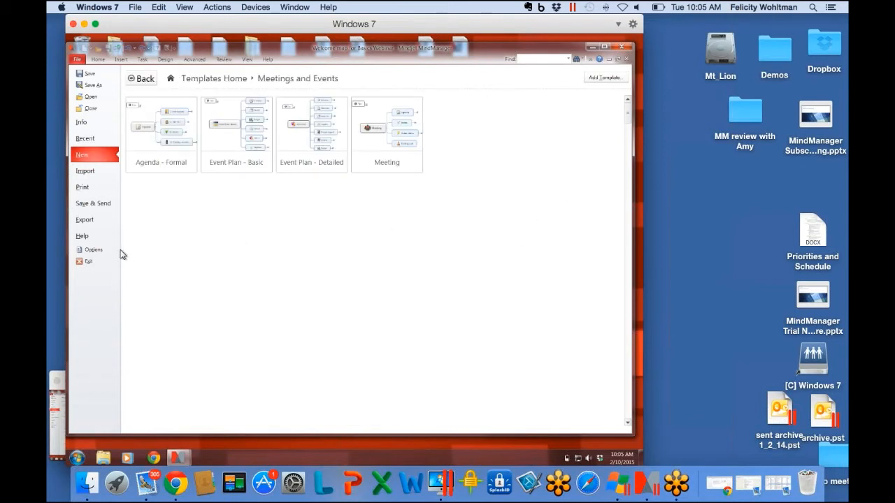
click(265, 154)
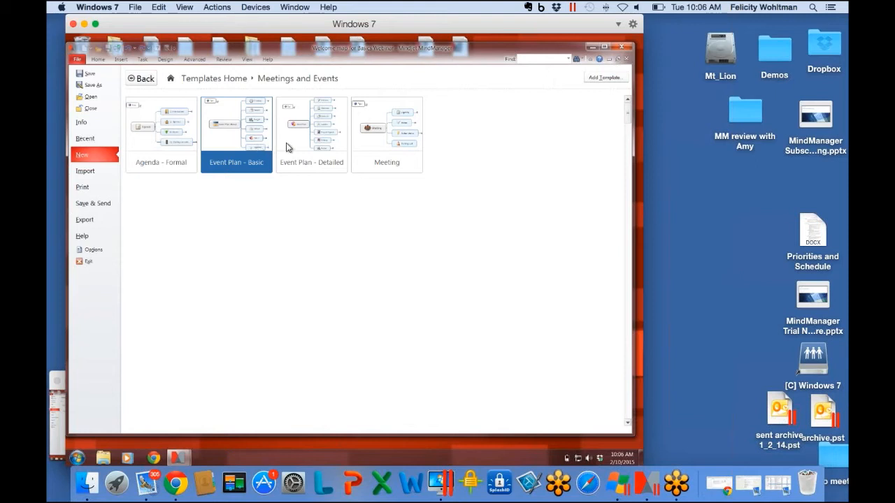
click(244, 133)
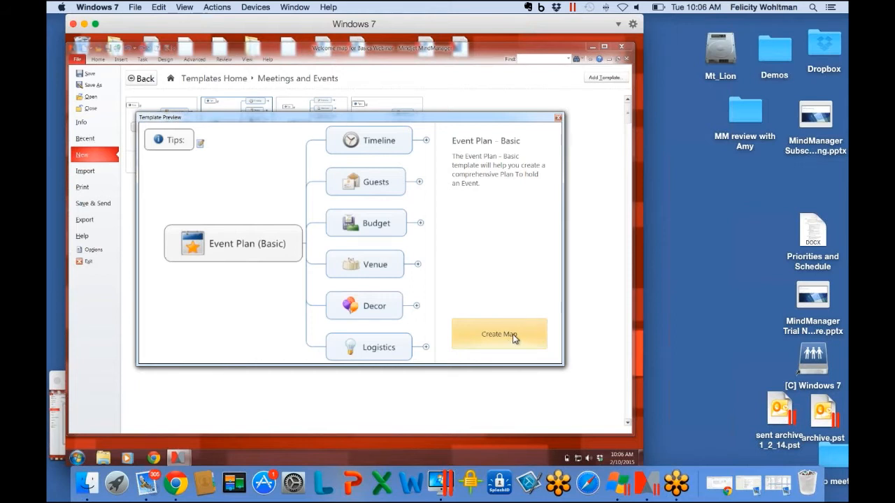
click(515, 338)
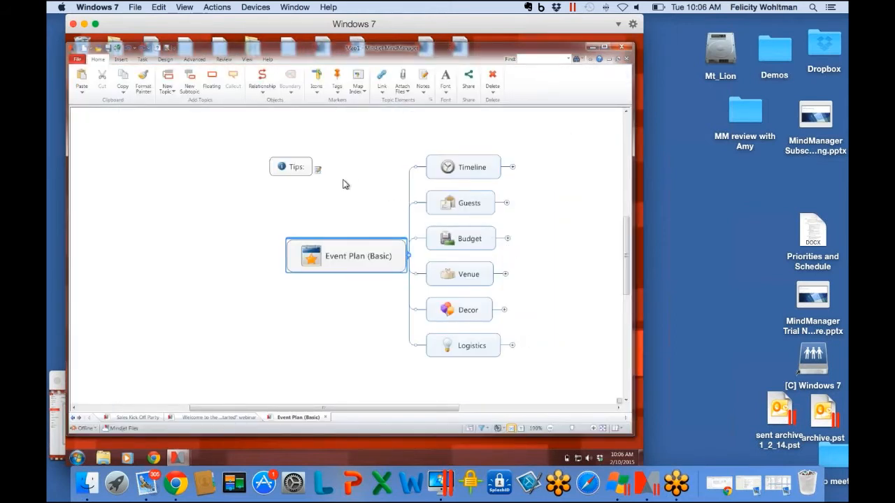
- Read the Tips note and briefly expand and collapse the Timeline and Guests branches of the event plan
mouse_move(321, 173)
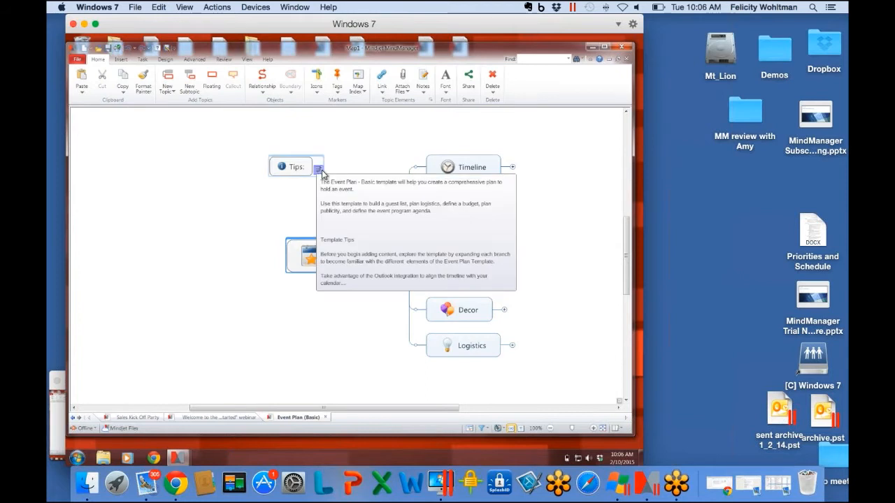
click(512, 168)
click(514, 167)
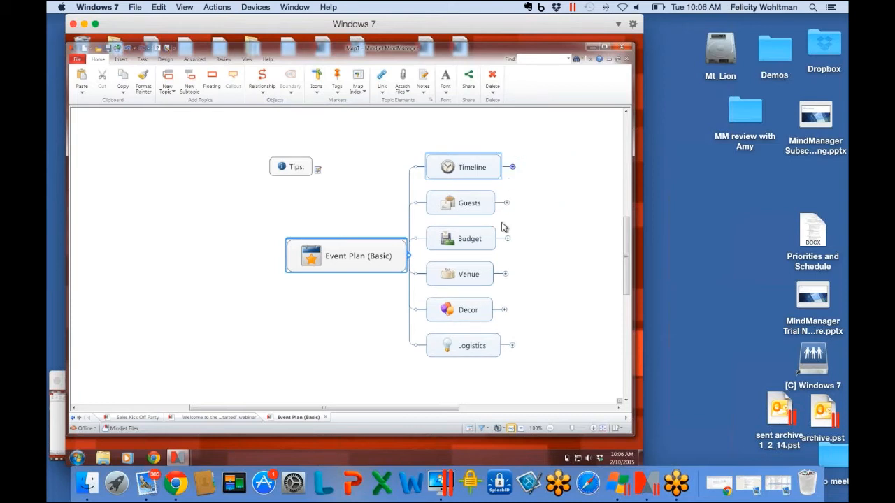
click(508, 204)
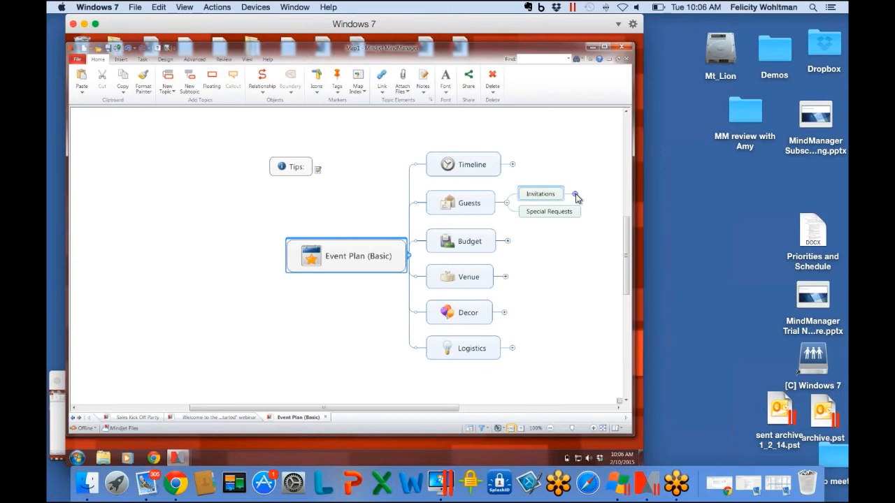
click(506, 203)
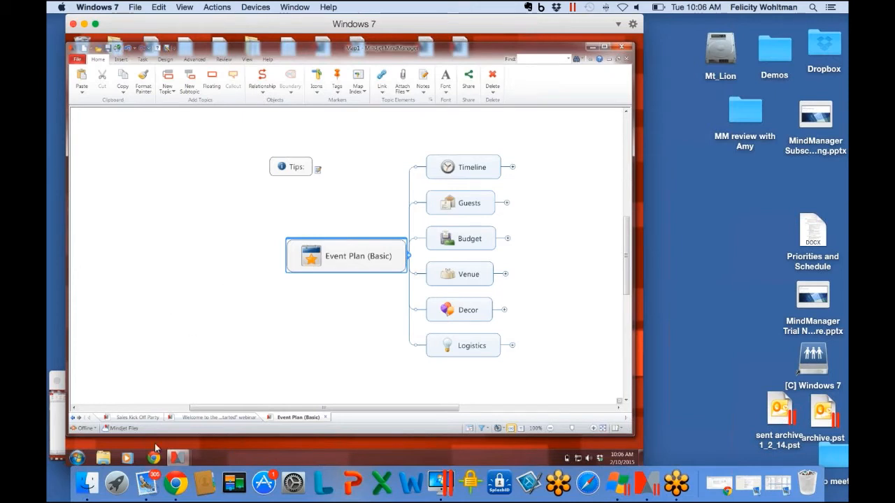
- Switch to the Sales Kick Off Party map and select its Budget topic
click(154, 418)
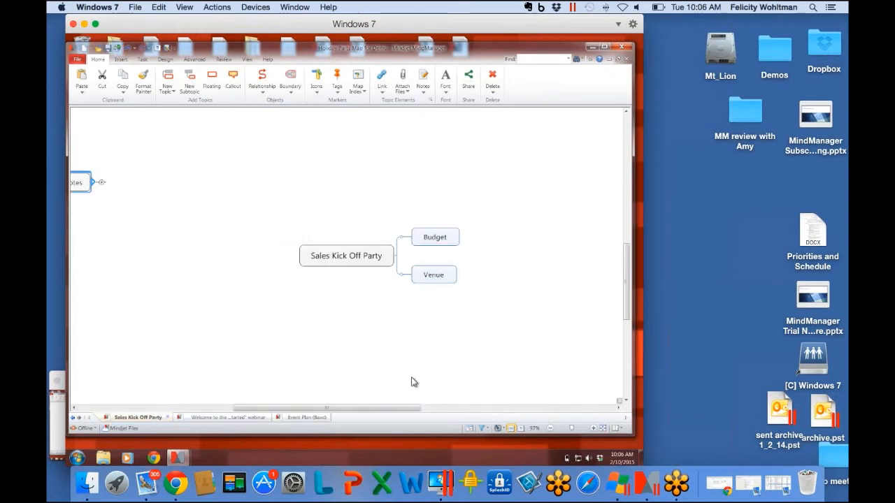
drag(391, 411, 426, 410)
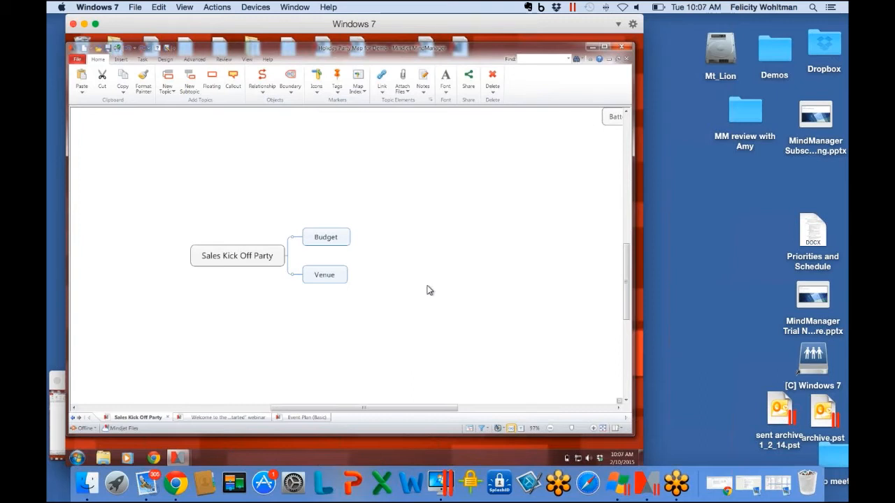
click(339, 237)
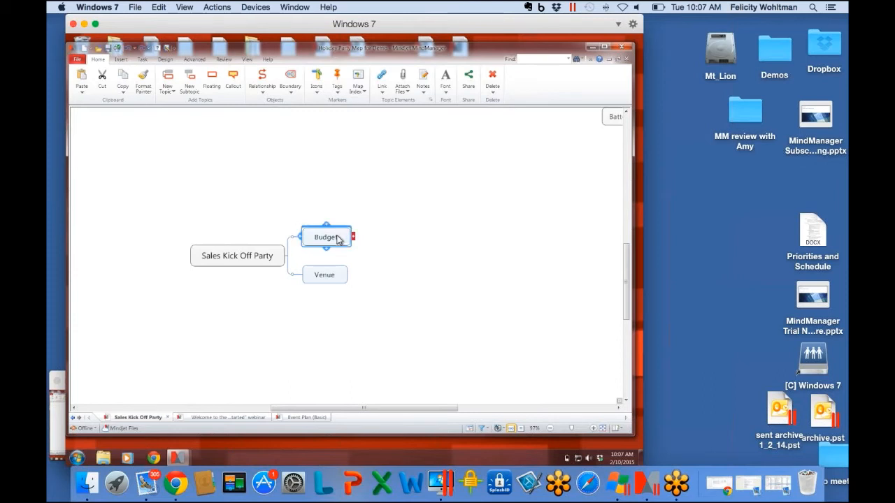
scroll(340, 241, left, 3)
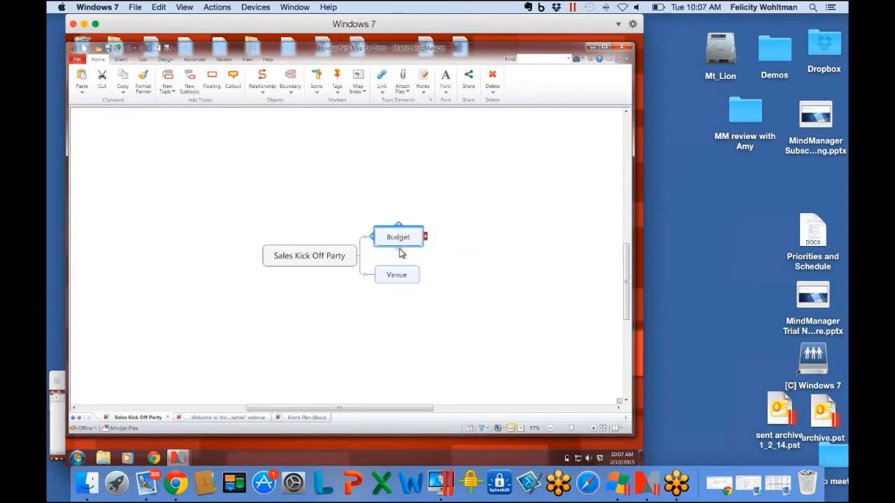
- Add a main topic below Budget with two subtopics, and a further subtopic under the second one
key(Return)
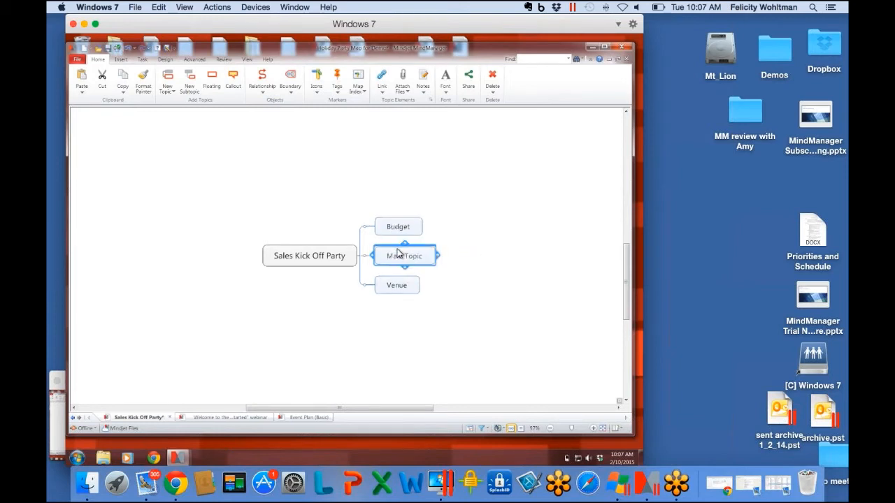
click(437, 255)
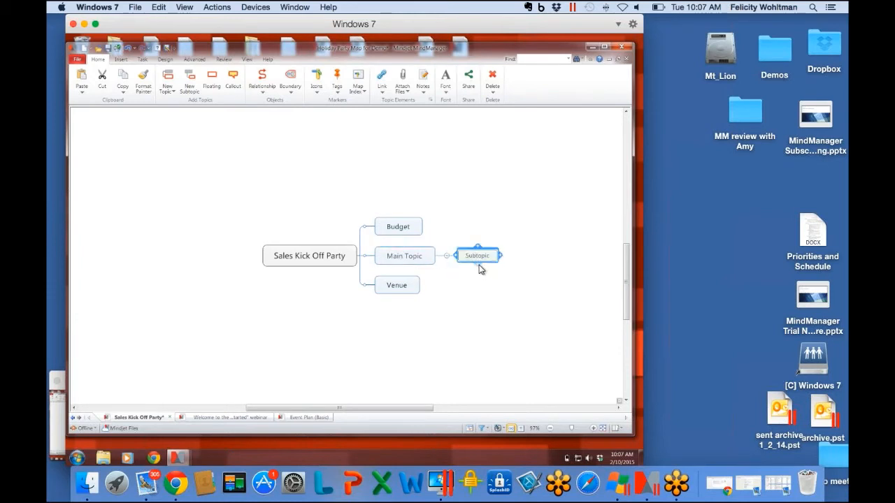
click(479, 264)
click(500, 265)
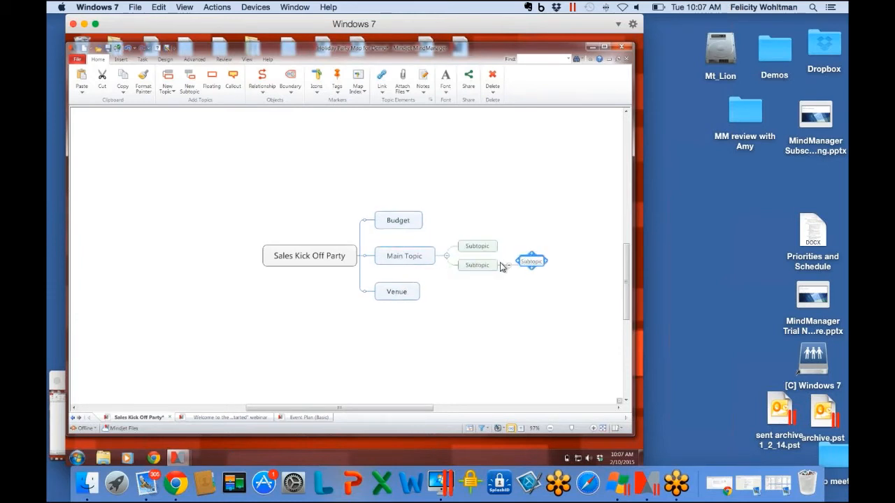
- Add two subtopics under the Budget topic
click(403, 223)
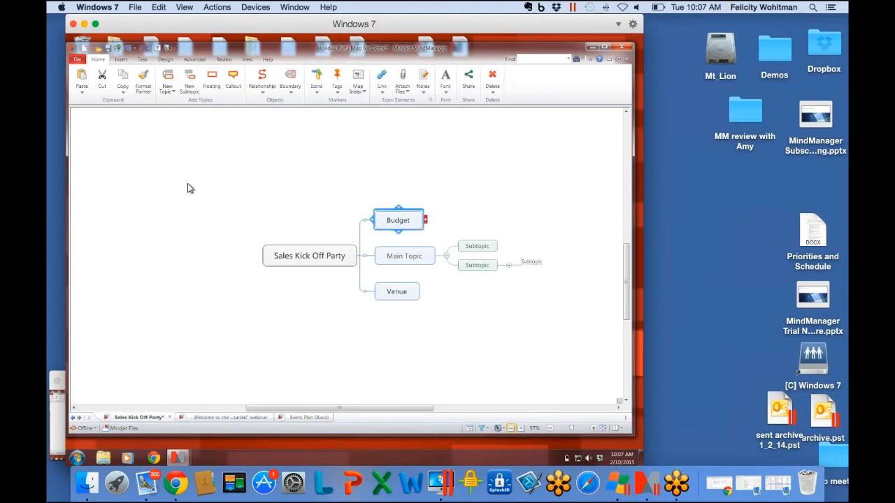
click(196, 82)
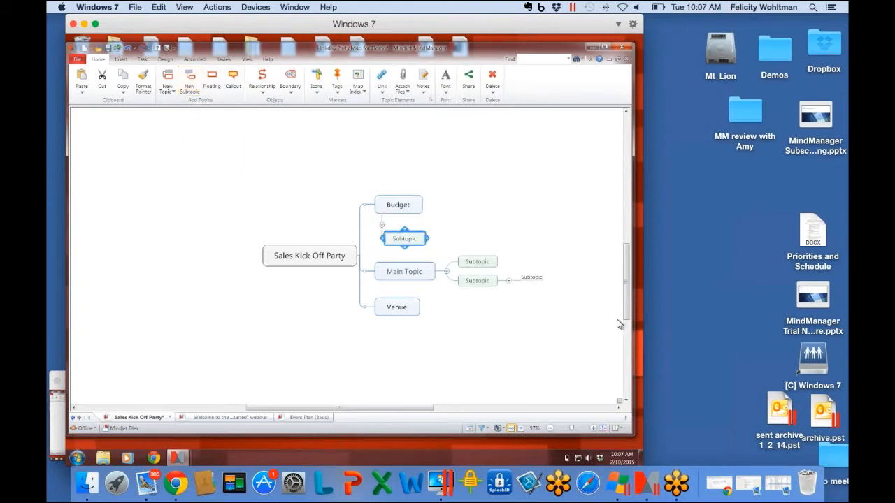
key(Return)
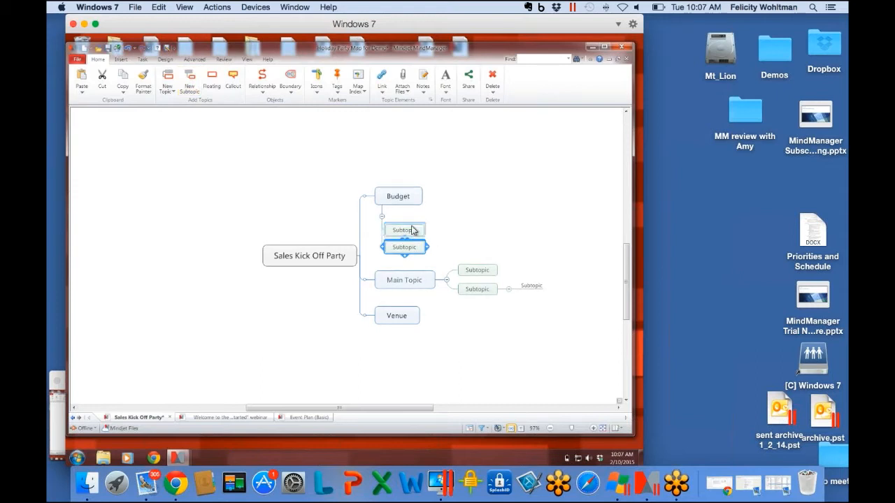
- Cut both subtopics under the Budget topic
click(406, 230)
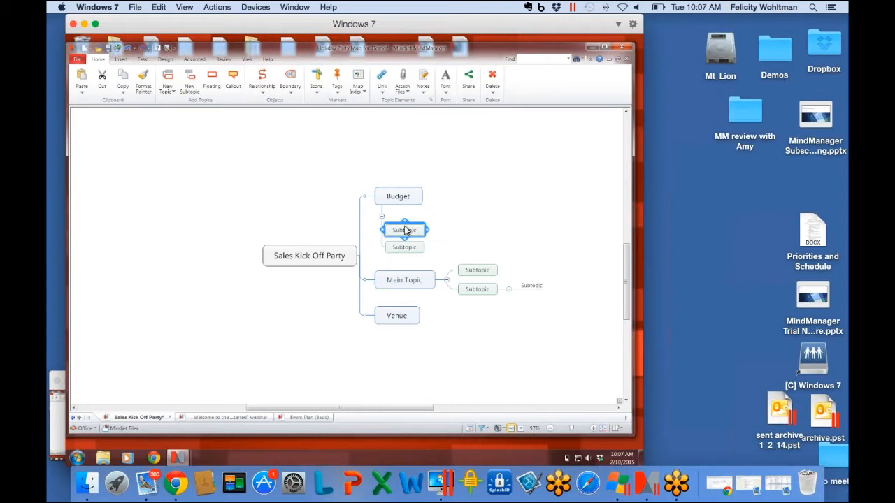
click(103, 84)
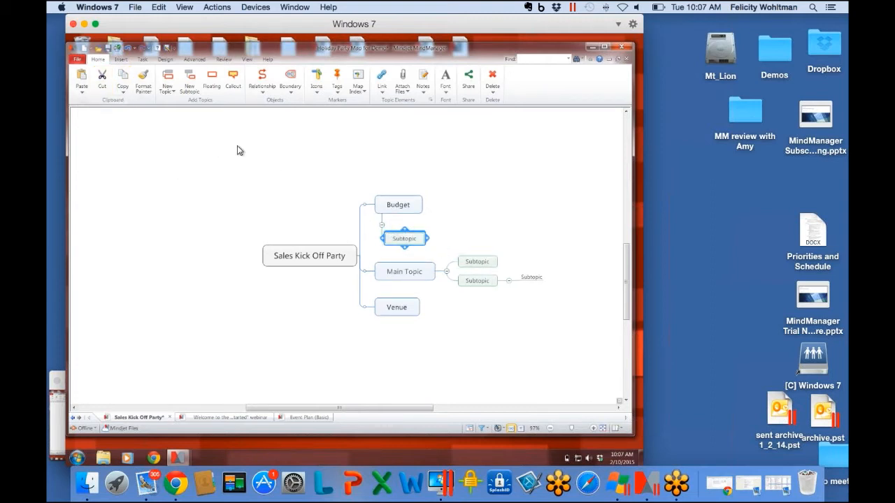
click(103, 83)
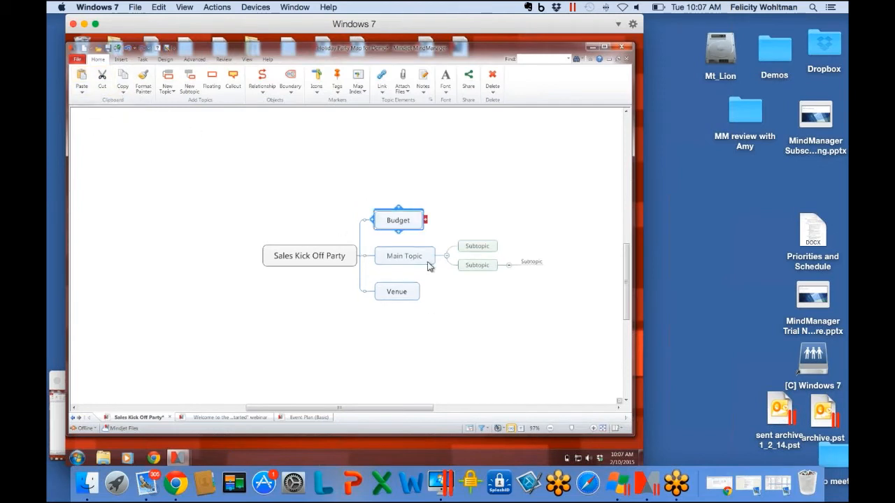
- Move the first subtopic of the unnamed main topic to Budget, and from there to Venue
click(425, 257)
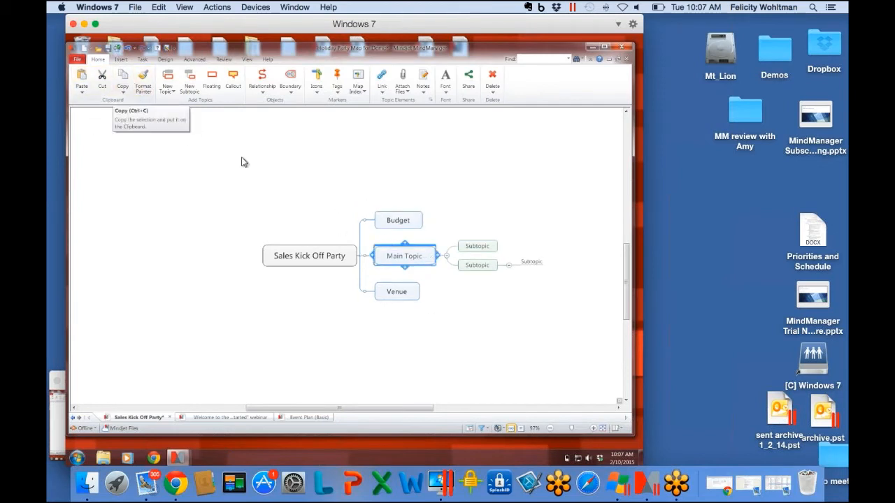
click(483, 242)
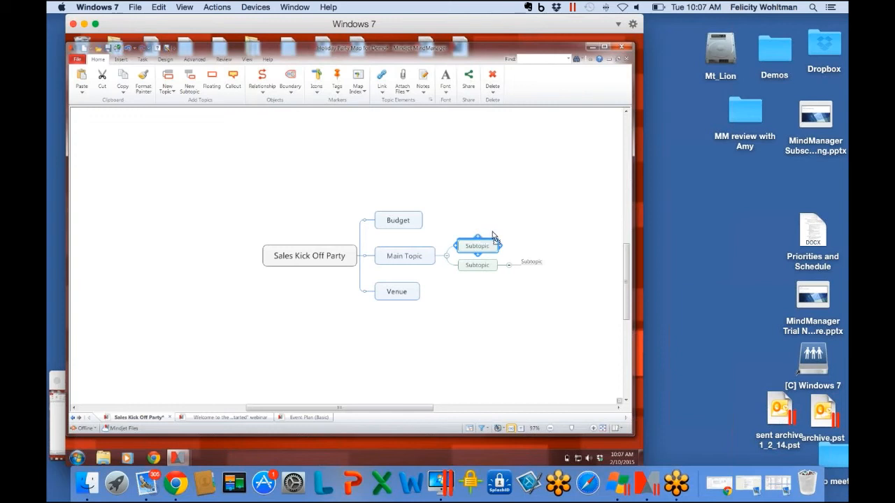
drag(494, 237, 420, 225)
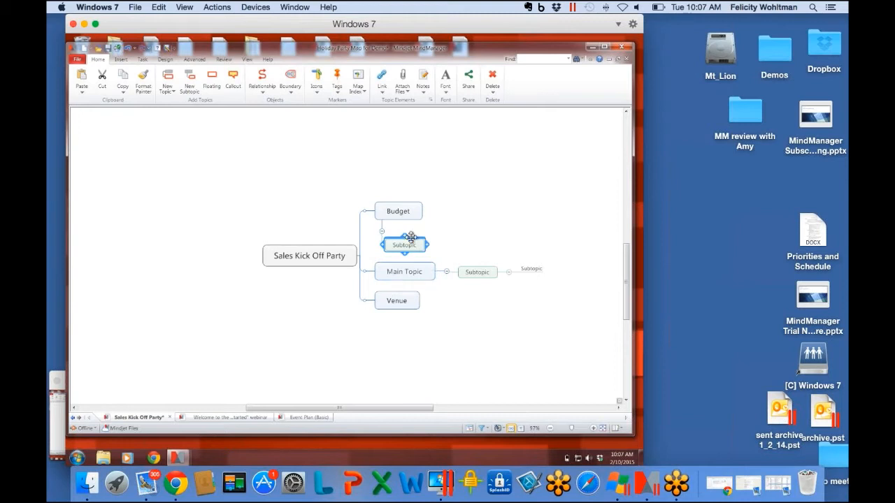
drag(411, 238, 429, 309)
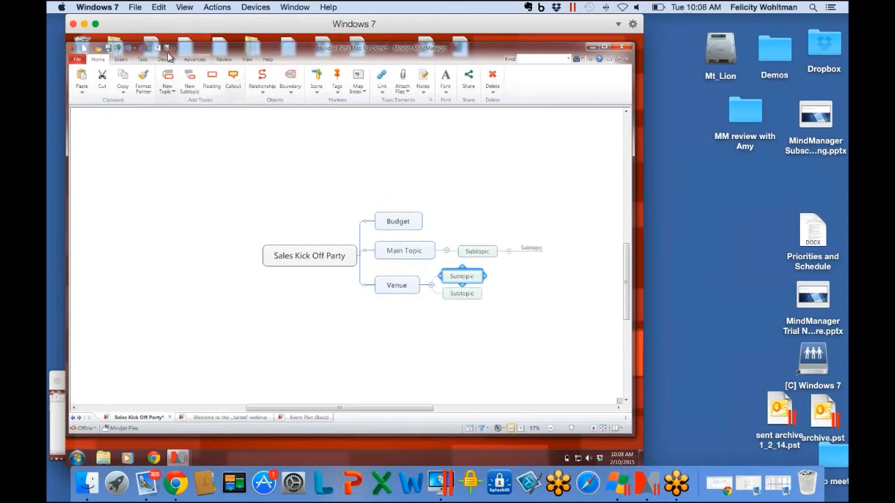
- Cut the subtopics under Venue and the unnamed main topic with its whole branch
click(102, 82)
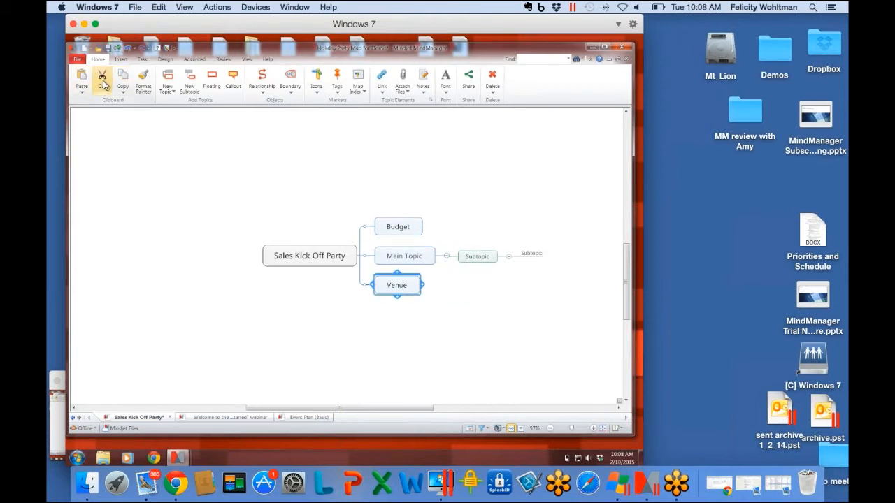
click(405, 257)
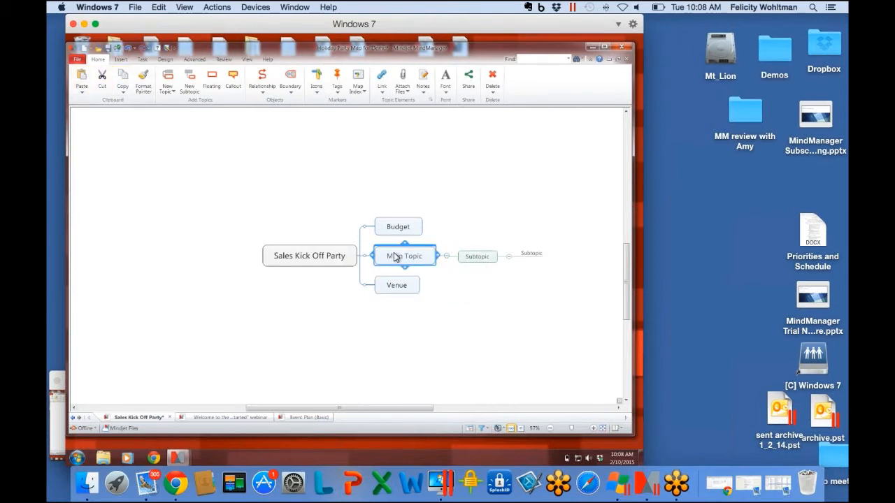
click(102, 84)
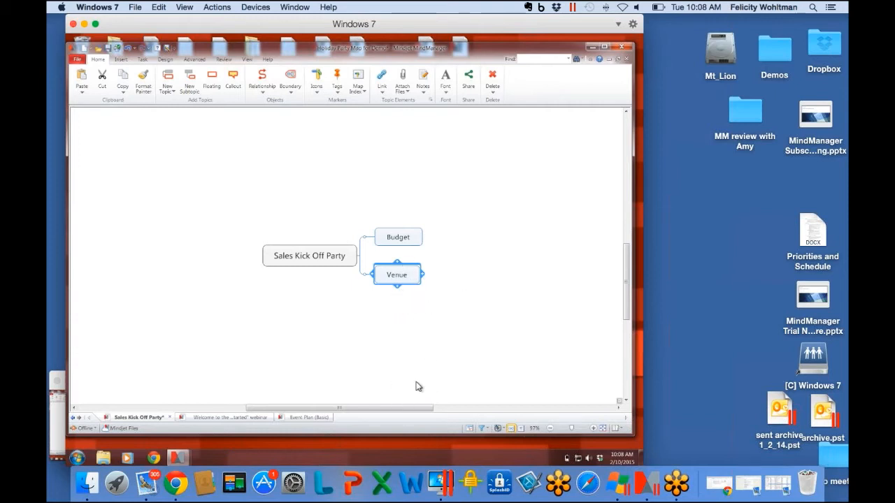
- Add a floating topic in the empty area above and to the right of the main map, and name it Joe's Diner
scroll(626, 280, left, 1)
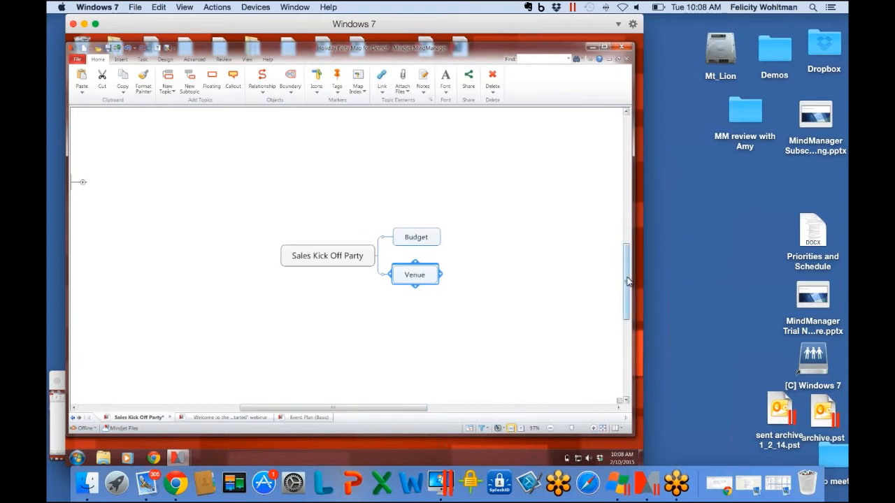
drag(415, 410, 435, 410)
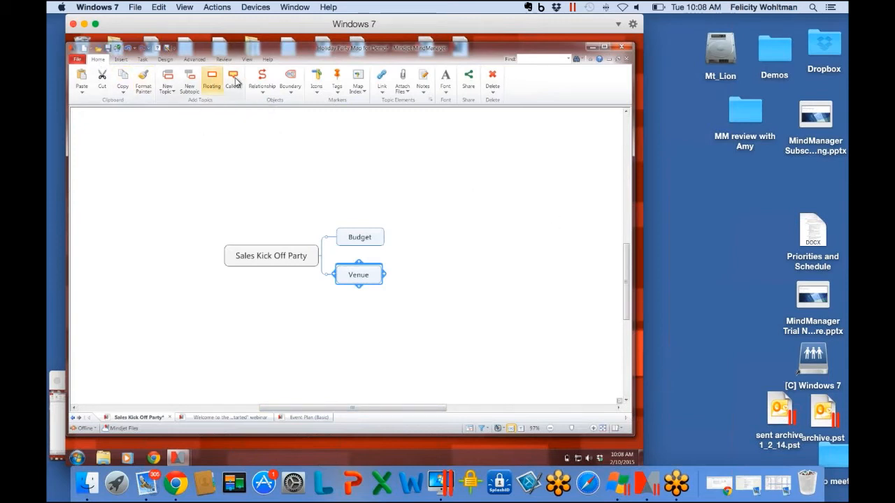
click(212, 78)
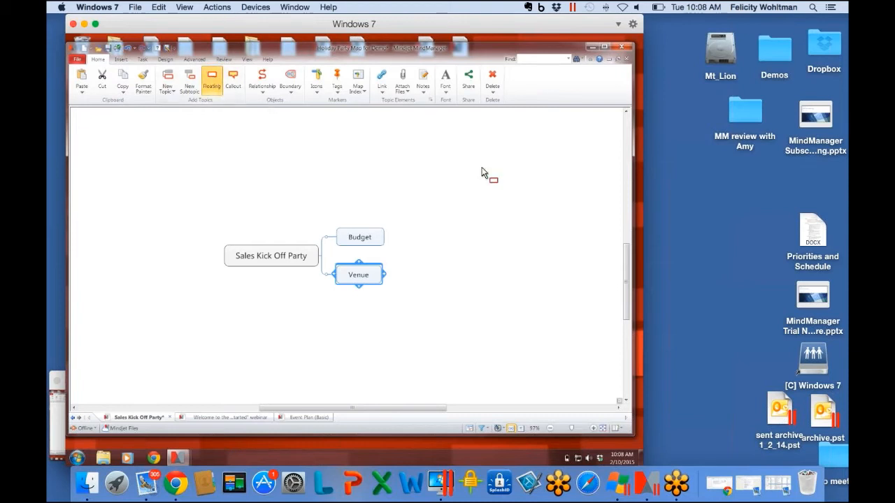
click(469, 130)
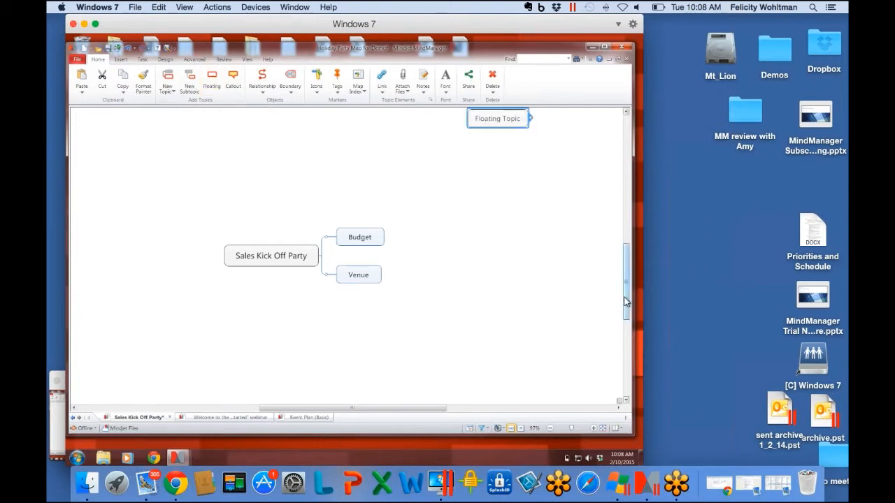
drag(624, 296, 626, 275)
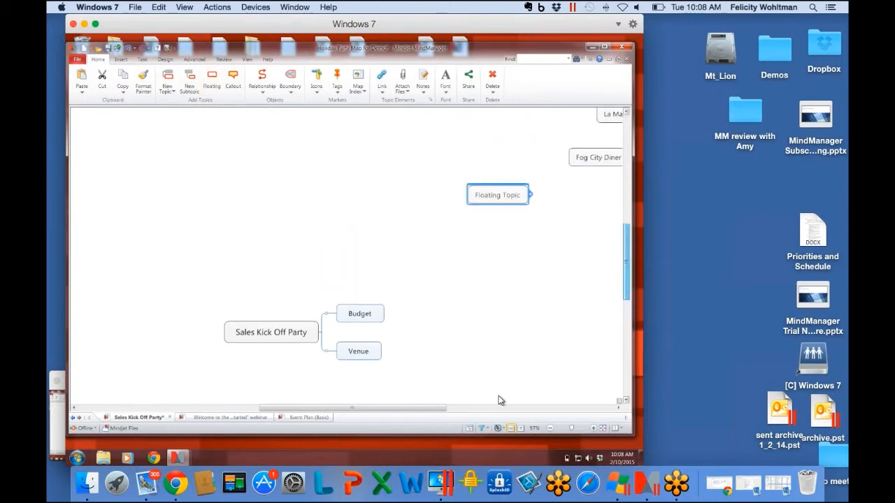
drag(441, 412, 477, 412)
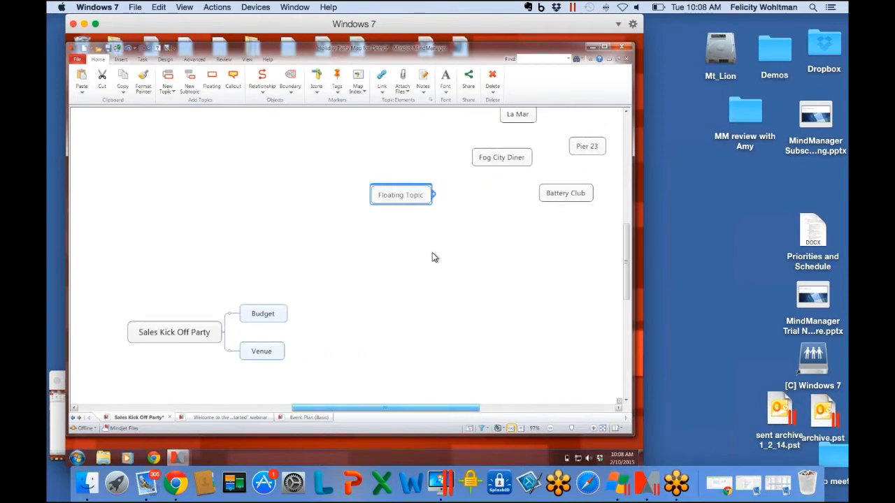
click(405, 191)
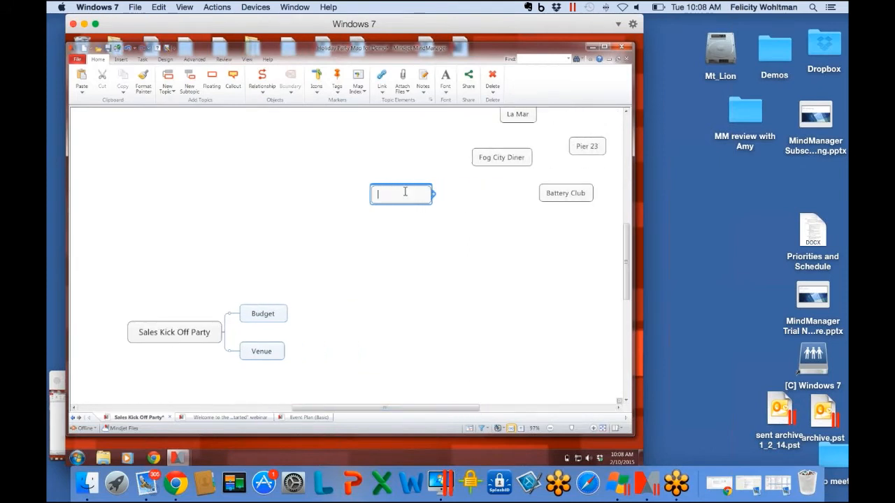
text(Joe's Diner)
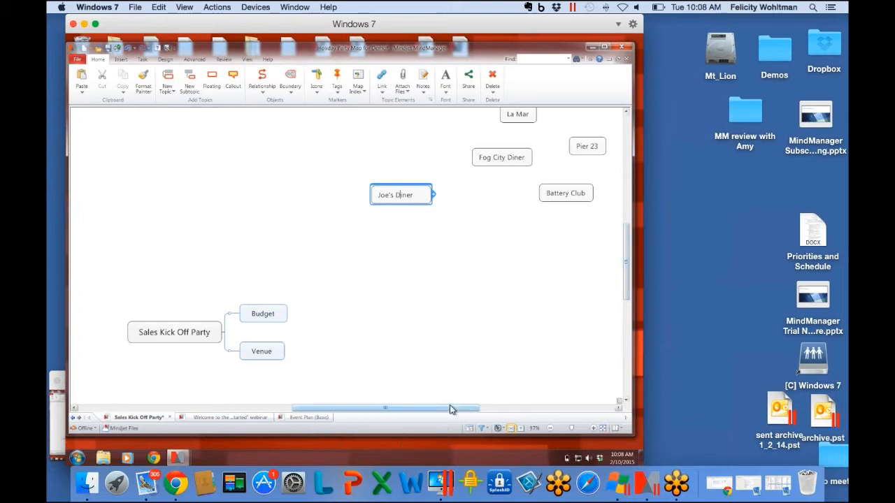
- Mark the floating topics Fog City Diner and La Mar with the Priority 1 icon
drag(451, 410, 465, 410)
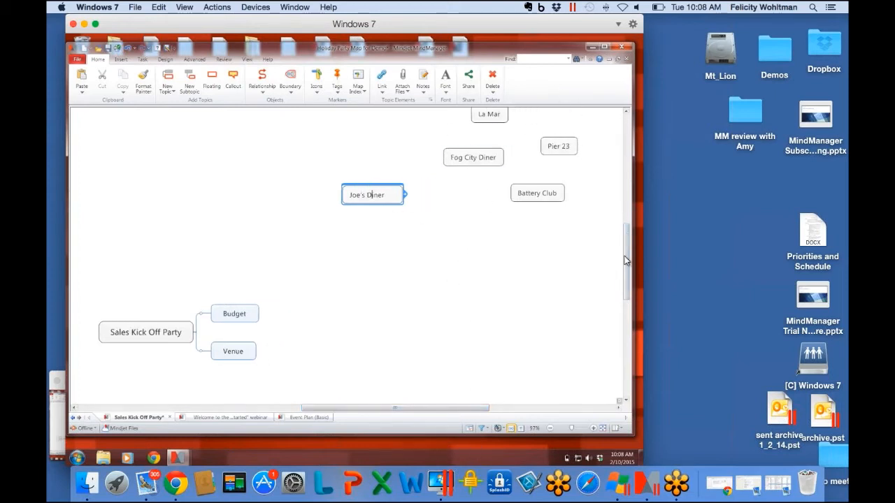
drag(625, 257, 625, 249)
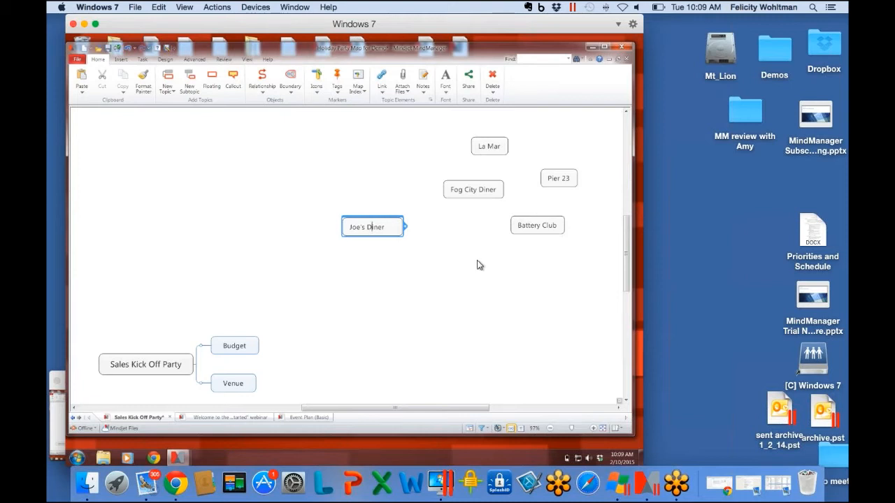
click(492, 193)
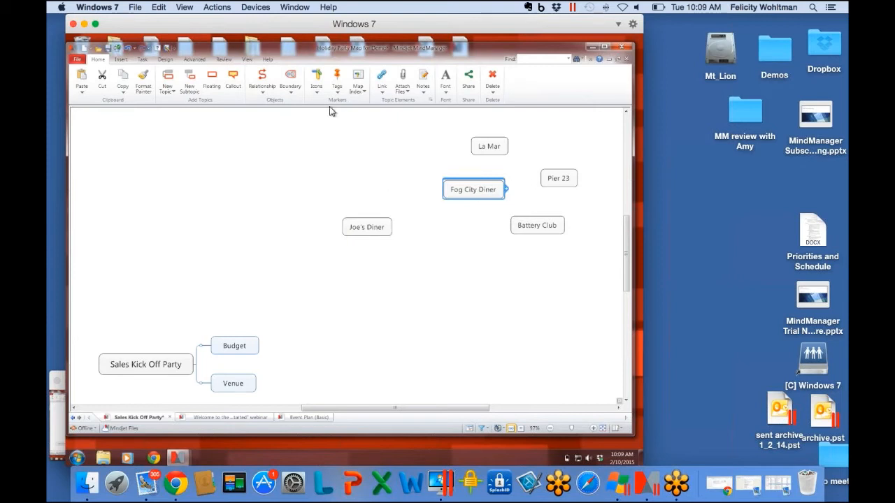
click(316, 85)
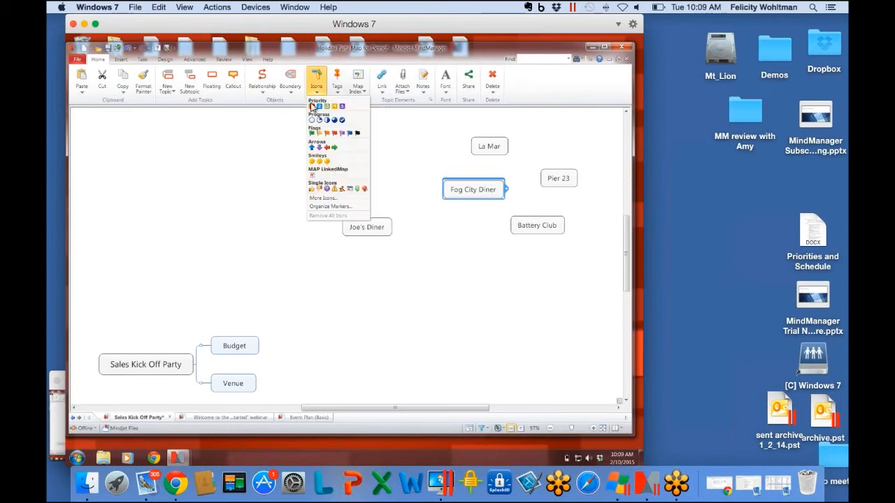
click(312, 106)
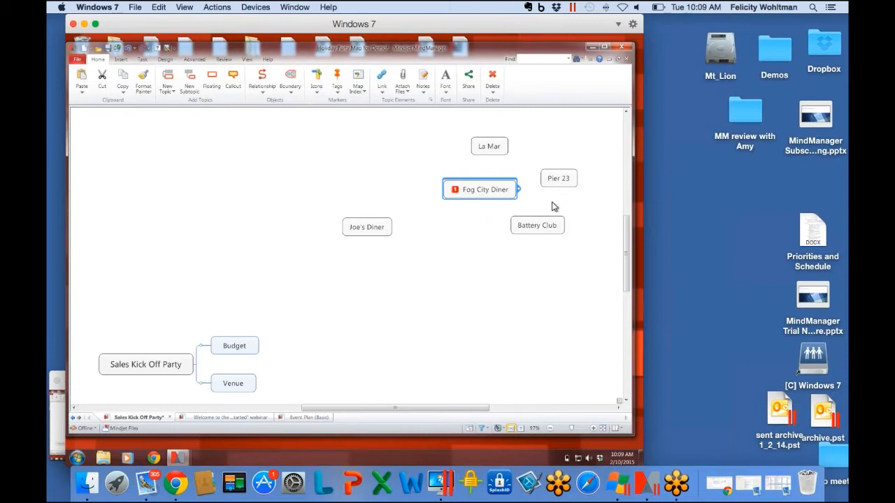
click(492, 145)
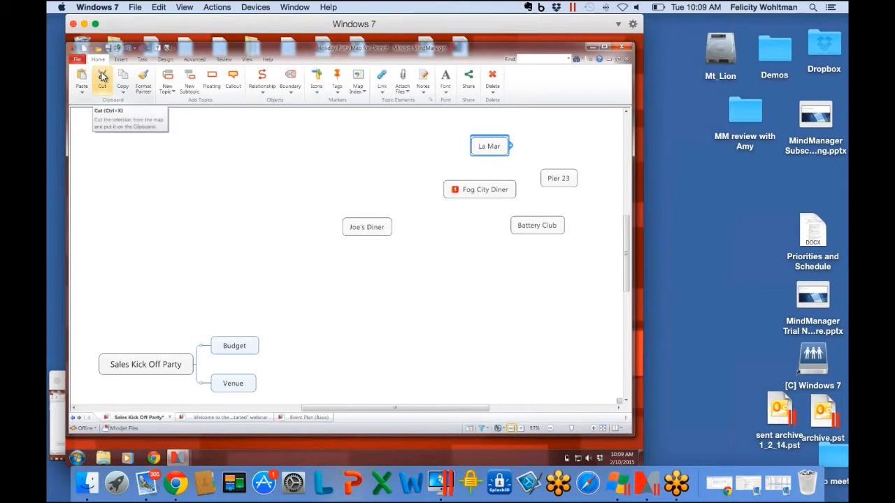
click(317, 90)
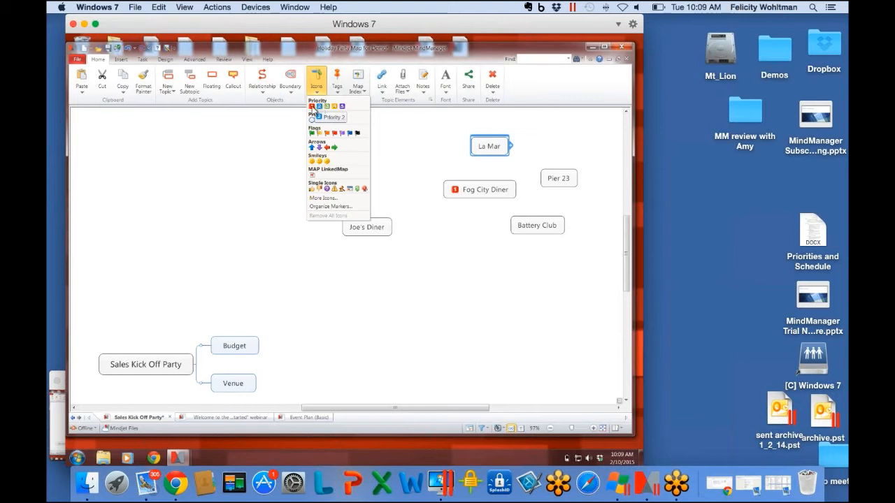
click(312, 106)
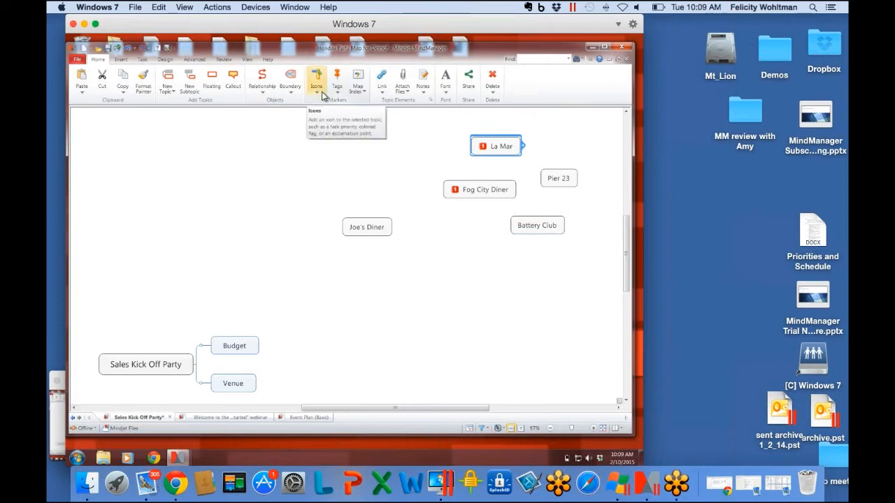
- Copy the Priority 1 icon from Fog City Diner to Battery Club and change it there to Priority 2
click(456, 190)
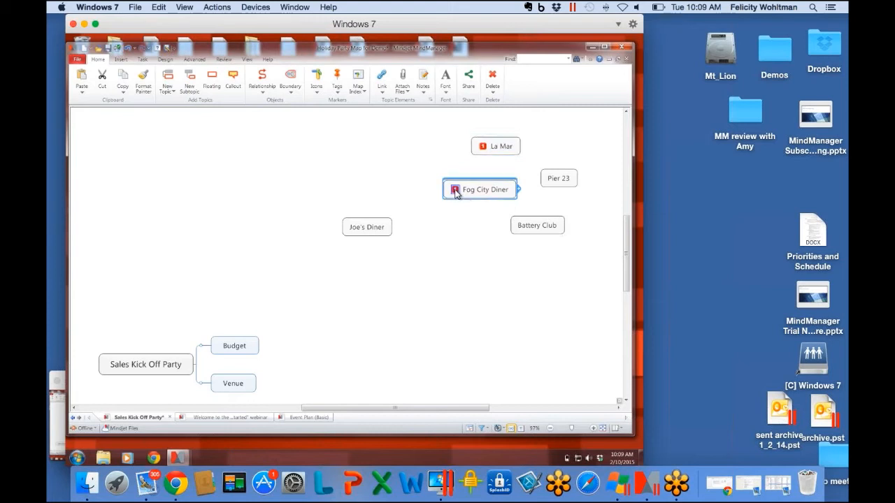
click(522, 232)
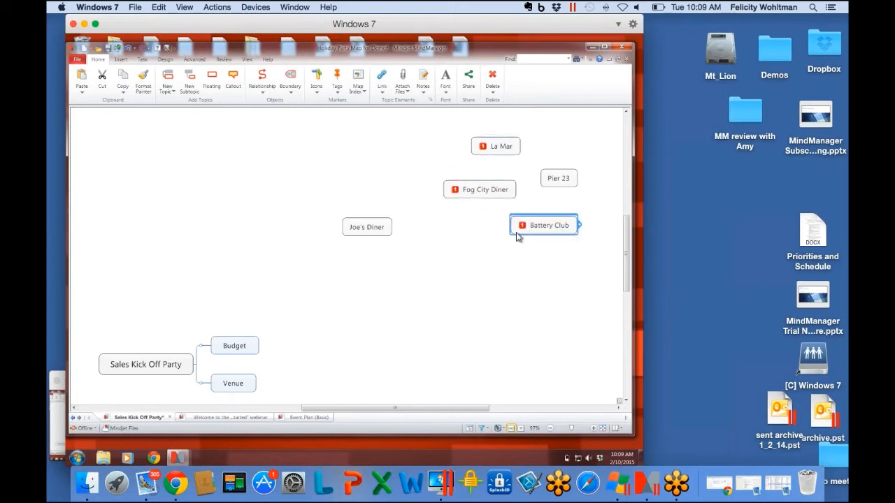
click(522, 227)
click(319, 93)
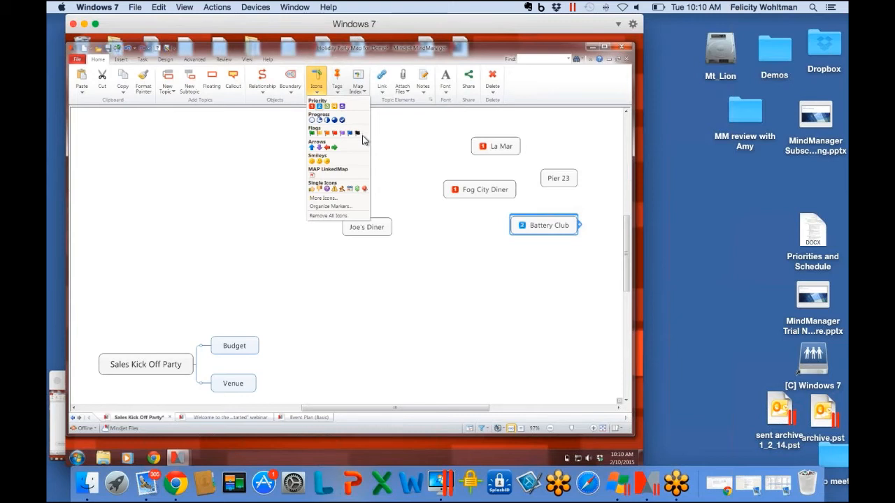
click(379, 267)
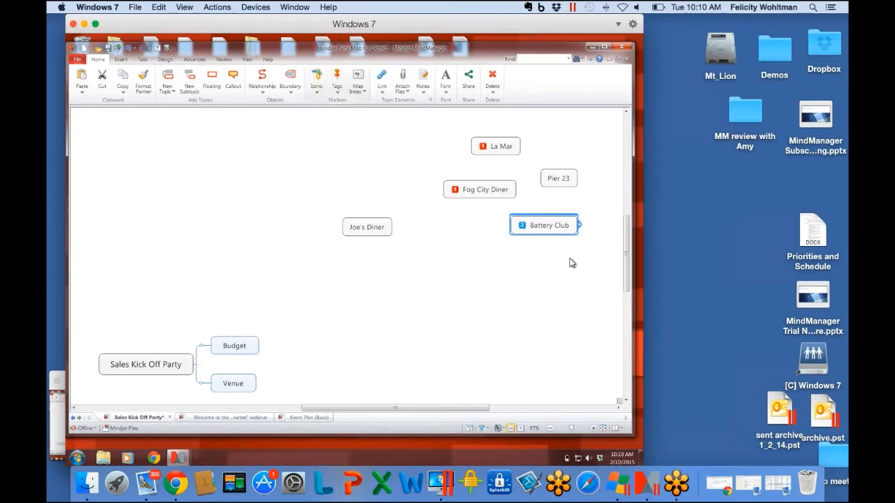
- Attach the floating topic Fog City Diner to Venue as a subtopic
scroll(628, 274, down, 2)
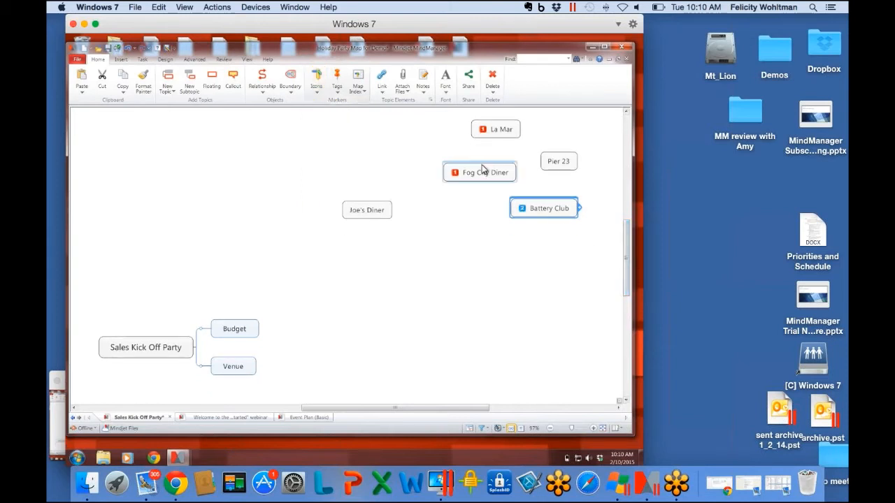
drag(485, 170, 276, 381)
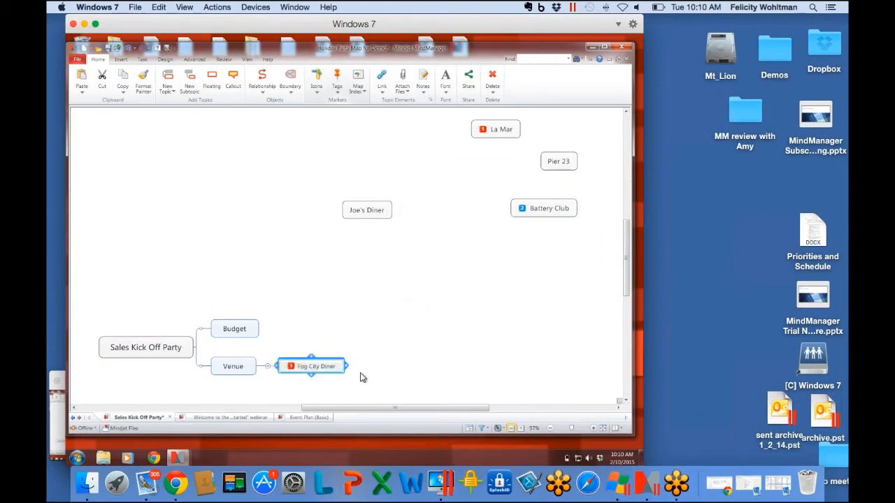
drag(626, 294, 626, 316)
drag(480, 410, 427, 410)
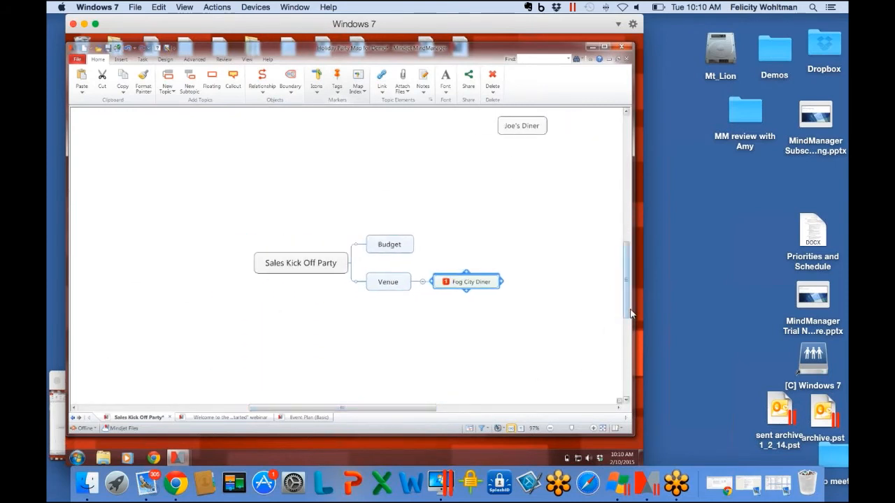
- Move the detailed Fog City Diner topic from the collapsed notes branch to Venue, and cut the plain duplicate there
scroll(625, 300, up, 3)
drag(416, 412, 346, 411)
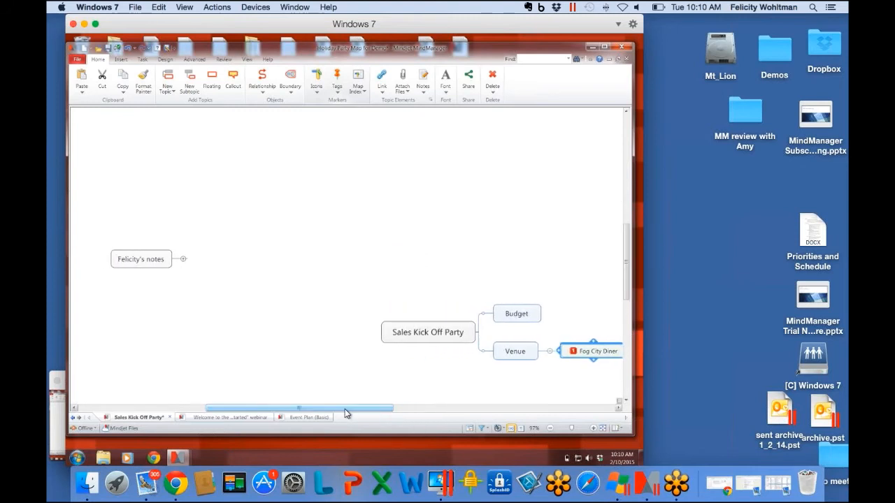
click(184, 260)
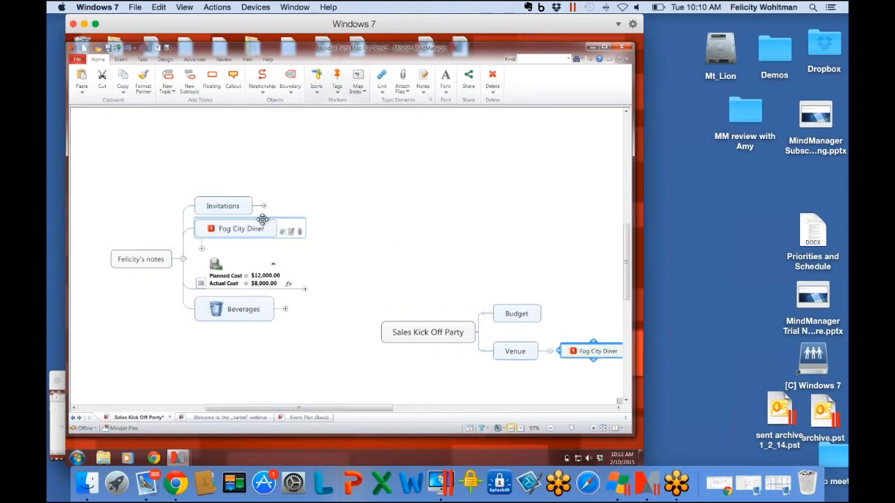
drag(410, 292, 547, 360)
click(524, 332)
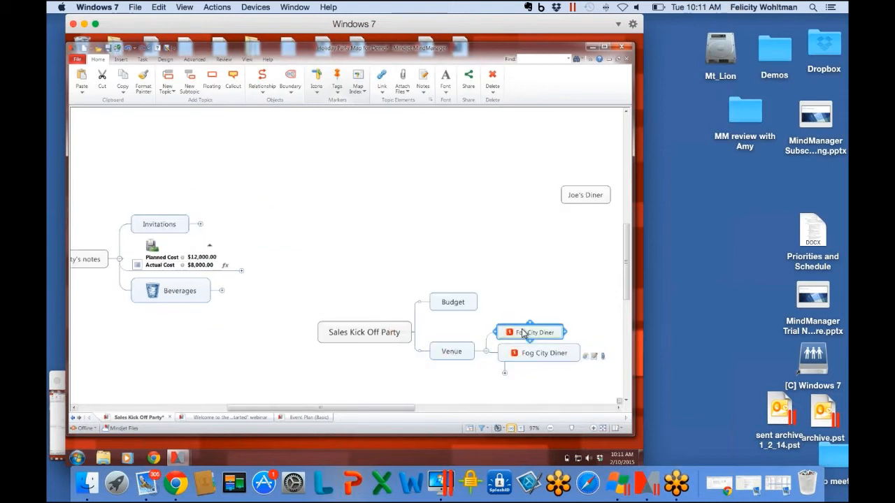
click(101, 79)
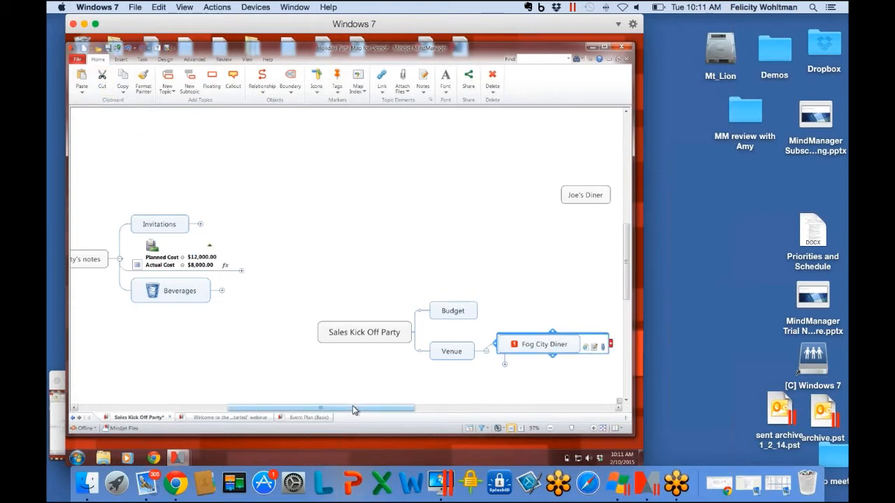
- Open the web link attached to Fog City Diner in the built-in browser and widen the browser area
drag(360, 408, 443, 408)
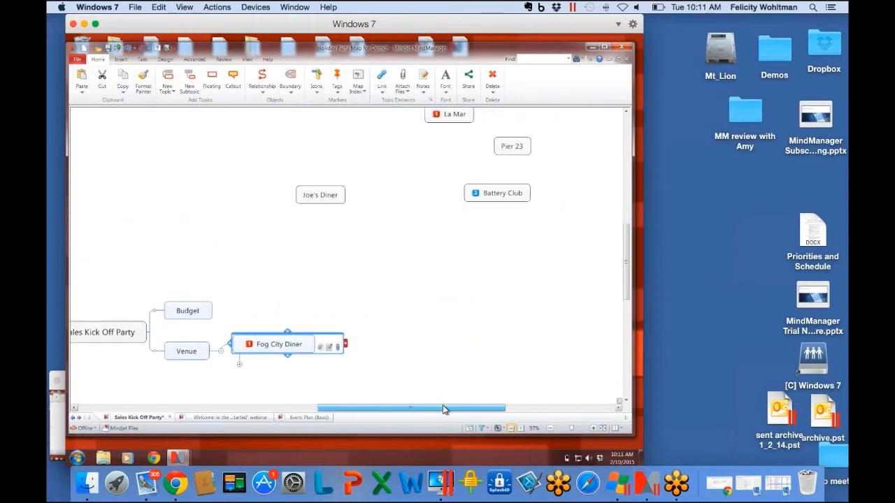
drag(629, 289, 627, 322)
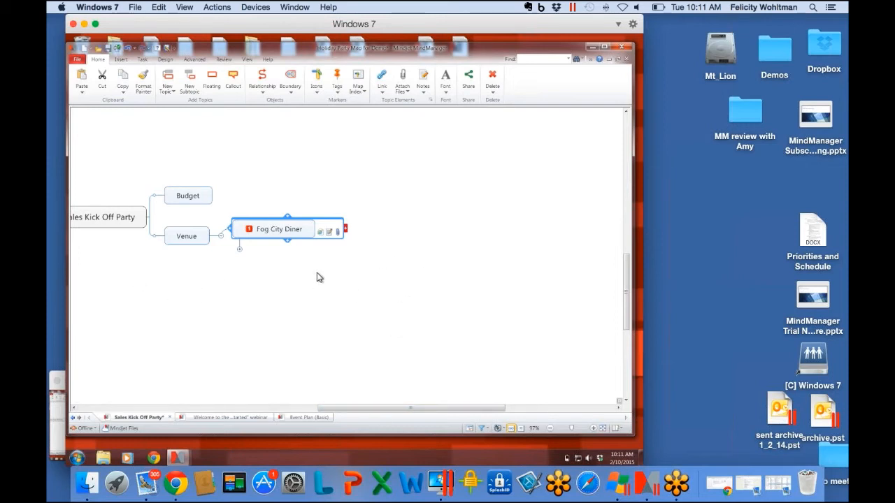
click(323, 235)
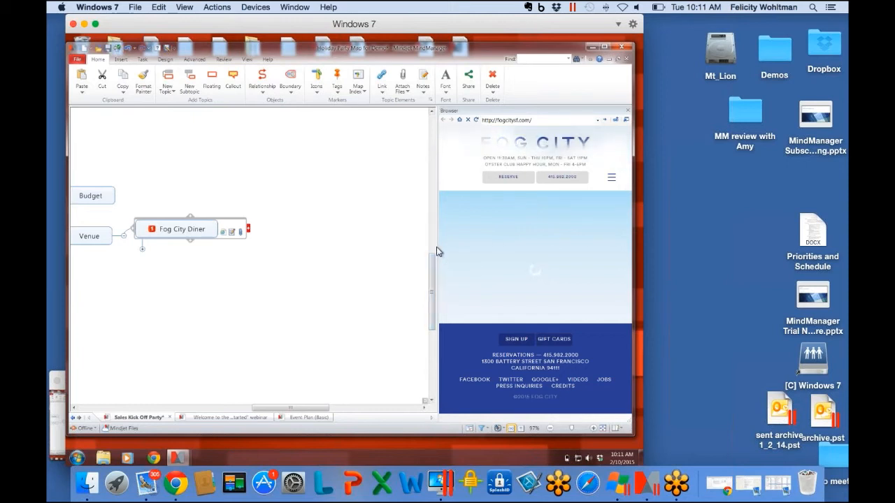
drag(438, 248, 415, 248)
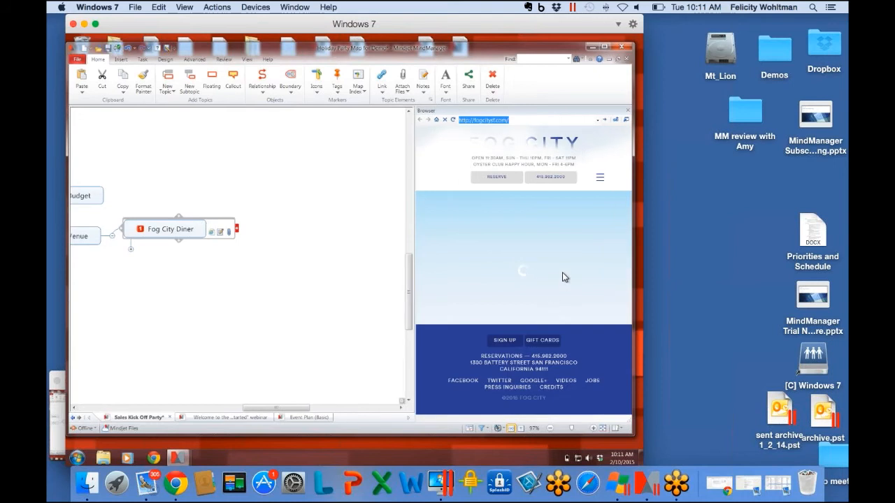
- Open the Menus page of the Fog City site in the built-in browser and view the brunch dishes
click(600, 177)
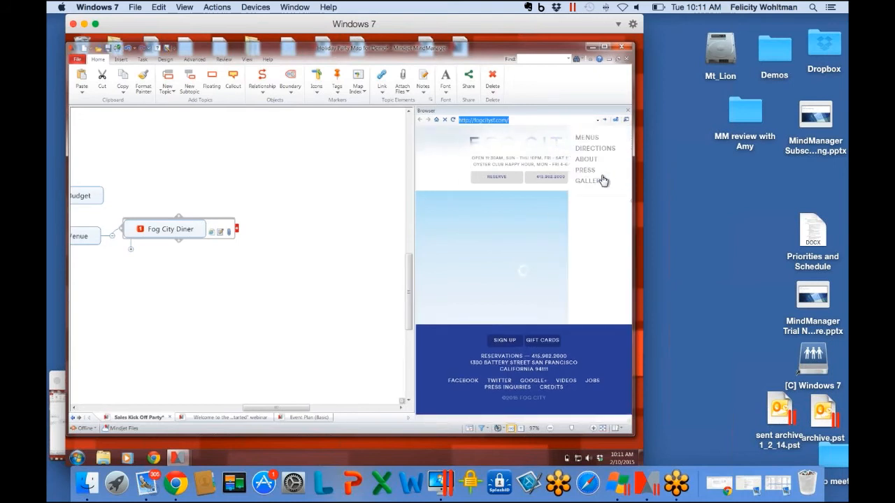
click(575, 140)
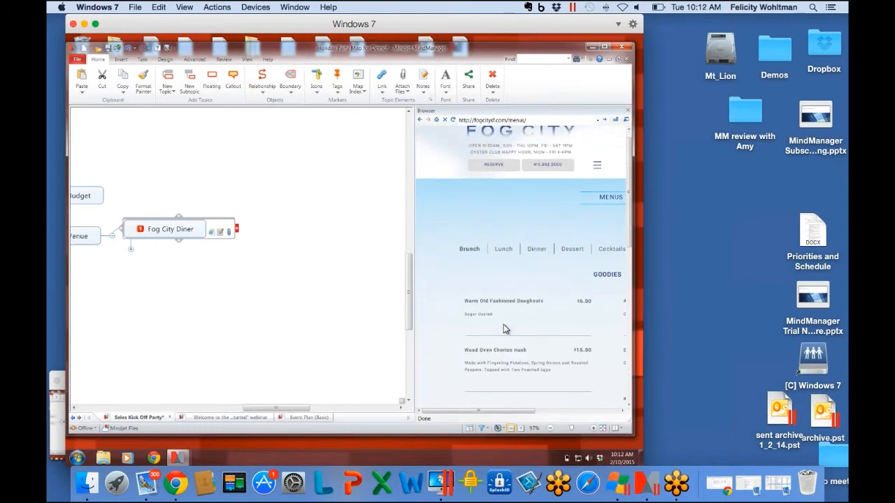
scroll(505, 328, down, 1)
scroll(504, 326, down, 2)
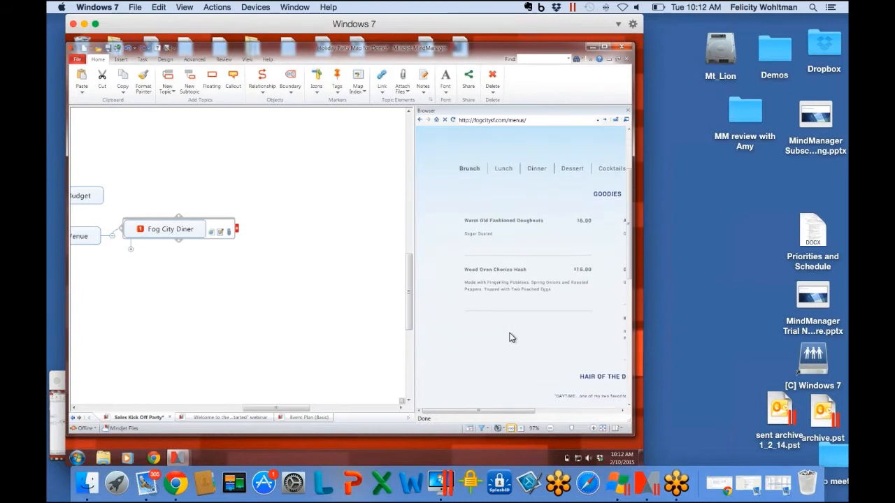
- Add the dish name Wood Oven Chorizo Hash from the web page as a subtopic of Fog City Diner, and close the browser
drag(540, 274, 463, 274)
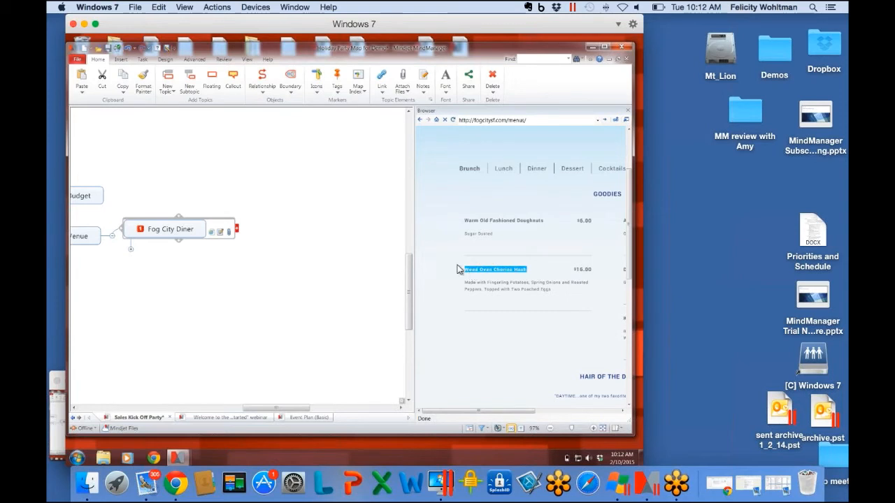
drag(460, 270, 207, 247)
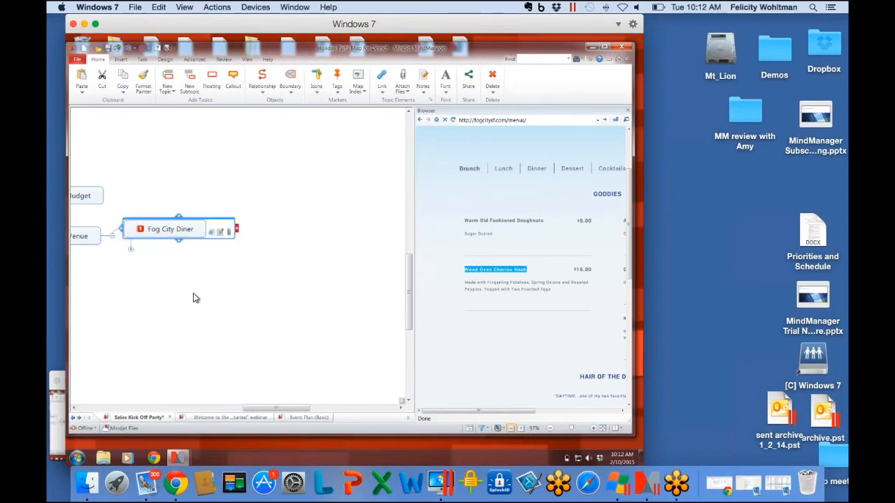
click(131, 249)
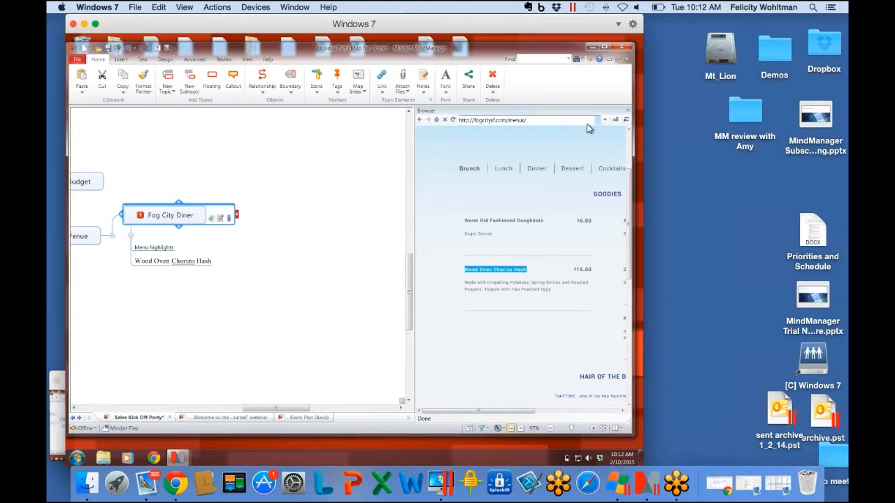
click(627, 111)
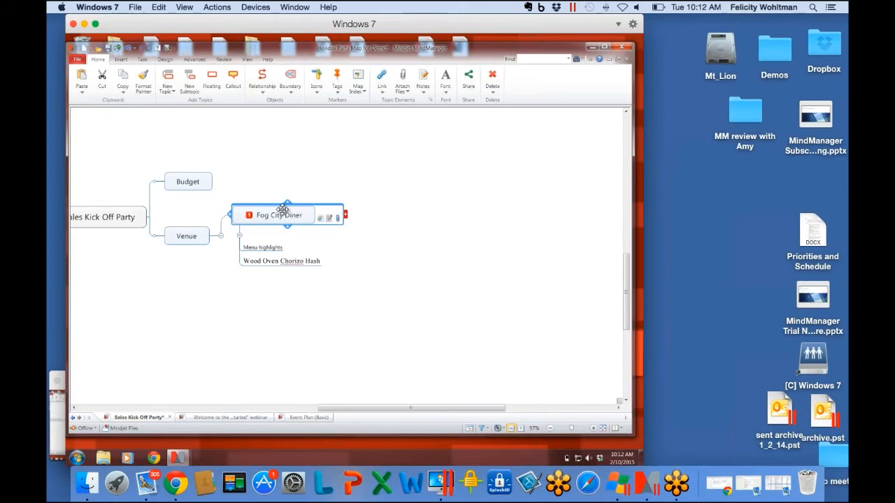
click(268, 249)
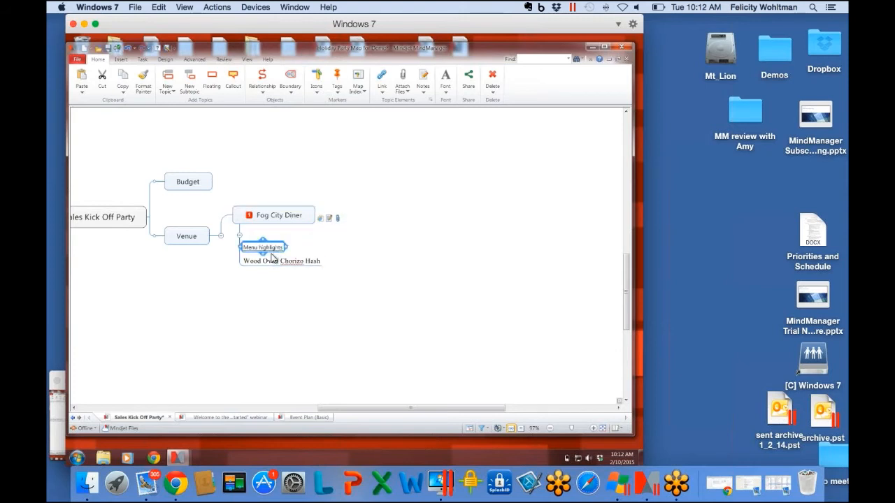
click(385, 94)
click(391, 101)
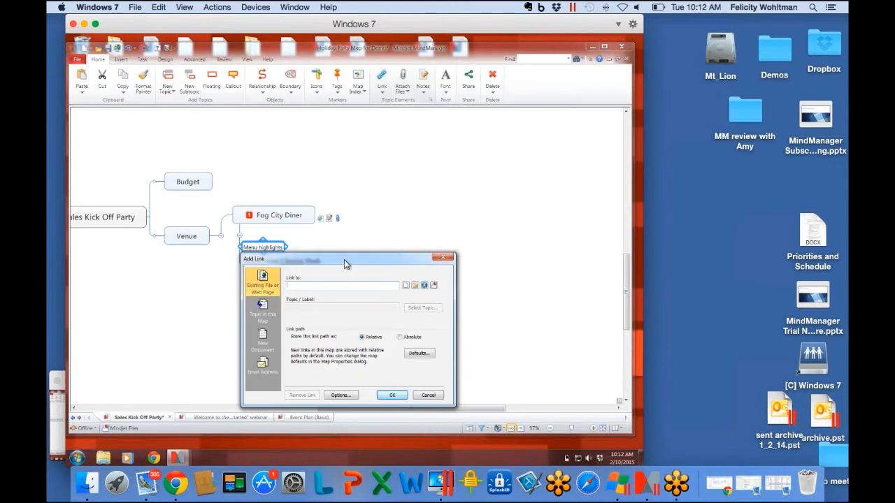
text(www.fogcity.com)
key(Return)
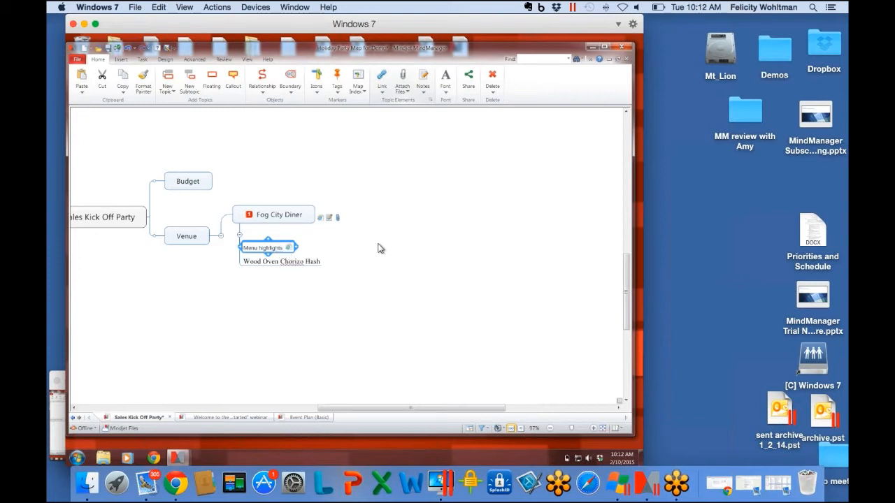
- View the existing notes on Fog City Diner, and add the note "here's a note" to Menu highlights
click(329, 219)
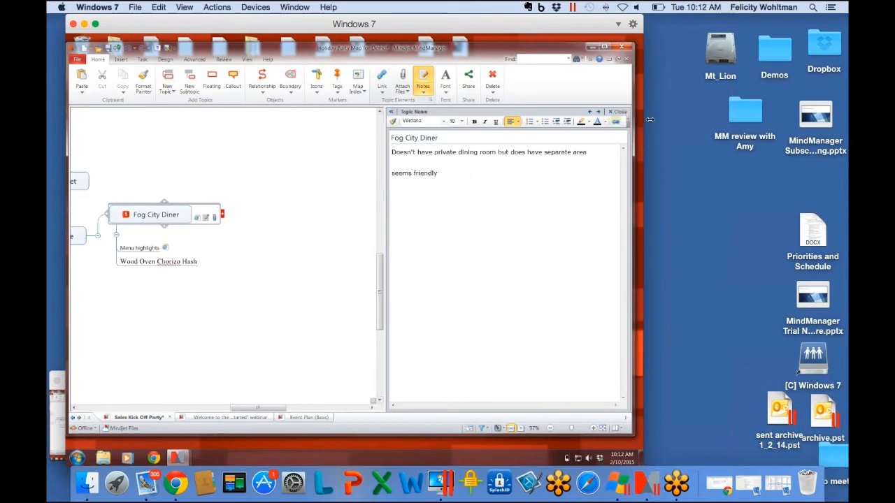
click(615, 112)
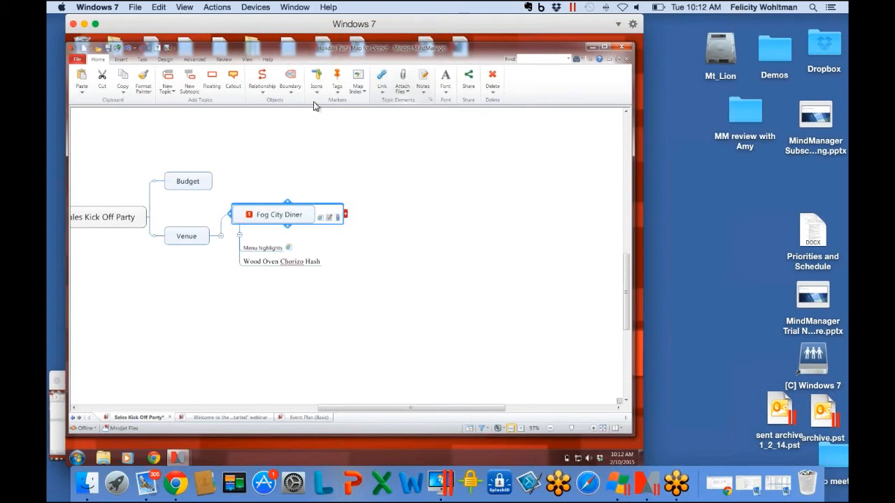
click(278, 249)
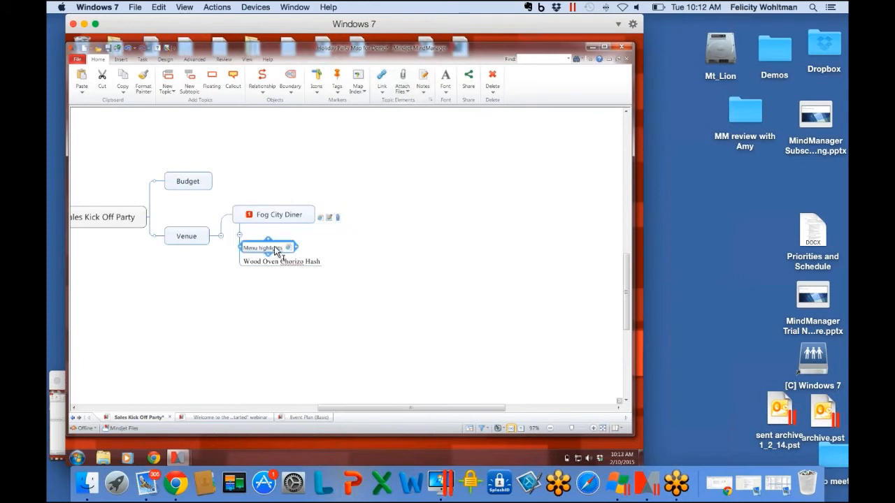
click(426, 94)
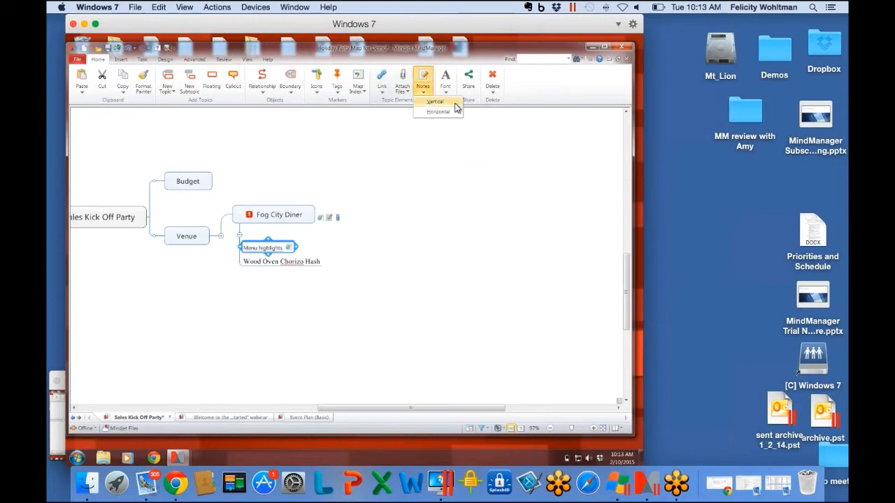
click(454, 102)
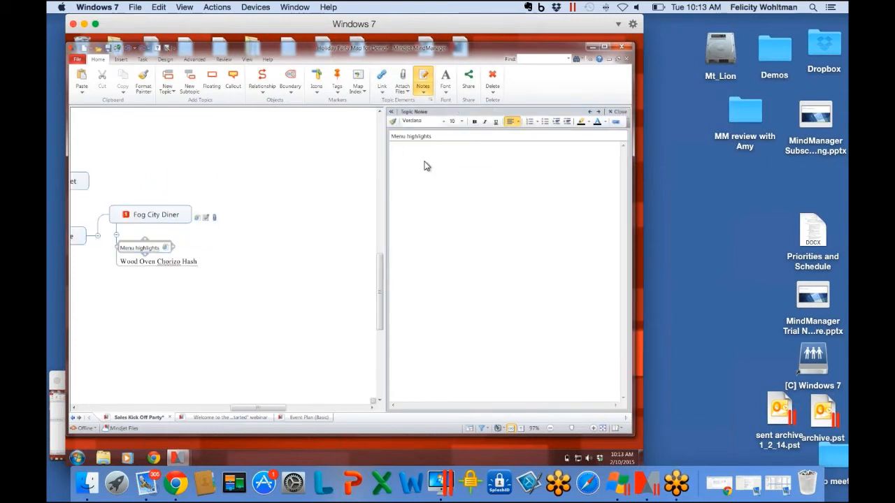
text(here's a note)
click(617, 112)
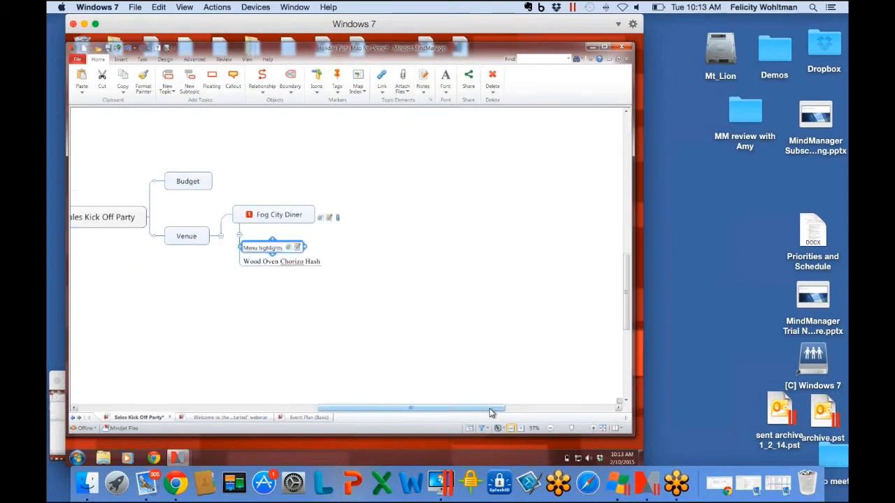
- Show the available options for attaching files to the Menu highlights subtopic without attaching any file
drag(491, 410, 459, 410)
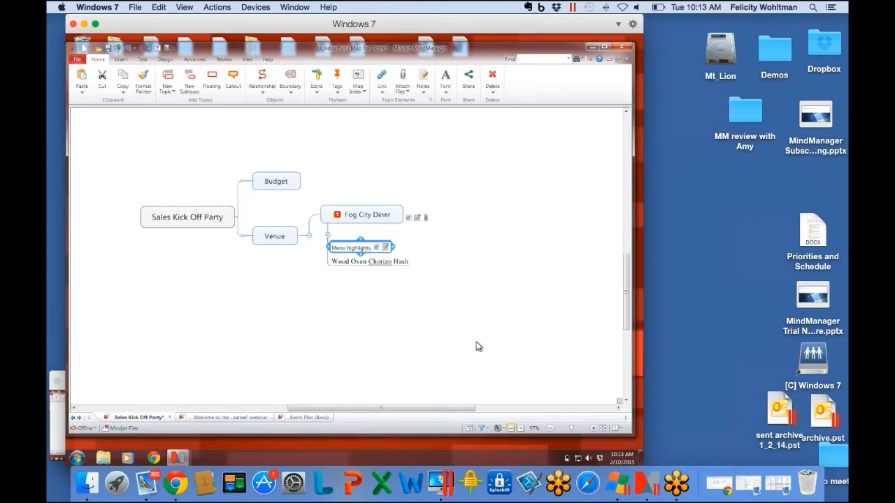
click(402, 87)
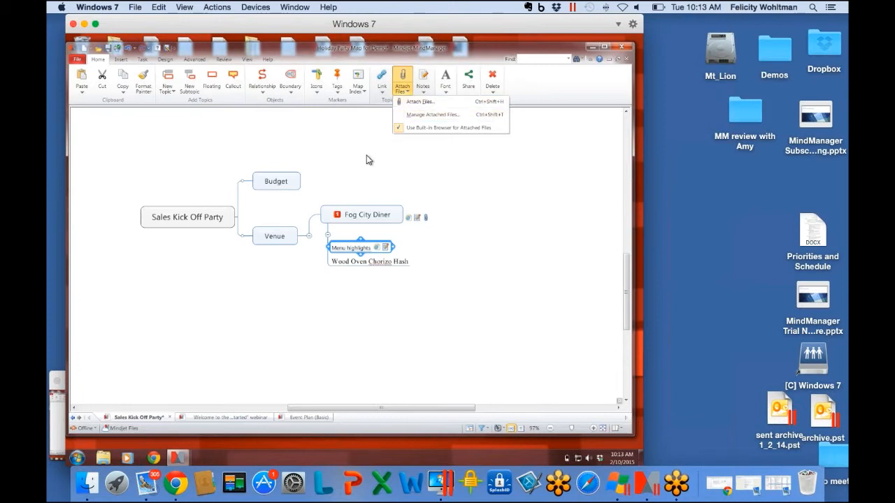
click(440, 319)
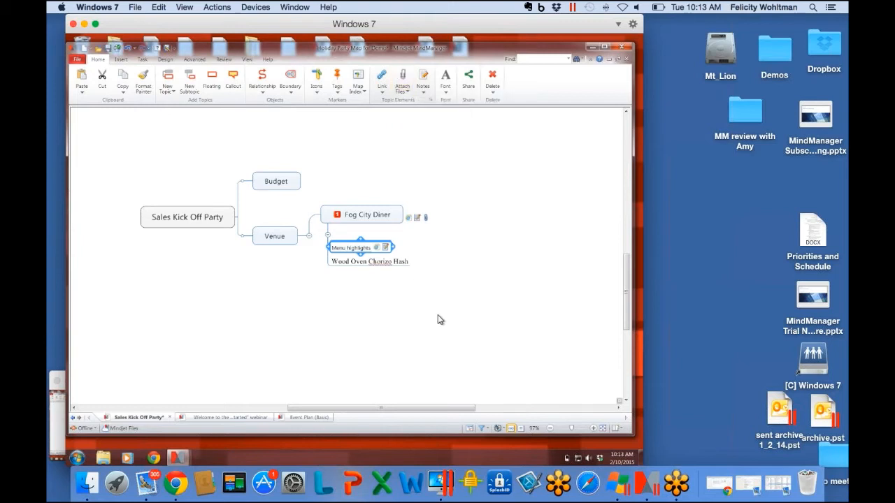
click(439, 319)
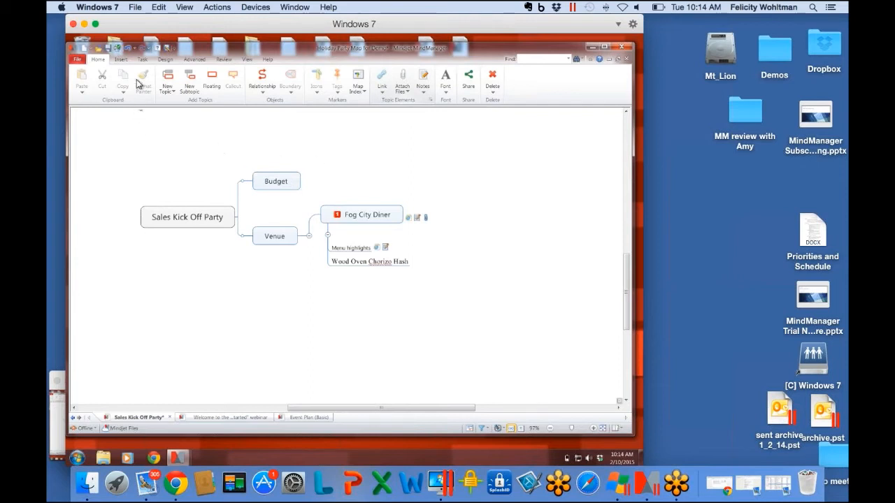
- Insert the Budget map part from the Projects category under the Budget topic, and close the map parts library
click(120, 59)
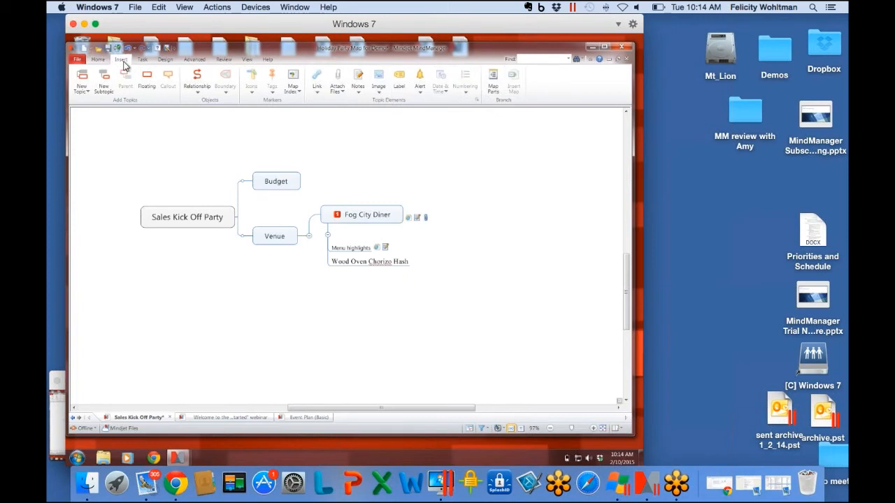
click(494, 83)
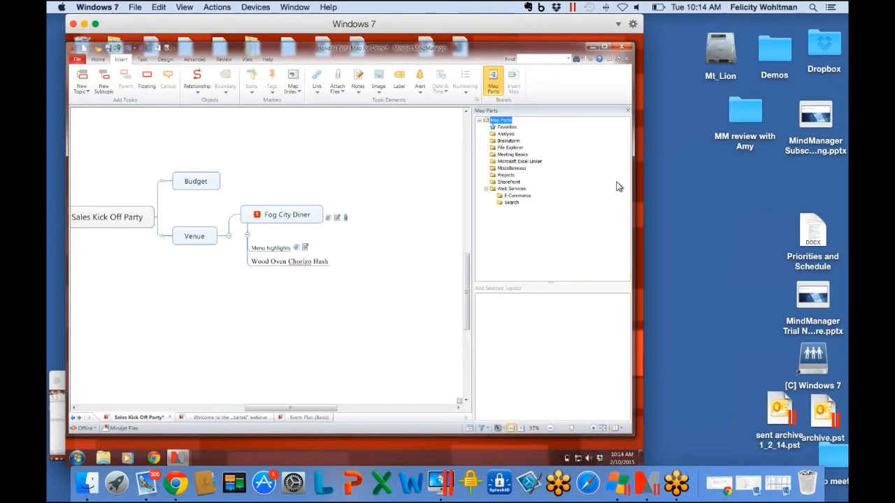
click(507, 134)
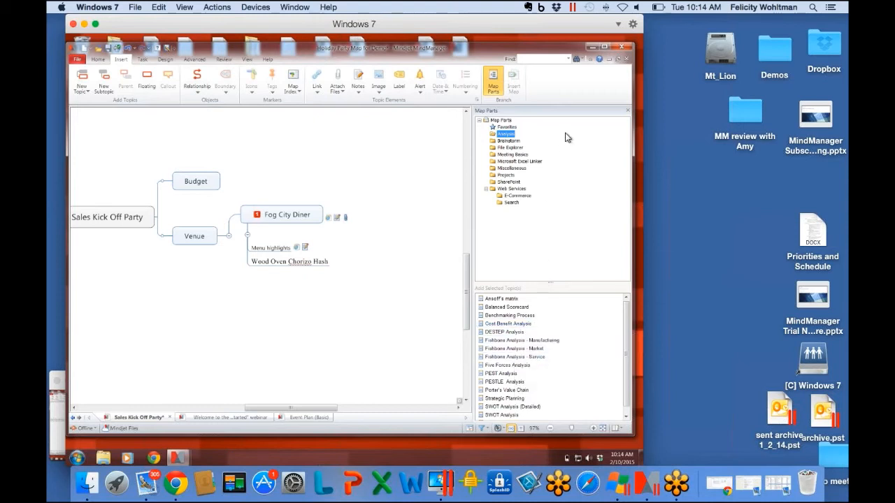
click(509, 142)
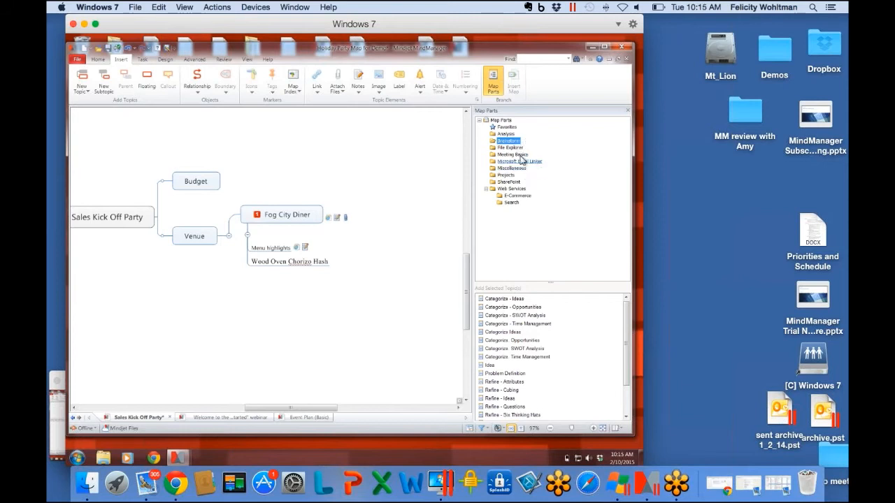
click(517, 155)
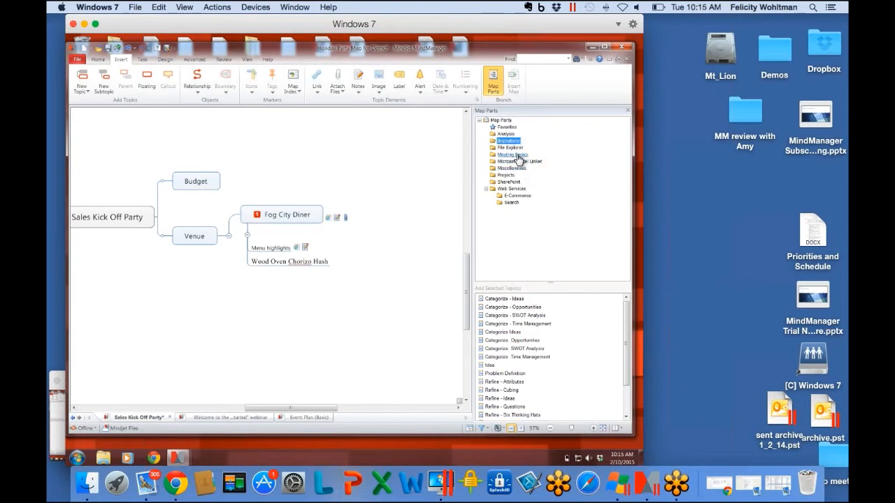
click(504, 174)
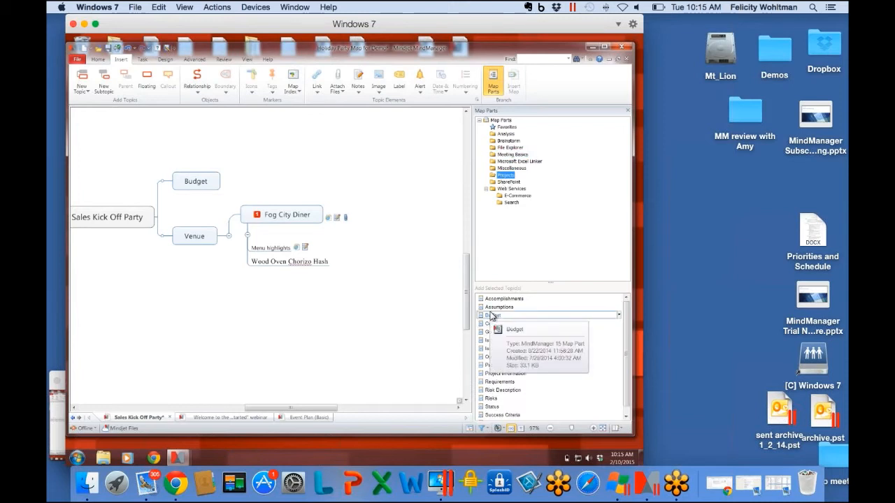
drag(492, 316, 218, 181)
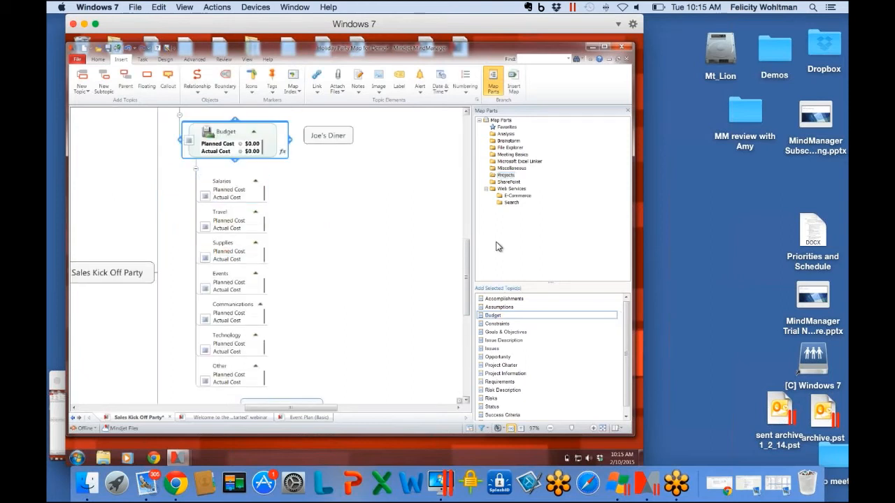
click(628, 109)
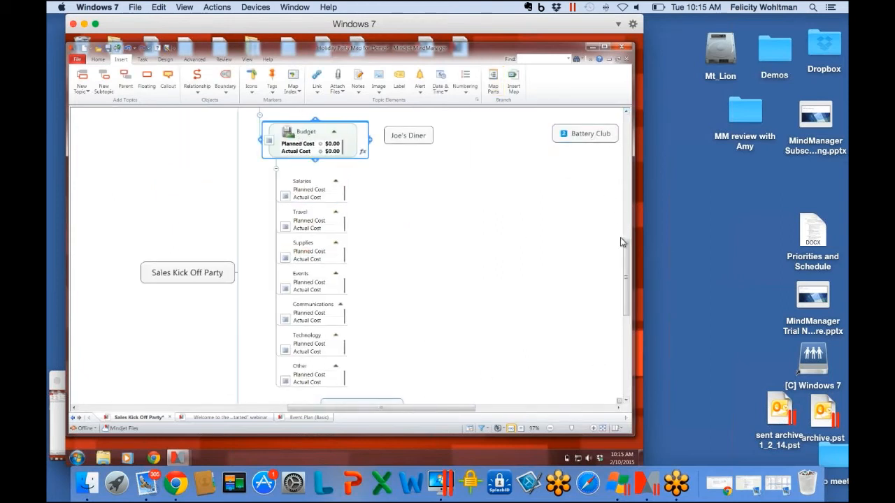
- Set the Planned Cost of Supplies in the budget branch to 5000
scroll(628, 251, up, 2)
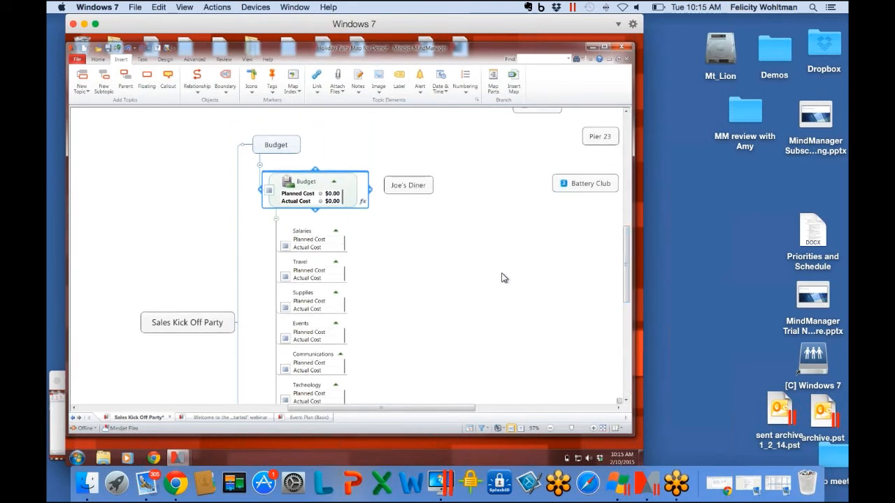
double_click(329, 302)
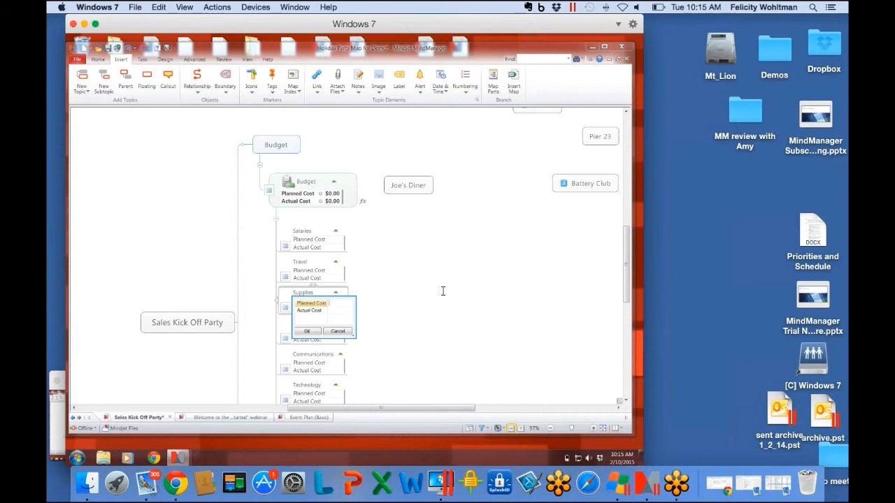
click(307, 331)
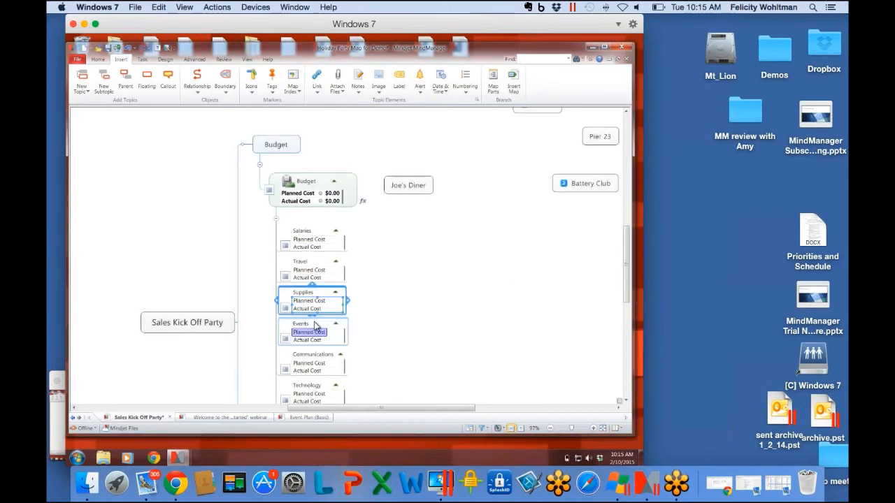
double_click(339, 302)
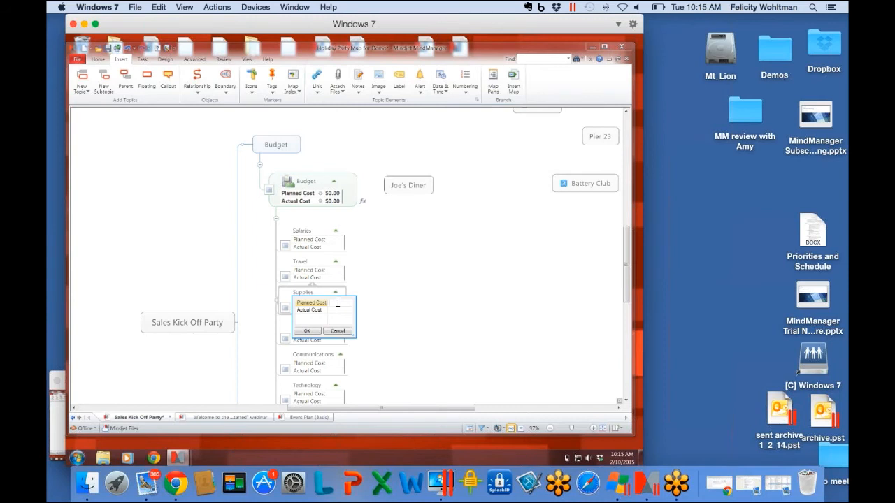
text(5000)
key(Tab)
click(308, 331)
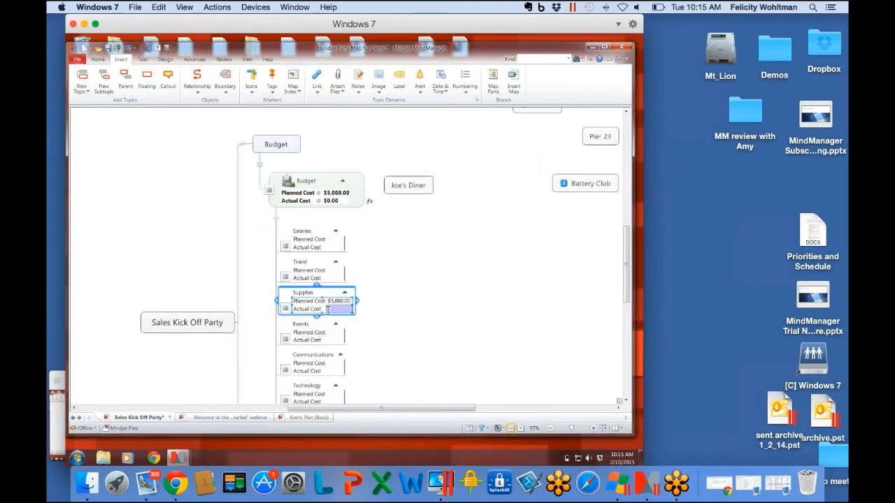
- Set the Actual Cost of Supplies to 250
click(327, 310)
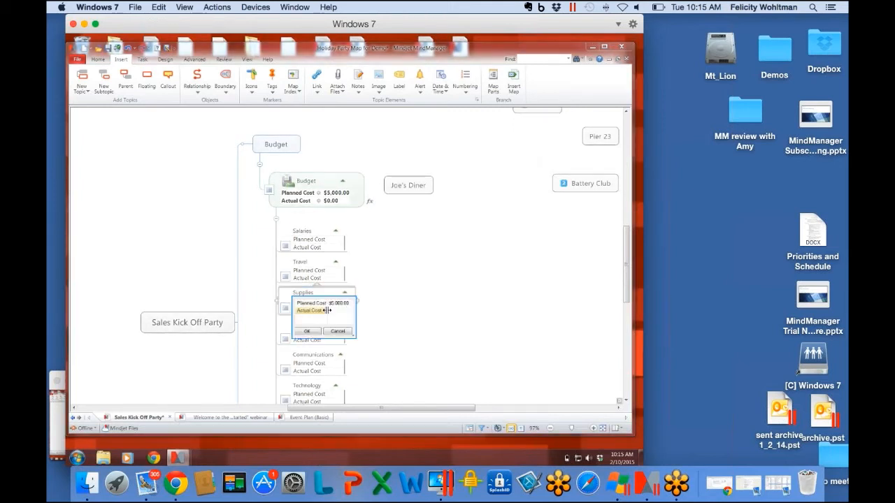
text(250)
click(308, 330)
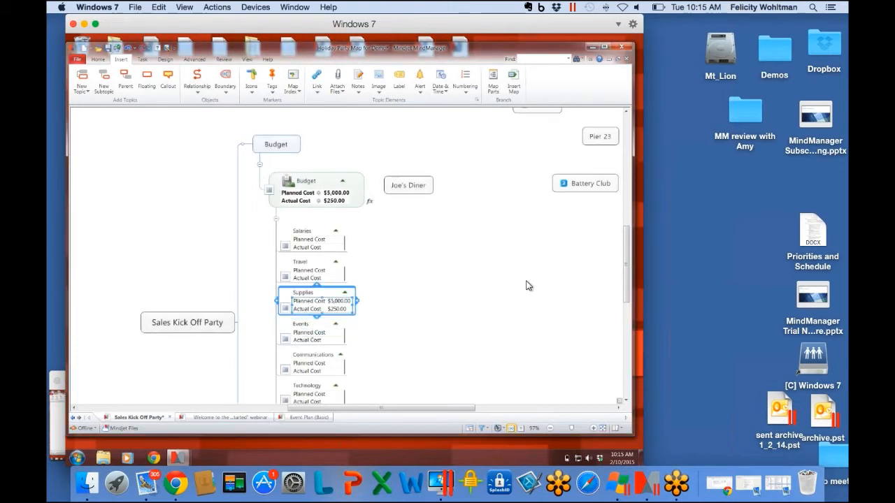
- Cut the Salaries topic out of the budget branch
click(311, 225)
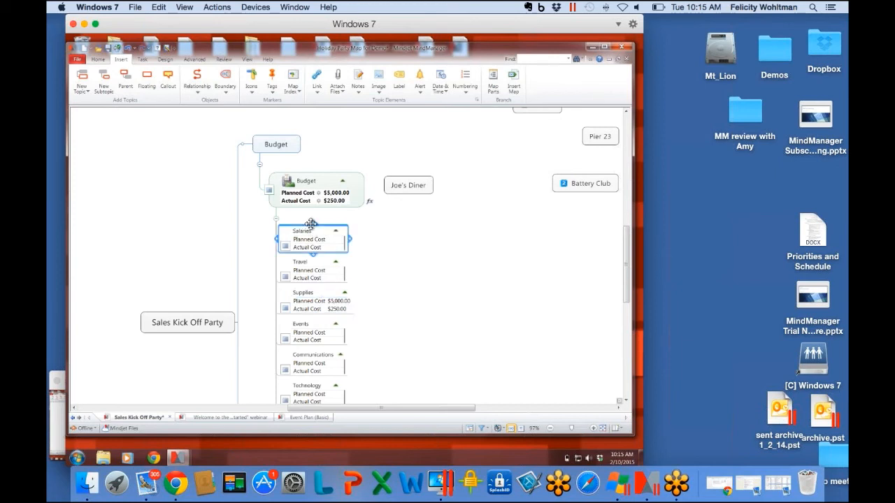
key(Down)
key(Down)
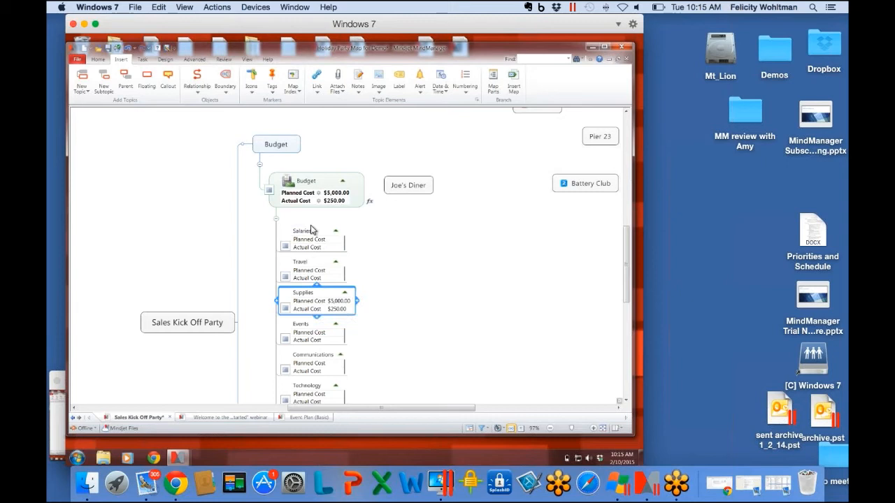
click(312, 232)
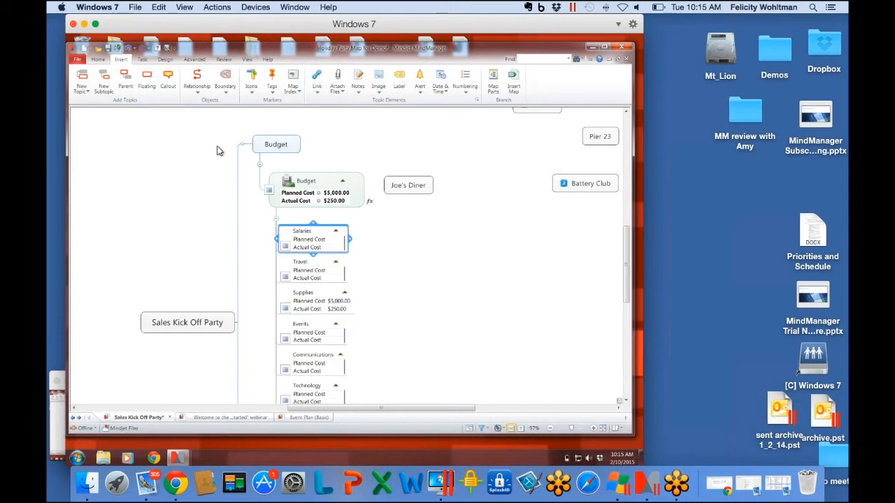
click(98, 60)
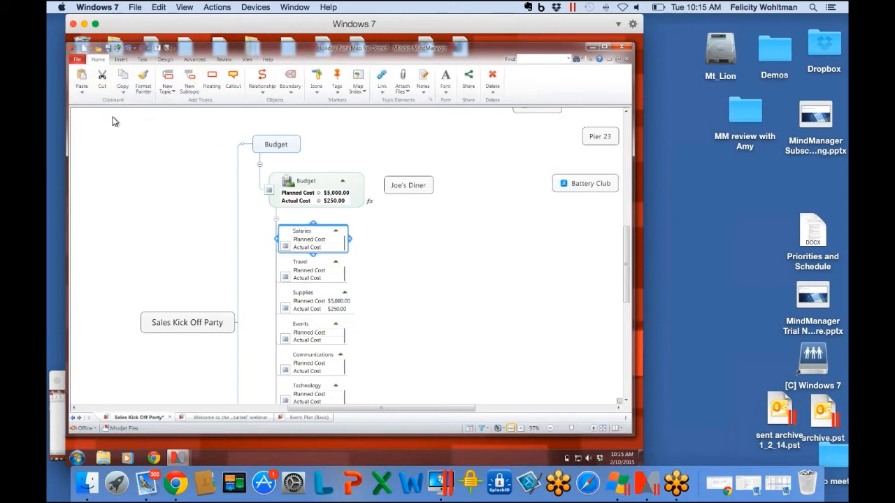
click(102, 80)
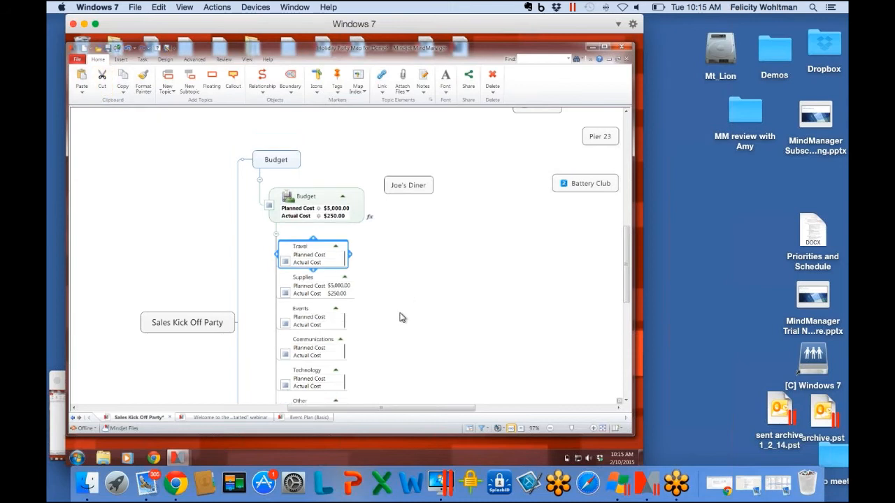
- Rename the Events topic in the budget branch to Wine
click(310, 315)
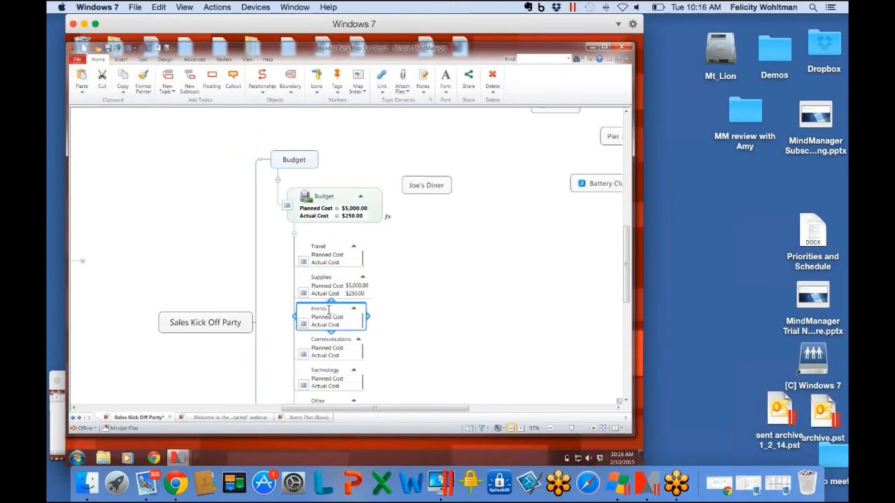
click(329, 310)
key(BackSpace)
text(Wine)
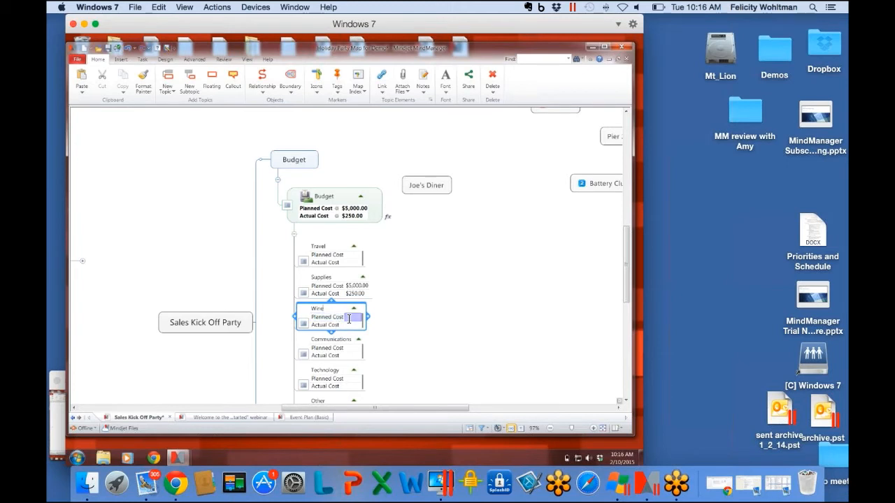
- Set the Planned Cost of Wine to 6000
click(348, 320)
click(349, 320)
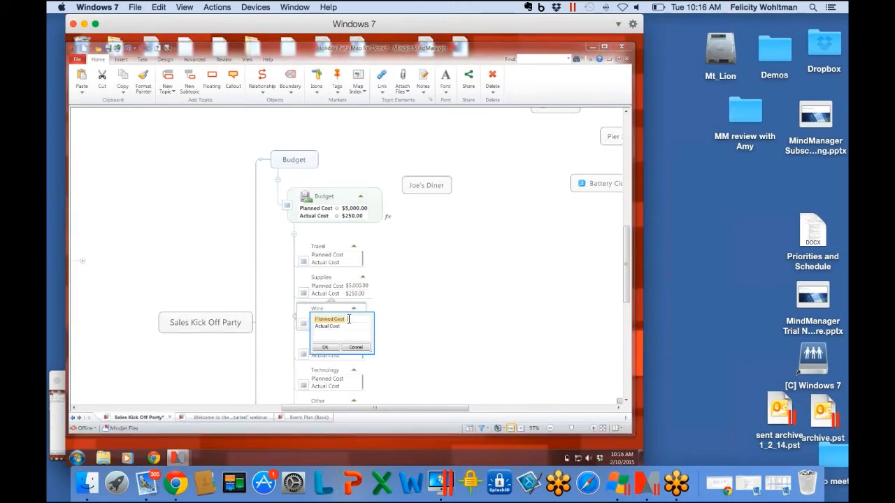
text(600)
key(Tab)
click(325, 347)
double_click(356, 285)
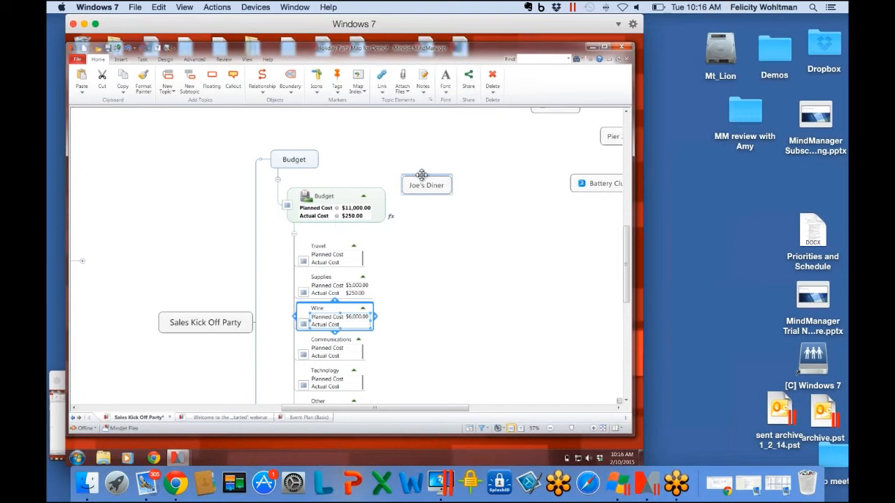
- Move the floating Joe's Diner topic away from the budget branch, next to the Pier 23 topic
drag(422, 181, 568, 144)
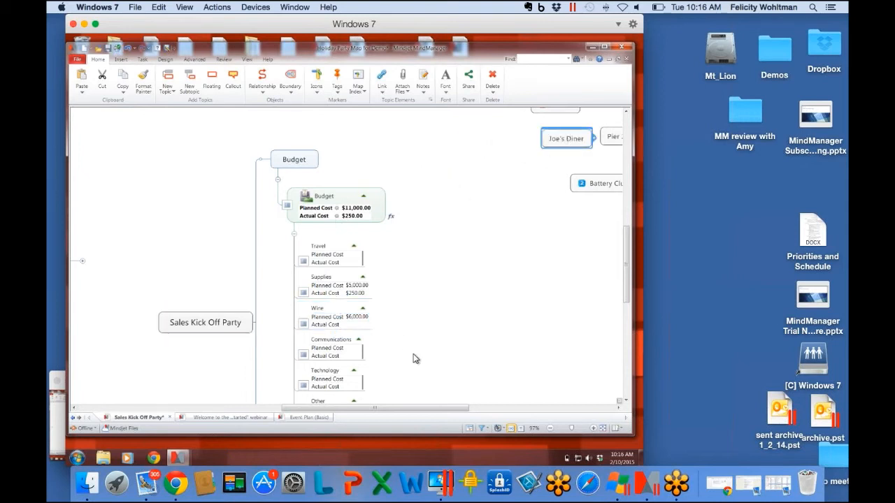
drag(628, 294, 628, 312)
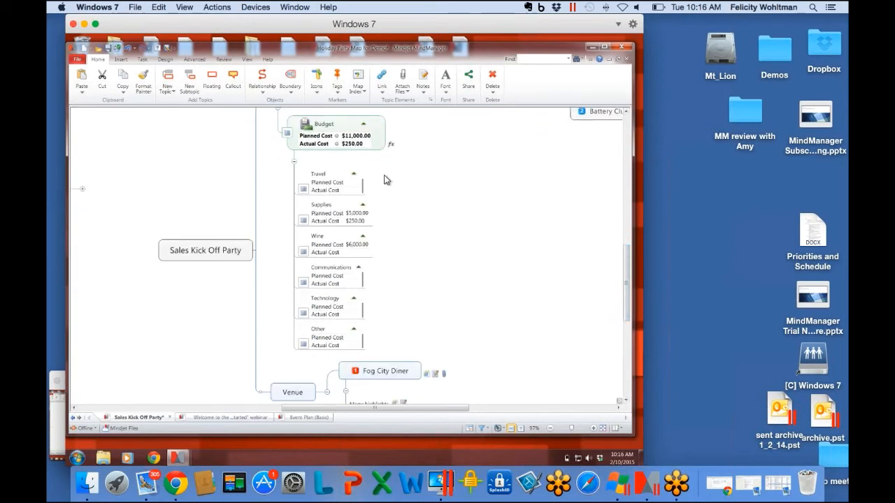
click(362, 185)
click(358, 187)
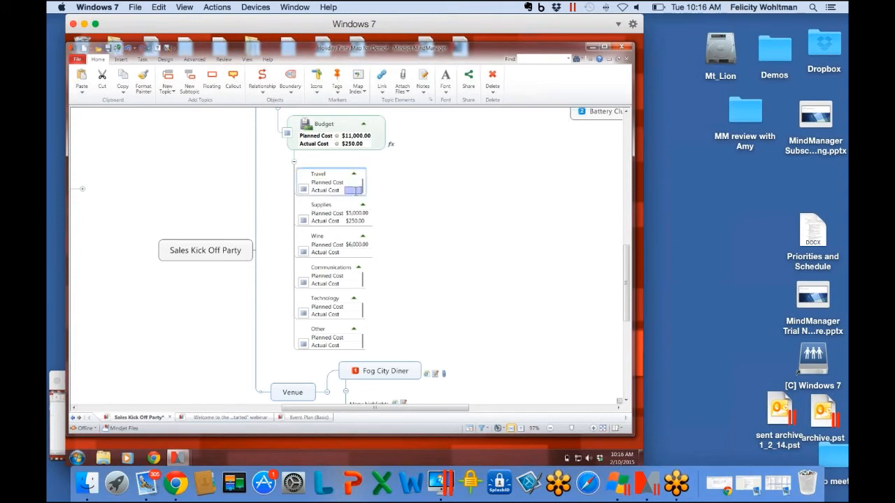
click(356, 183)
click(441, 176)
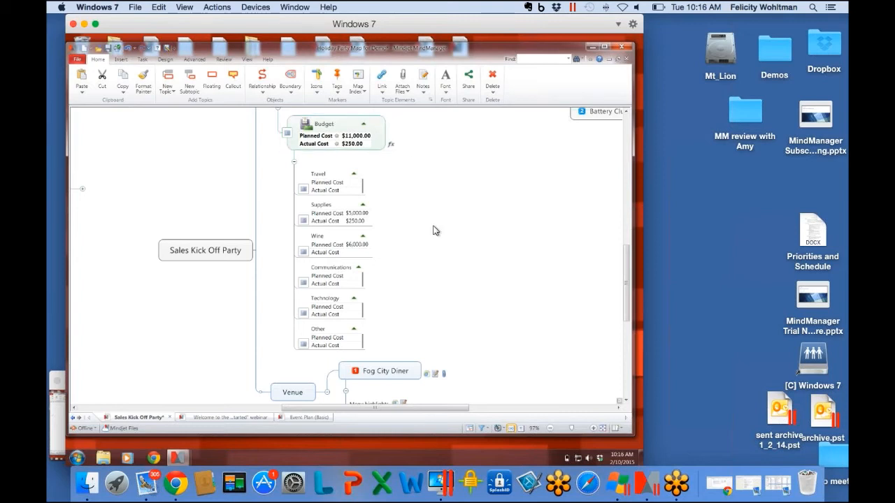
- Set the Planned Cost of Supplies to 3500 and collapse the subtopics of the Budget map part
click(360, 213)
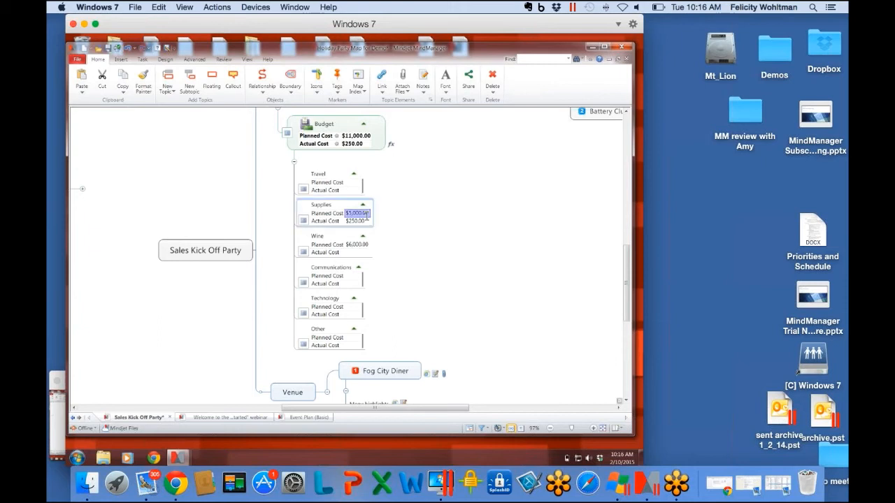
click(367, 214)
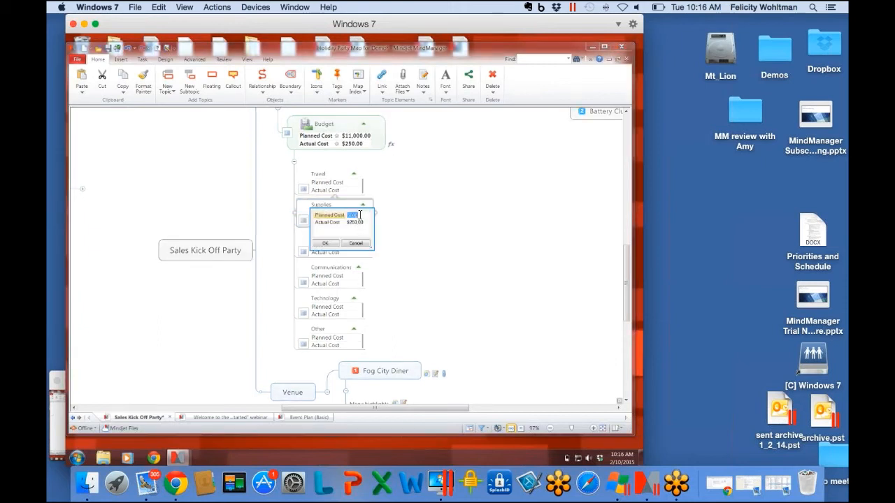
text(3500)
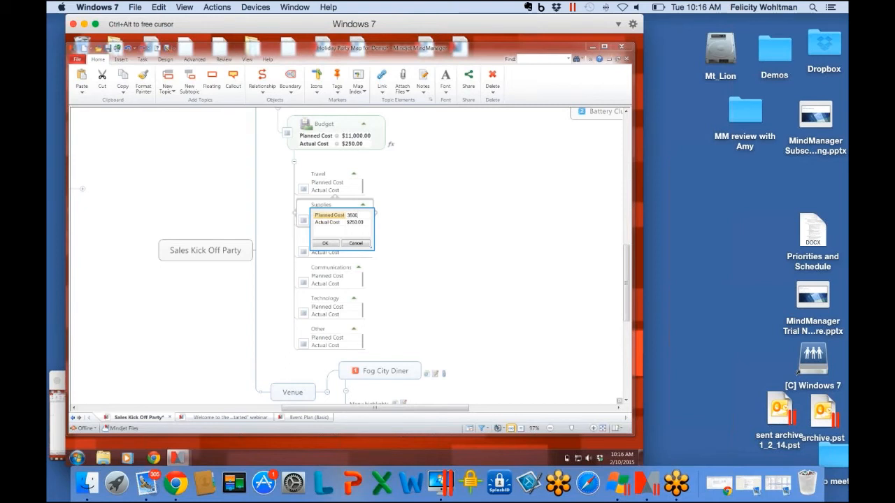
key(Tab)
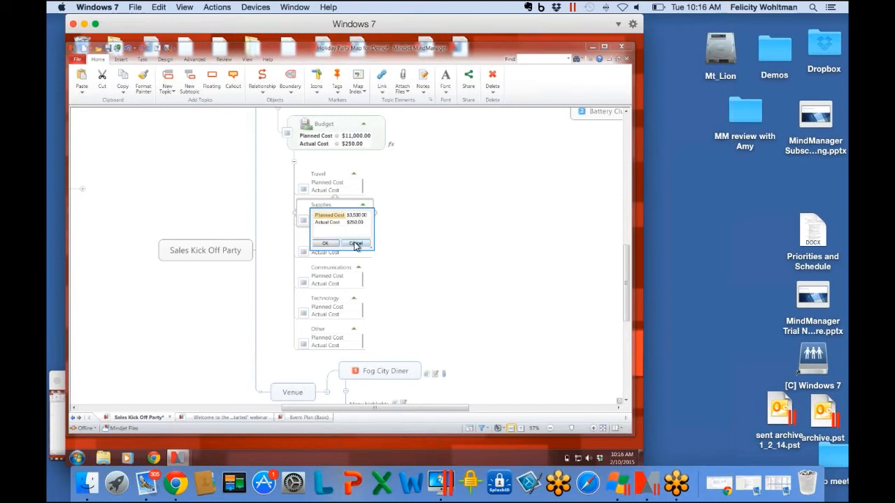
click(331, 245)
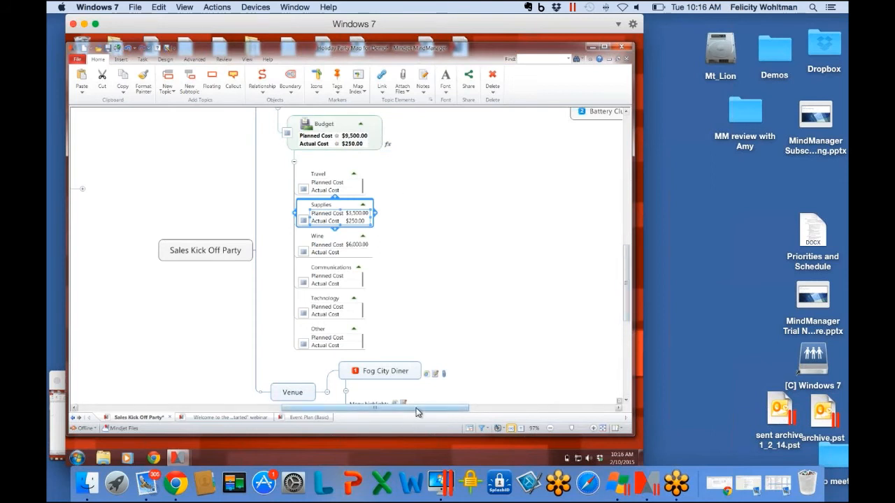
drag(417, 413, 404, 413)
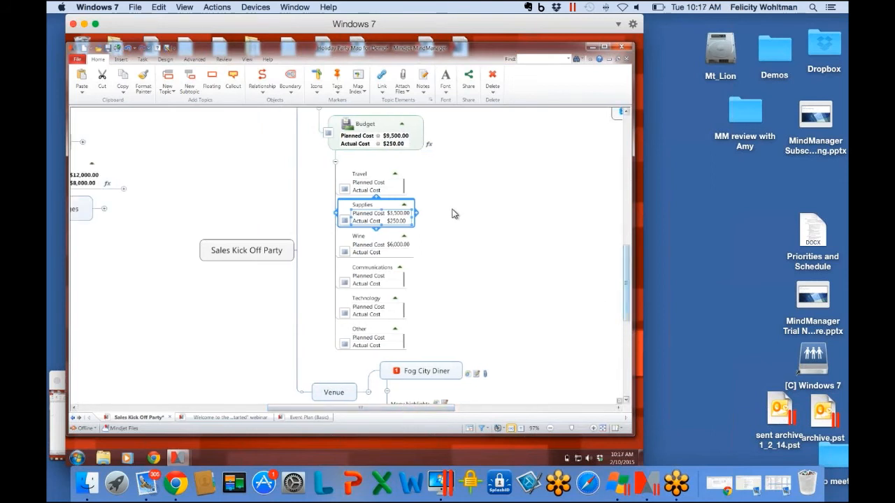
click(335, 162)
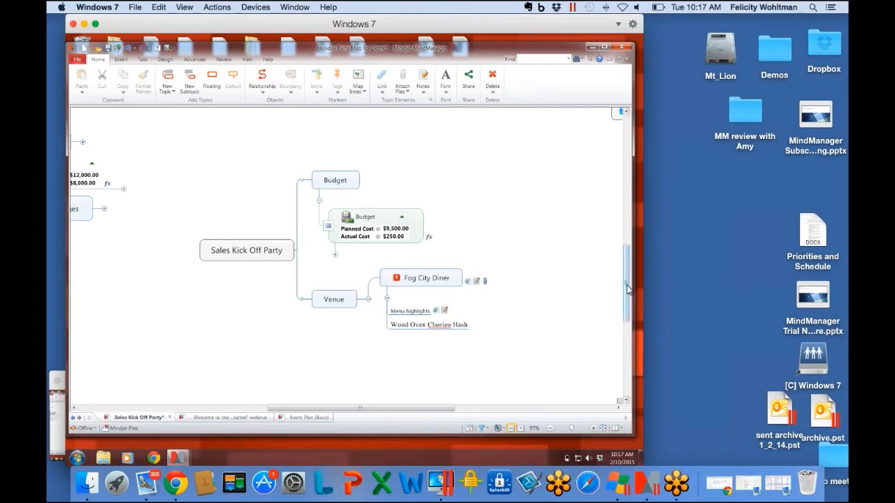
- Move the Invitations topic from the neighbouring notes map to Sales Kick Off Party, between Budget and Venue
drag(627, 289, 625, 301)
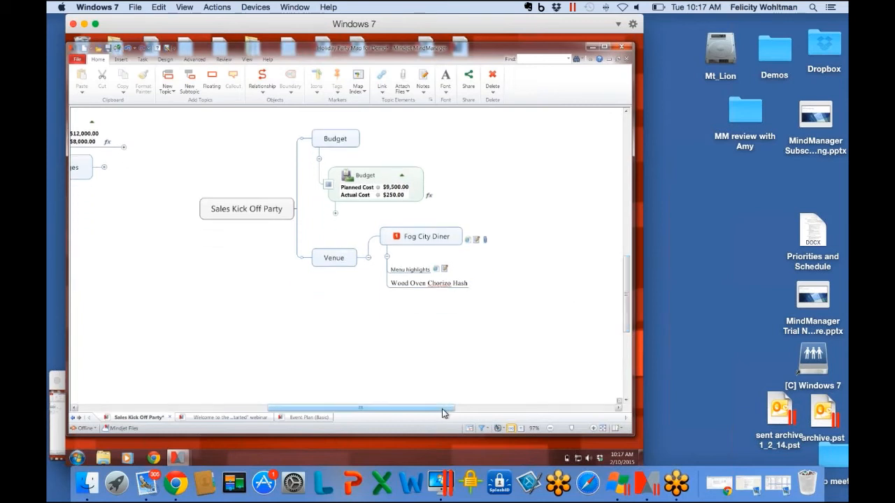
drag(428, 409, 387, 370)
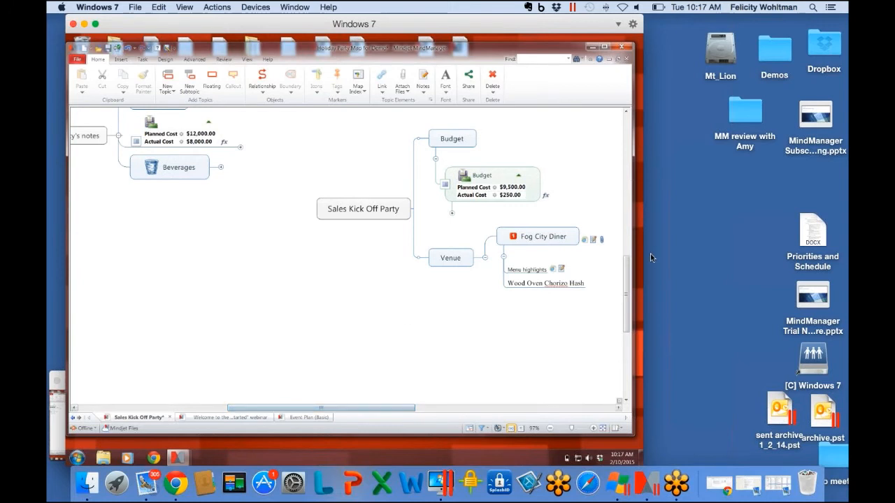
drag(627, 282, 627, 256)
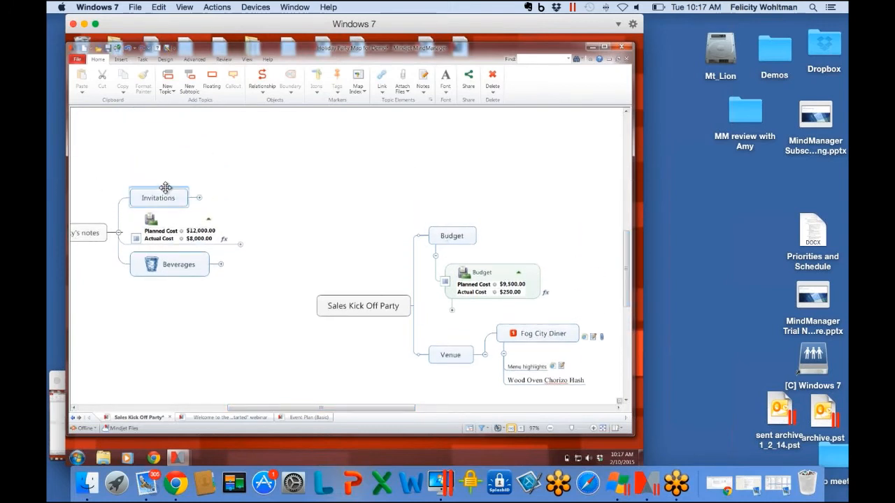
drag(166, 187, 378, 328)
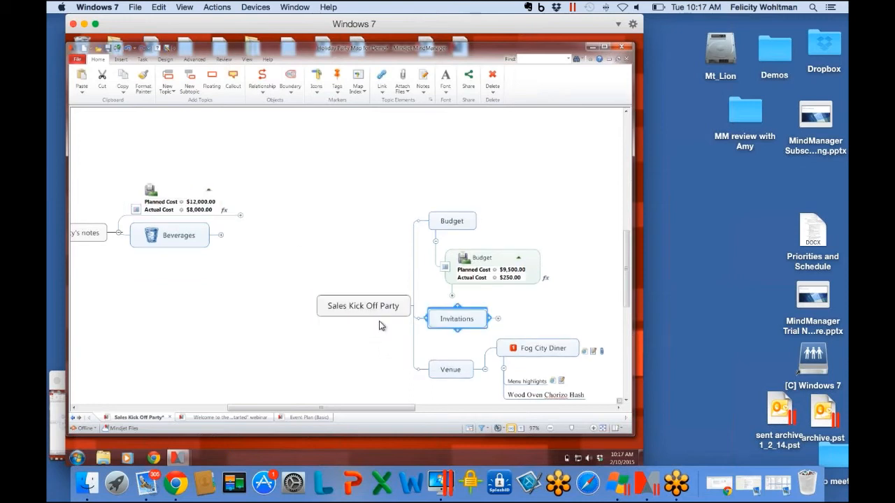
- Expand the moved Invitations topic to view its subtopics, and collapse it again
scroll(627, 293, down, 3)
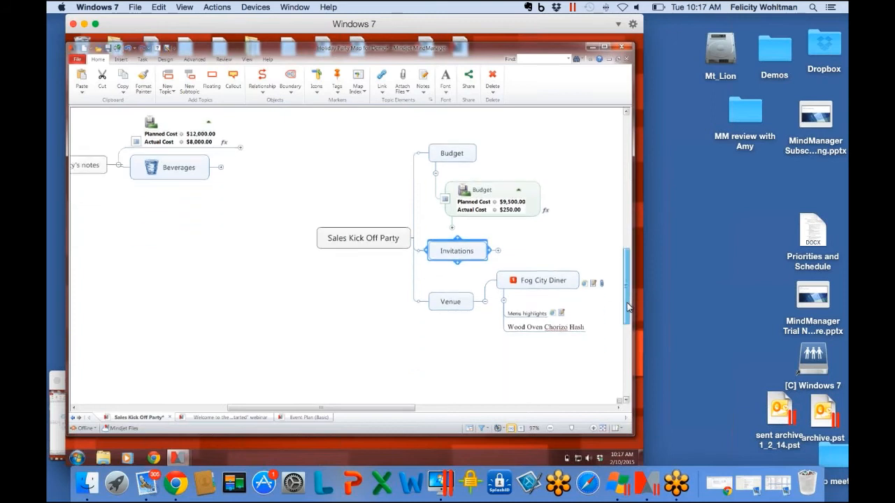
drag(412, 411, 466, 410)
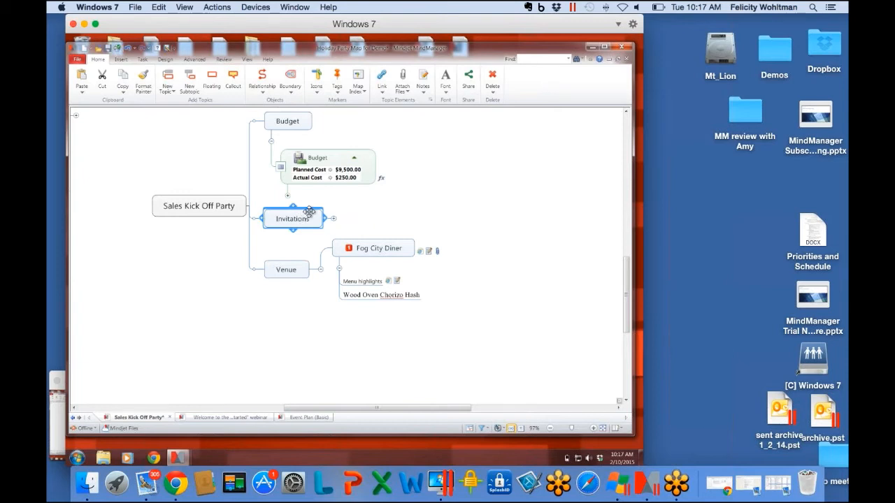
click(334, 218)
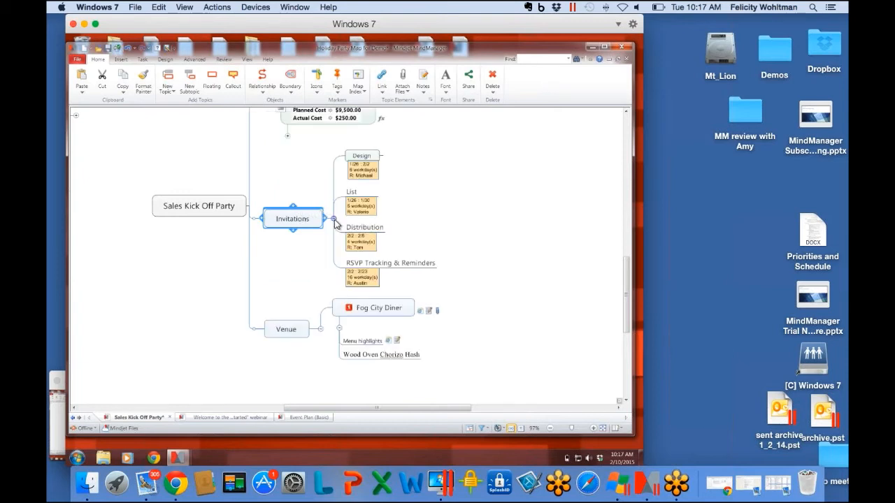
click(334, 219)
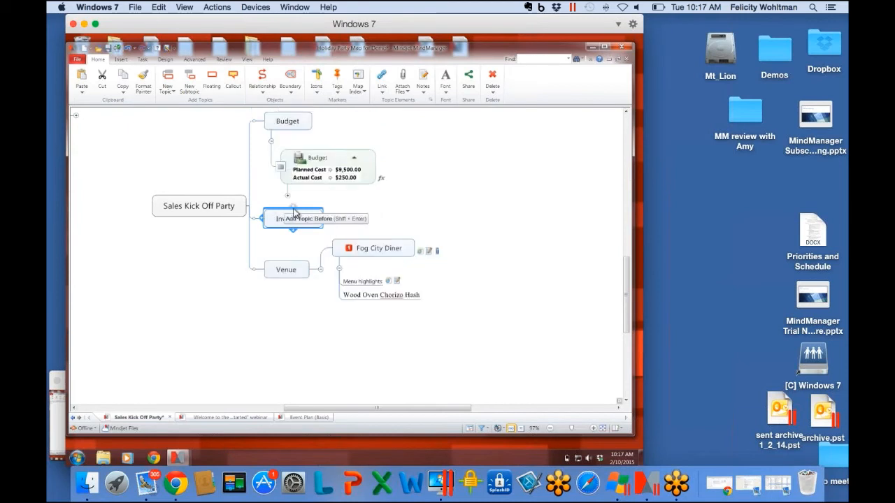
- Add a main topic named Invitations directly before the existing Invitations topic
click(293, 210)
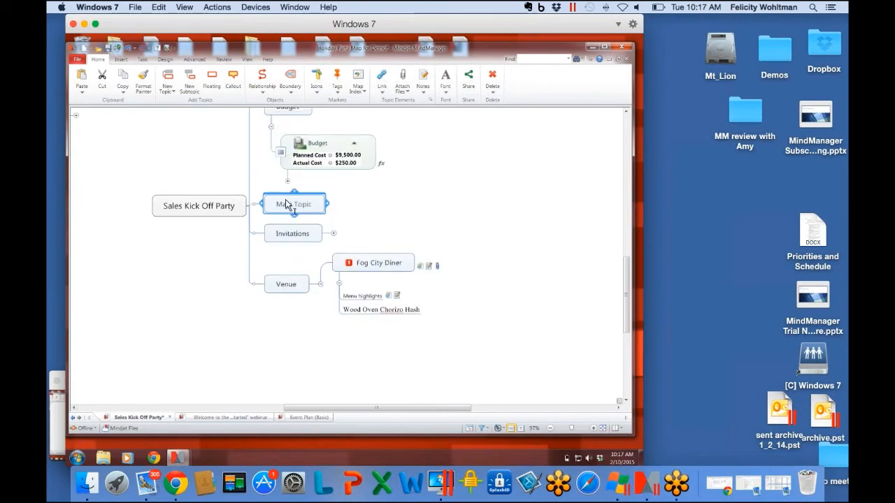
text(Invitations)
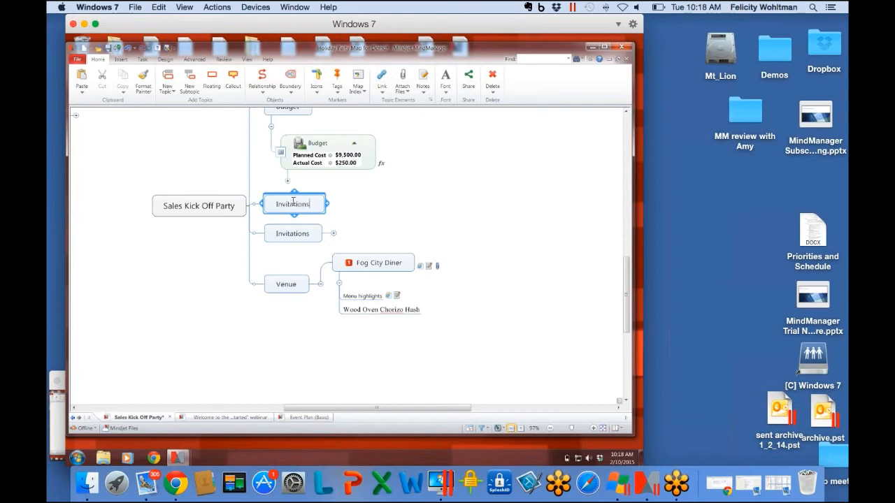
click(373, 212)
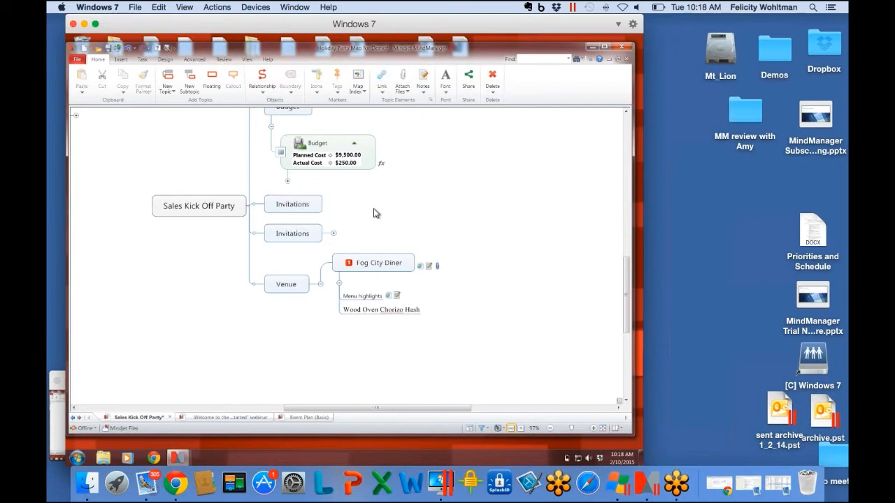
- Add a subtopic reading "Gudest List" to the new Invitations topic
click(312, 203)
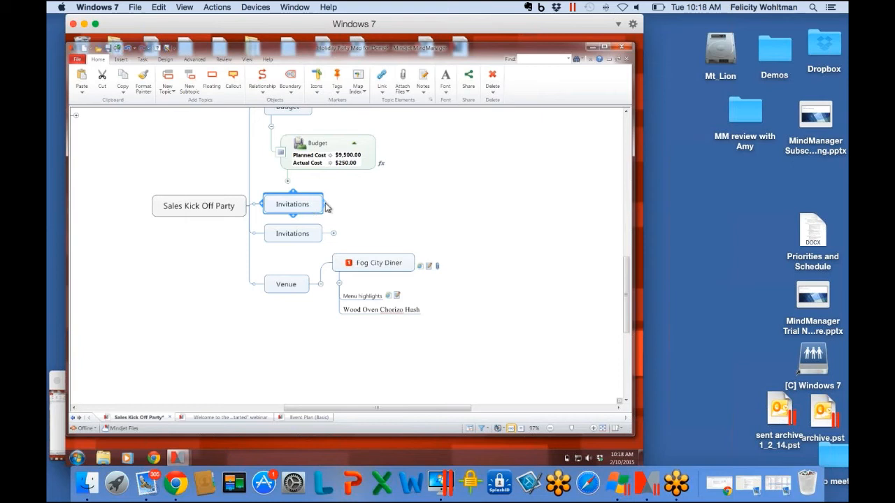
click(326, 205)
key(BackSpace)
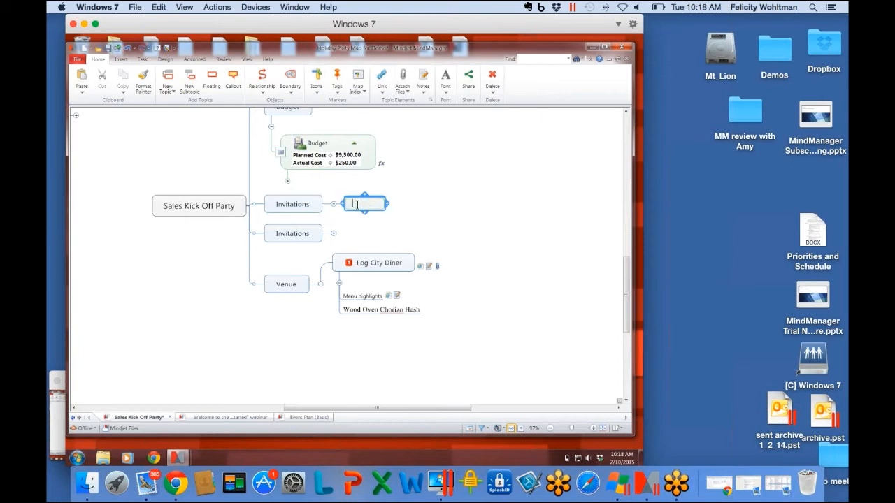
text(Guide)
text( List)
click(385, 208)
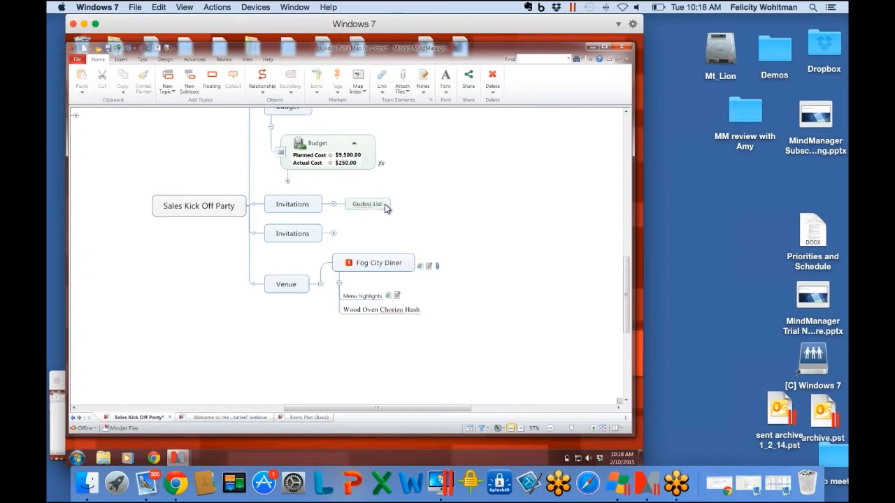
click(363, 202)
right_click(373, 211)
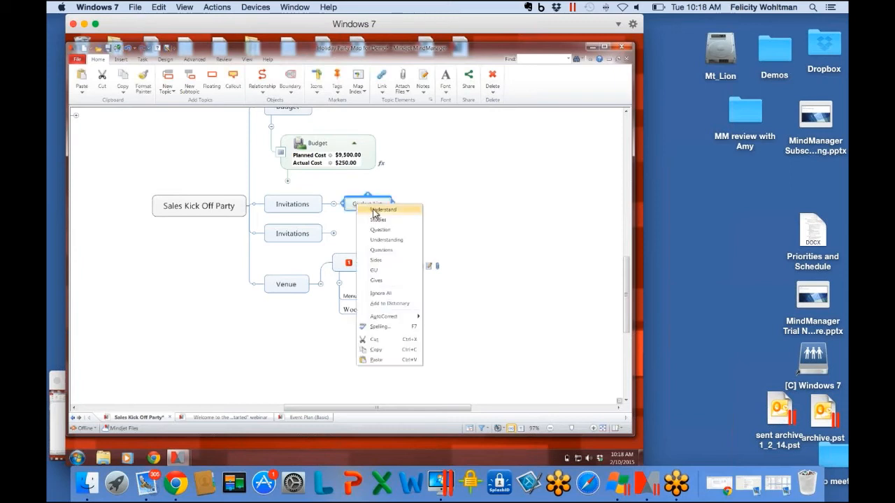
click(460, 214)
click(405, 203)
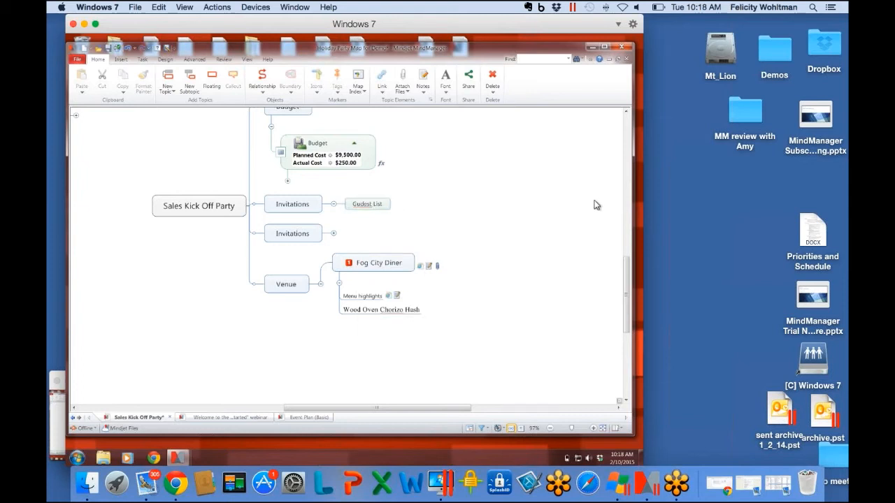
- Give the Gudest List subtopic a start date of 2/17/2015 and a due date of 2/25/2015 in its task information
click(371, 199)
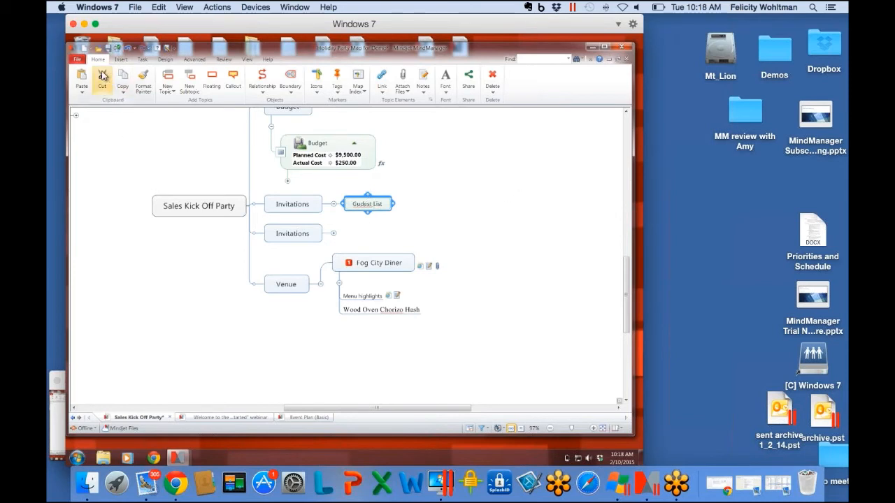
click(142, 59)
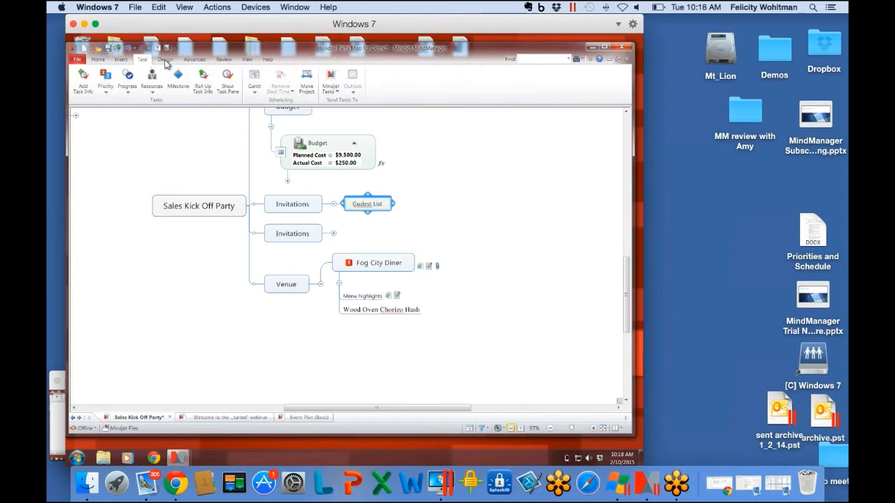
click(229, 82)
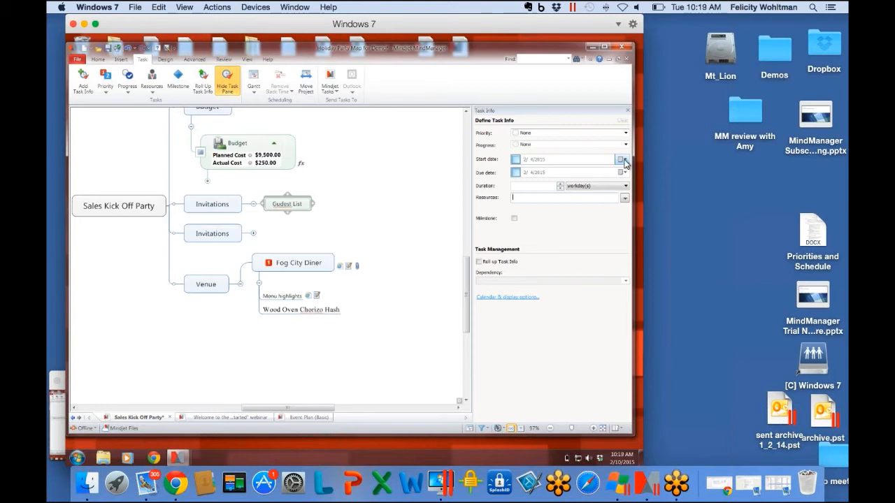
click(620, 160)
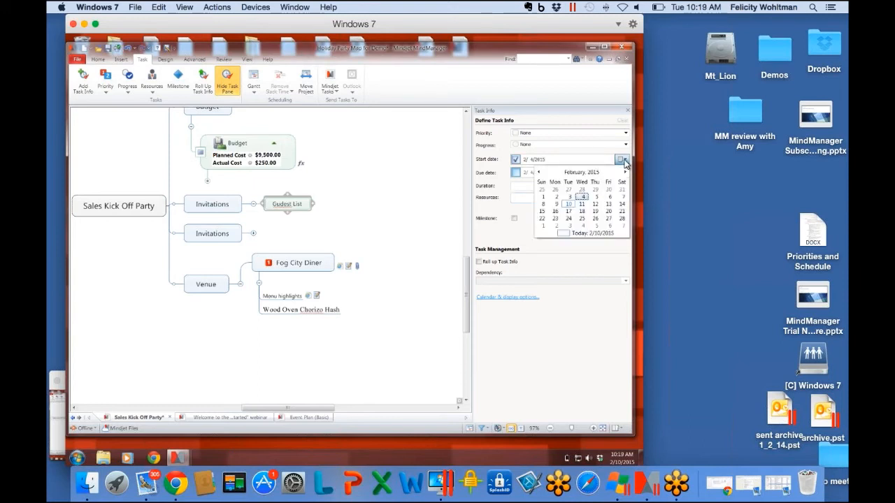
click(568, 211)
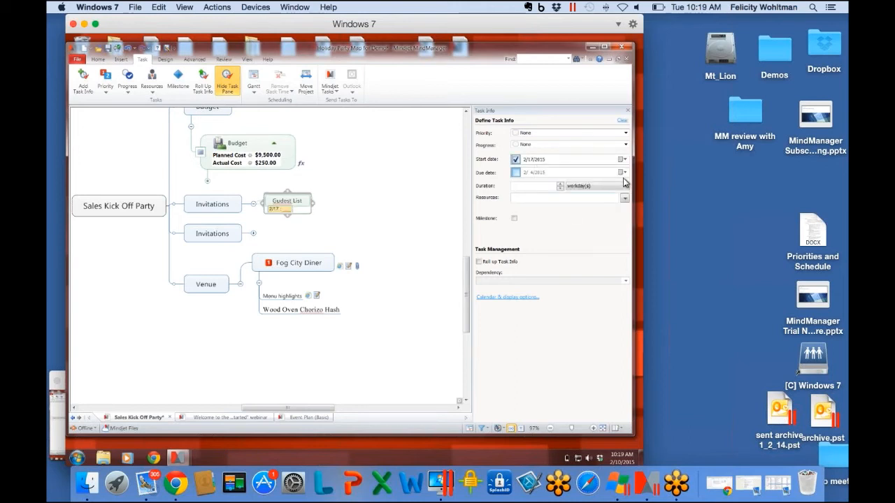
click(624, 175)
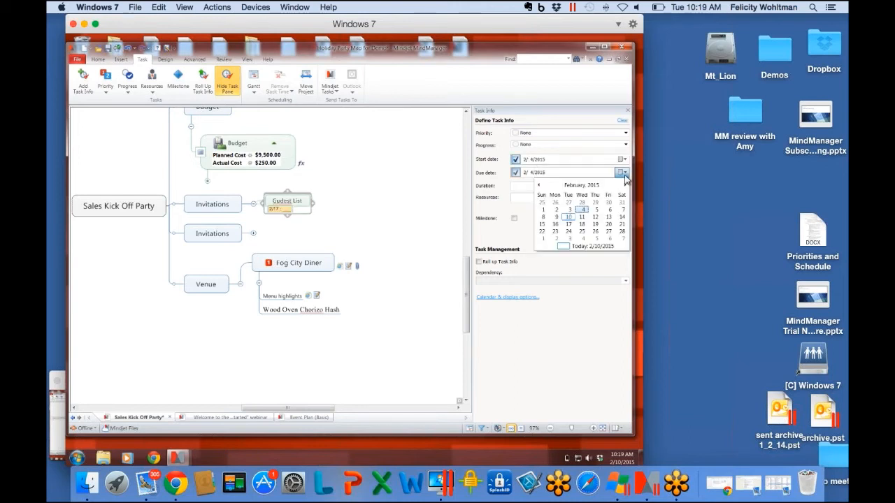
click(583, 232)
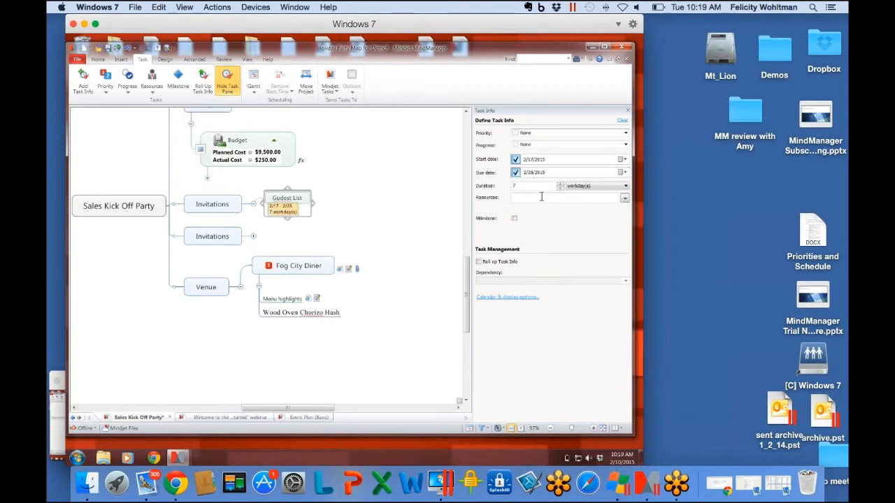
- View the available duration units for the Gudest List task and assign a person's first name as its resource
click(625, 187)
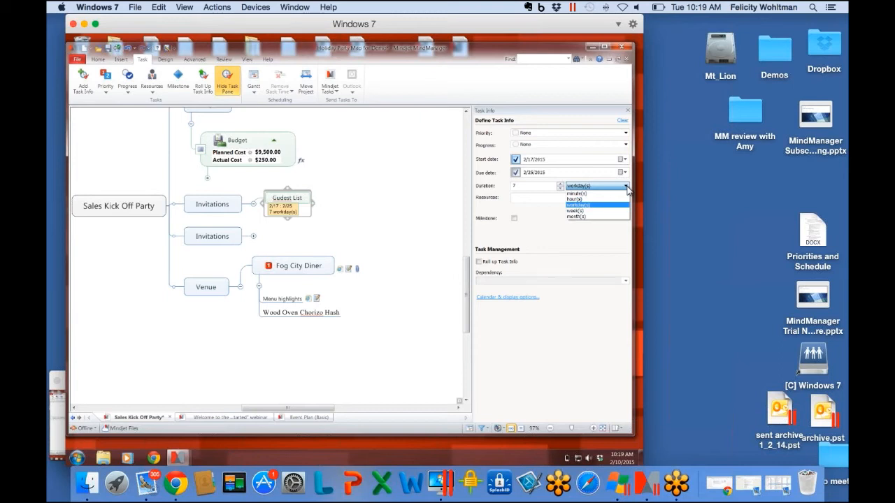
click(428, 160)
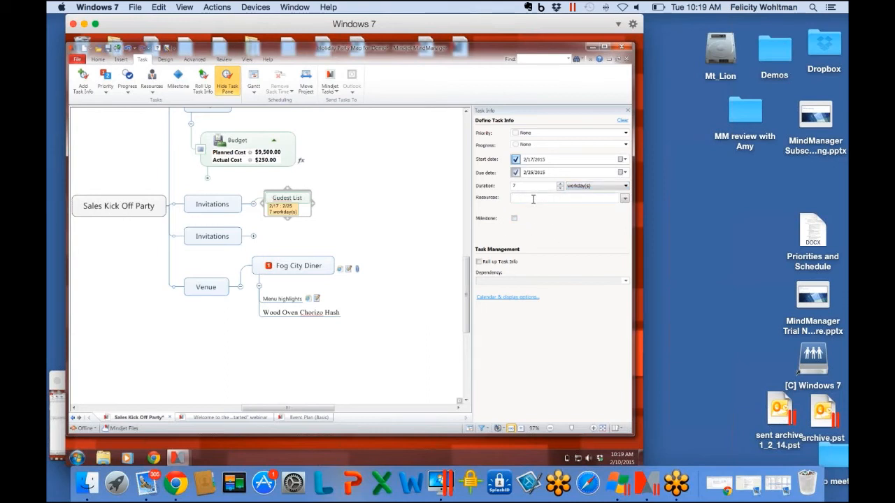
click(533, 200)
text(Ryan)
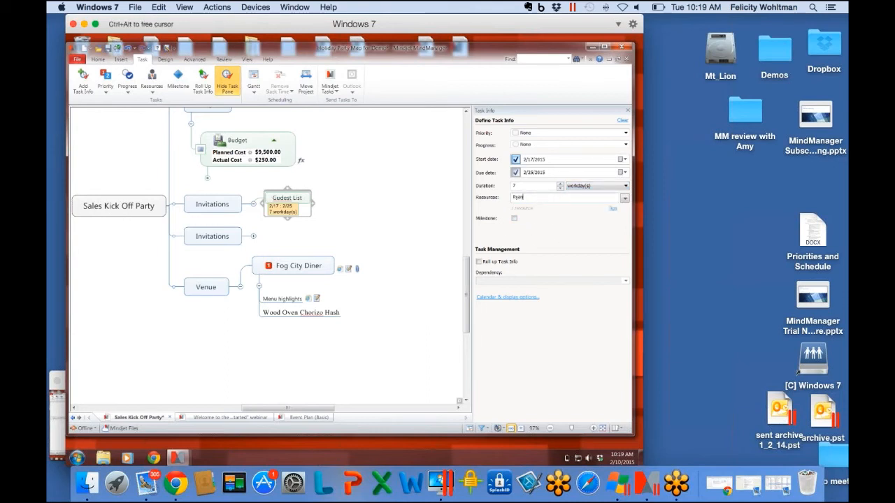
key(Return)
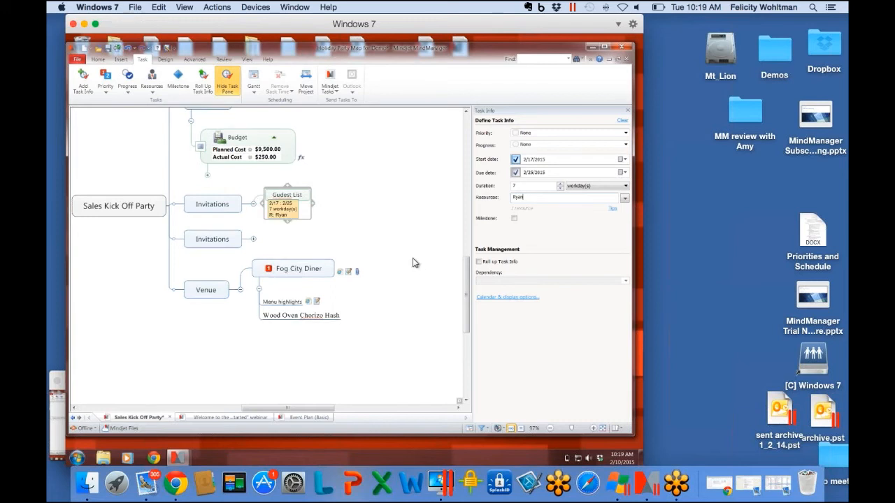
- Correct the misspelled subtopic text under the new Invitations topic to "Guest List"
click(292, 196)
click(293, 195)
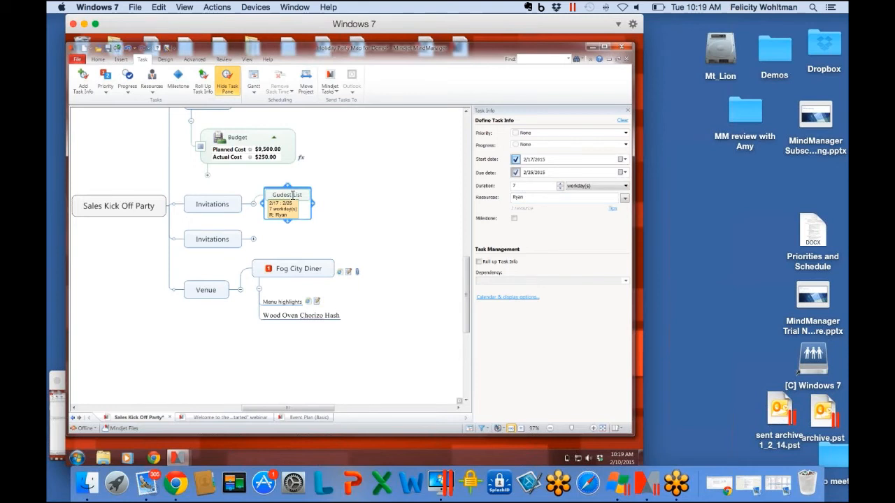
key(BackSpace)
key(BackSpace)
key(BackSpace)
text(est)
click(389, 196)
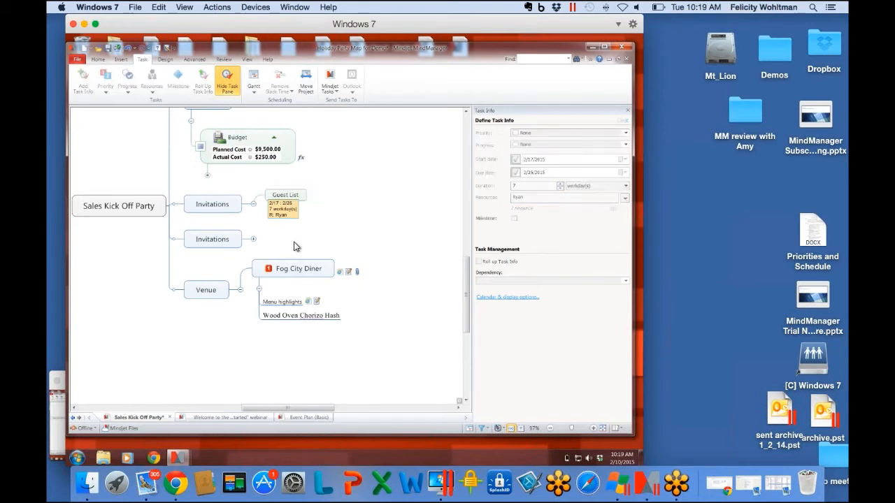
- With the task information hidden, collapse the new Invitations topic and expand the older one below it
double_click(289, 204)
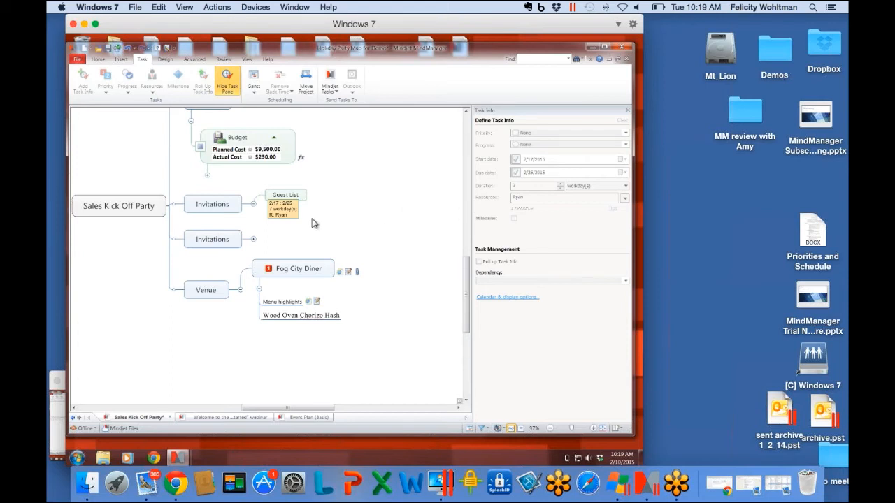
scroll(288, 208, left, 1)
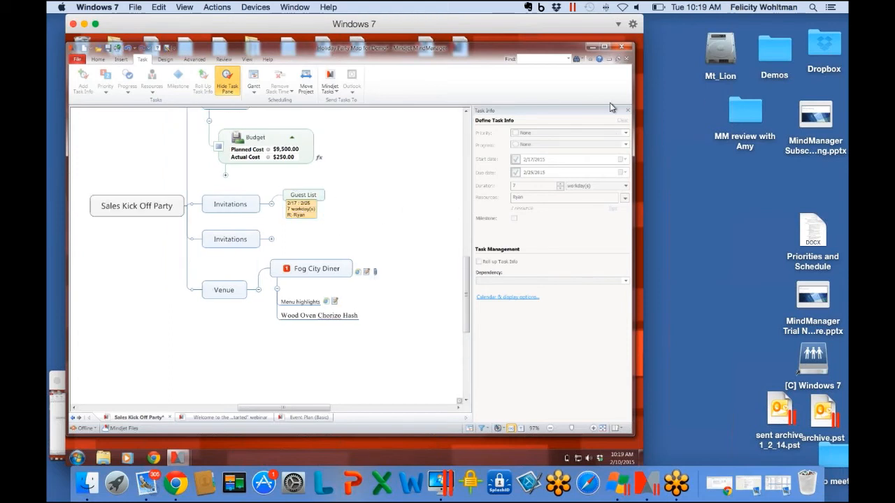
click(628, 110)
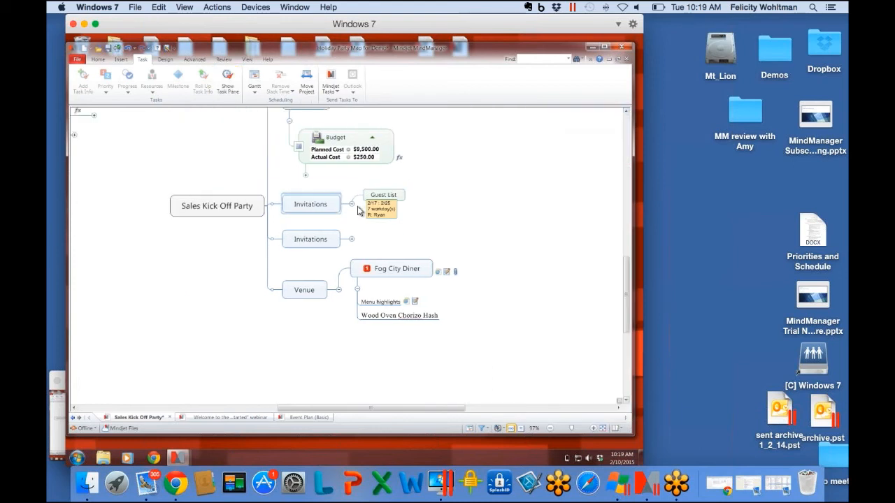
click(351, 203)
click(351, 233)
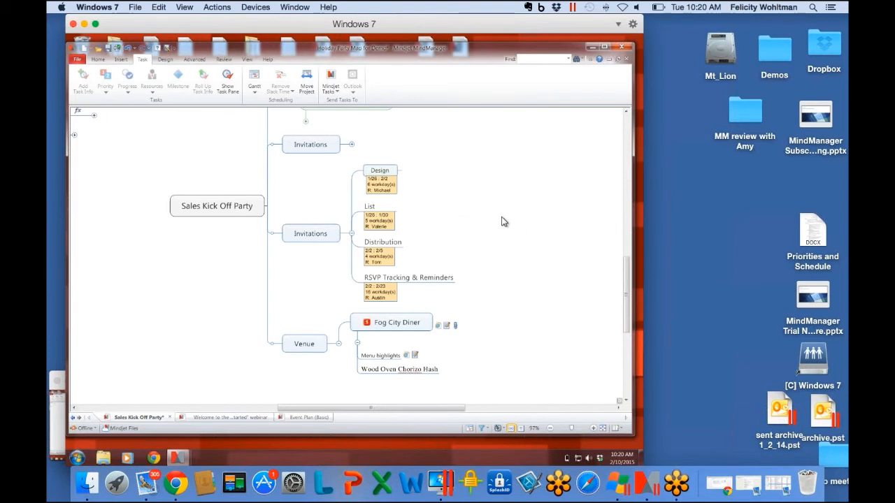
- Starting from the Design subtopic, move the project to a new start date of 2/10/2015
click(397, 168)
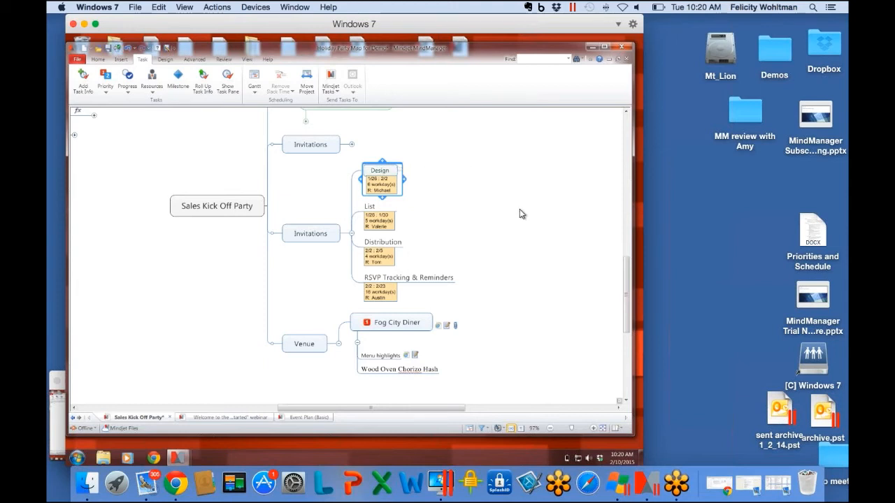
click(308, 81)
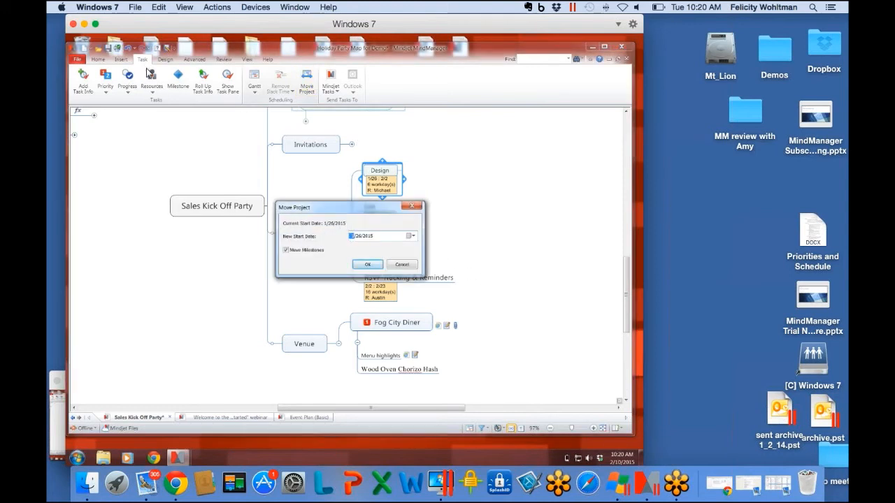
click(414, 236)
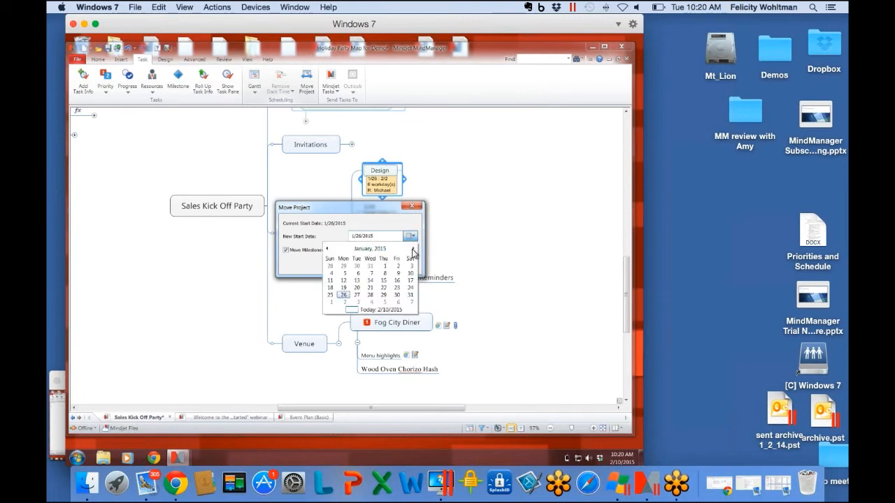
click(413, 253)
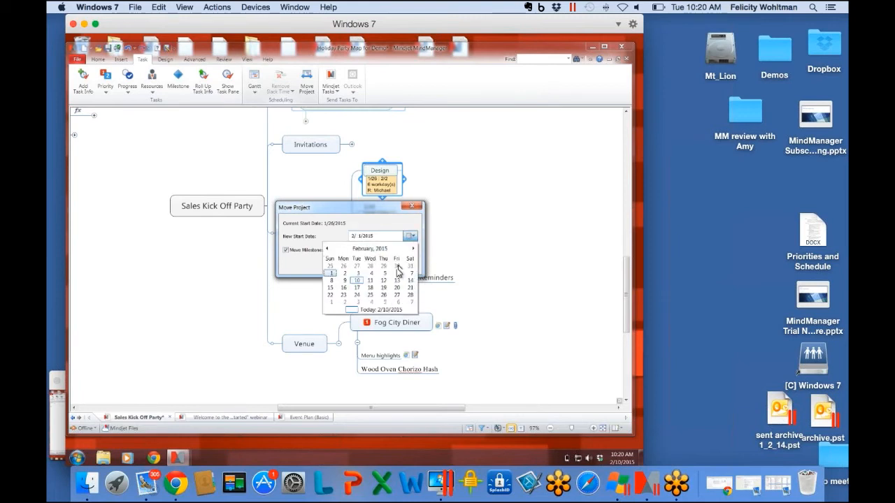
click(357, 281)
click(369, 266)
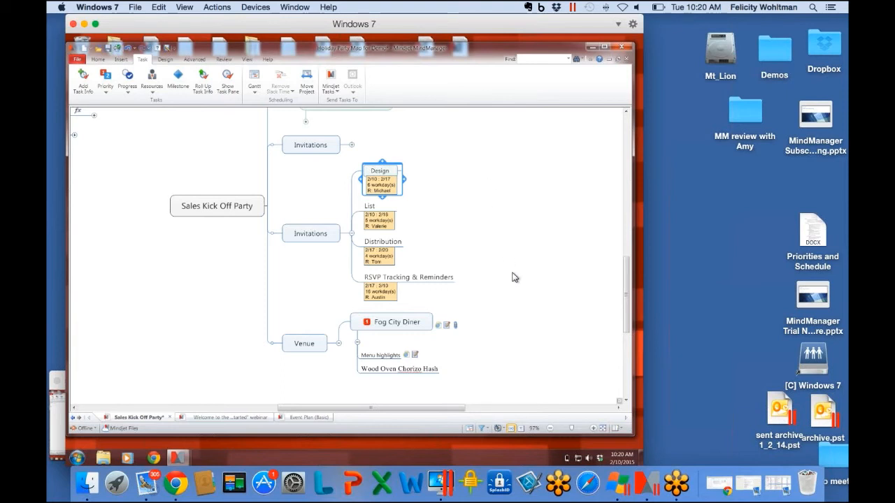
- Enable Roll up Task Info for the older Invitations topic, and hide the task information again
click(333, 231)
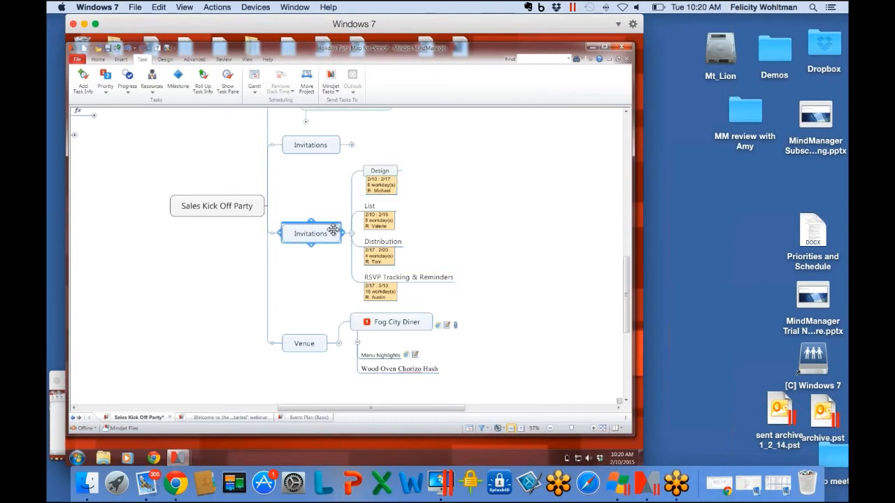
click(228, 82)
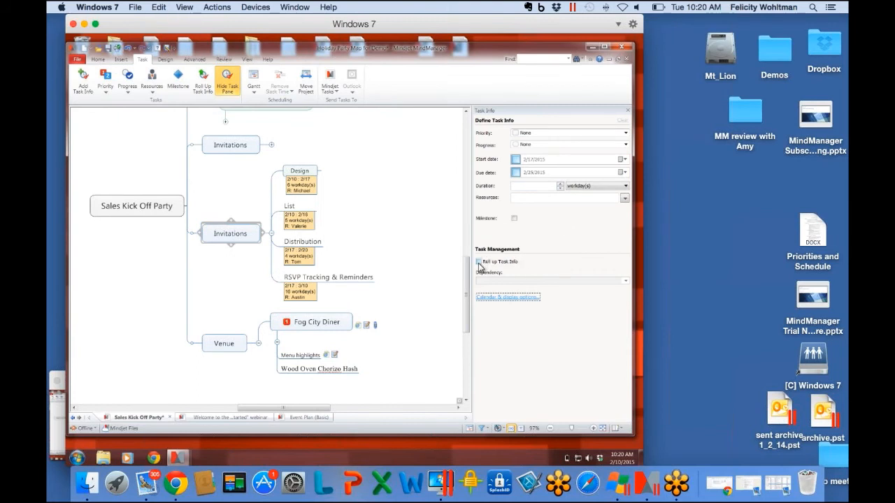
click(480, 263)
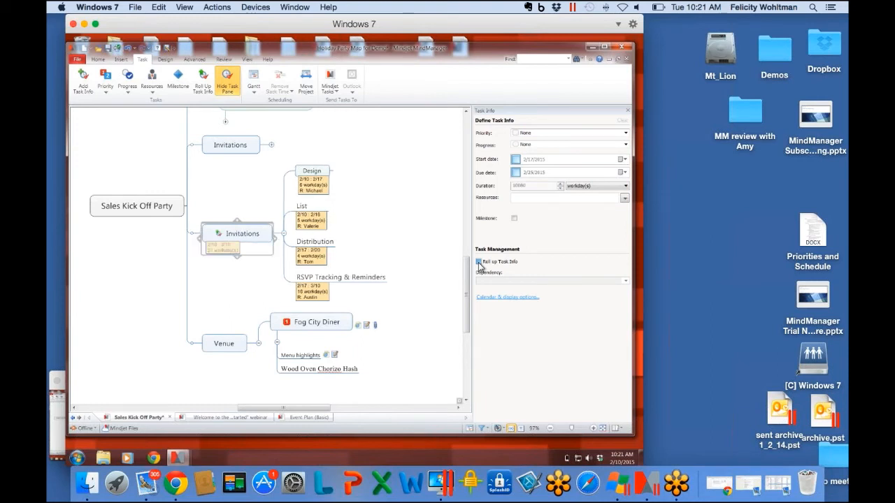
click(479, 263)
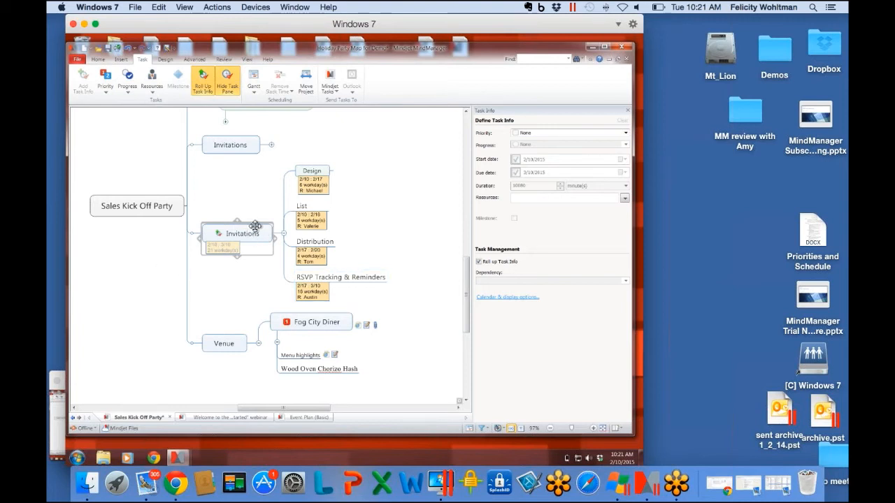
click(628, 110)
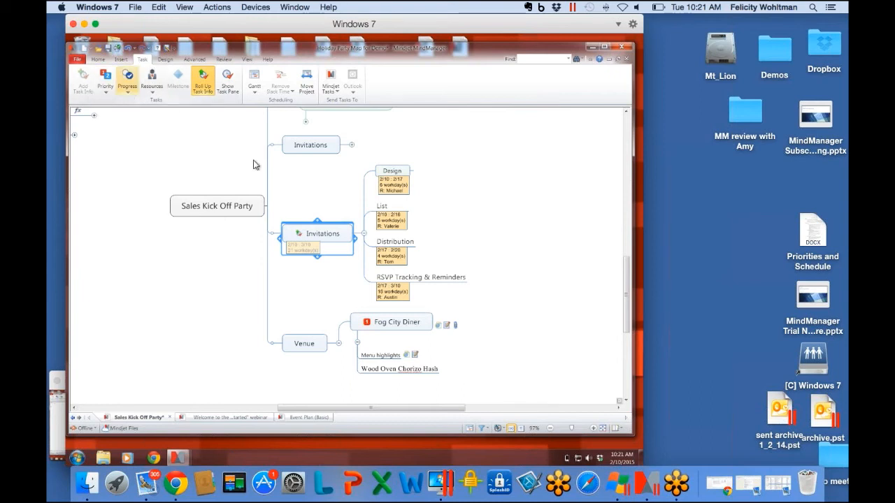
- Set the Design subtopic's progress to 25% and review its task information
click(411, 188)
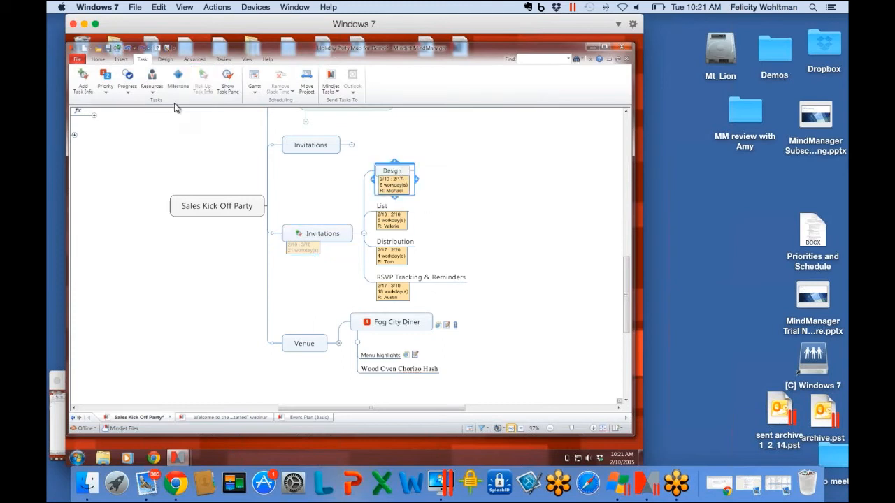
click(128, 98)
click(129, 114)
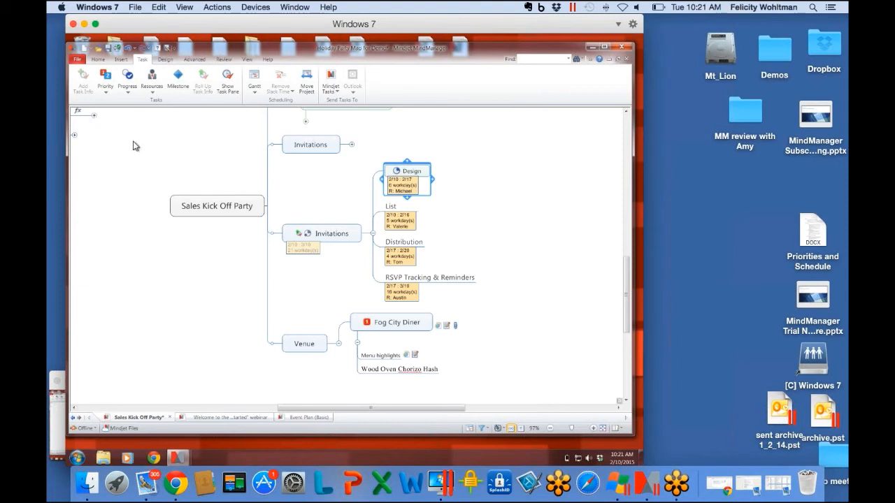
click(228, 81)
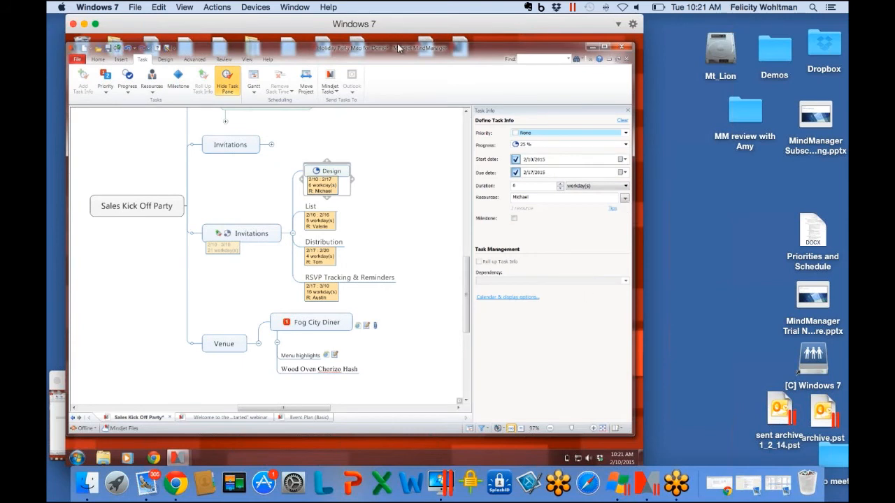
click(628, 112)
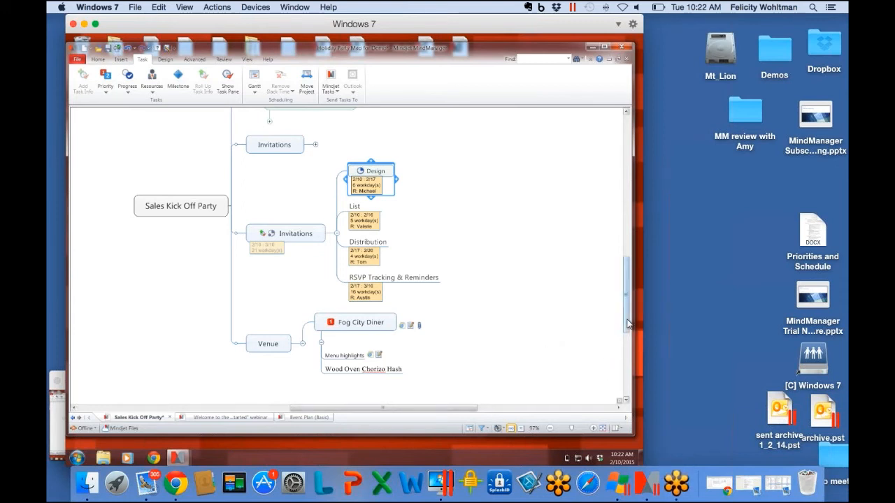
scroll(478, 248, down, 1)
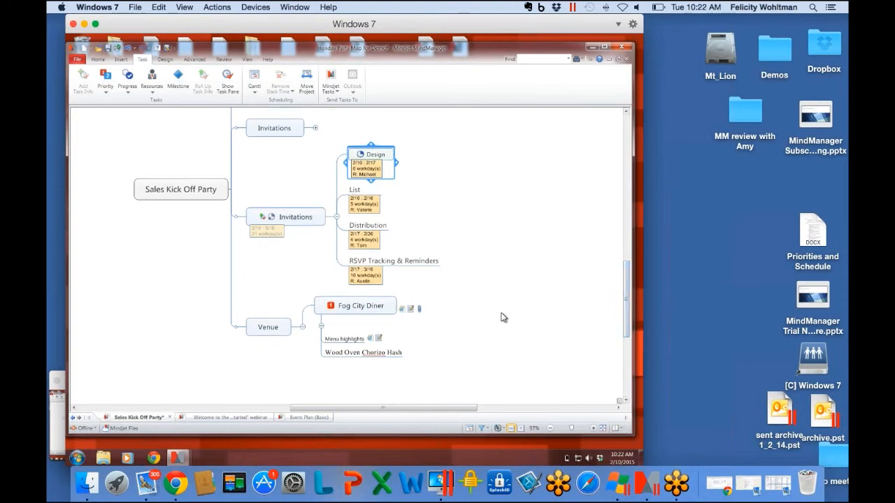
drag(462, 412, 422, 412)
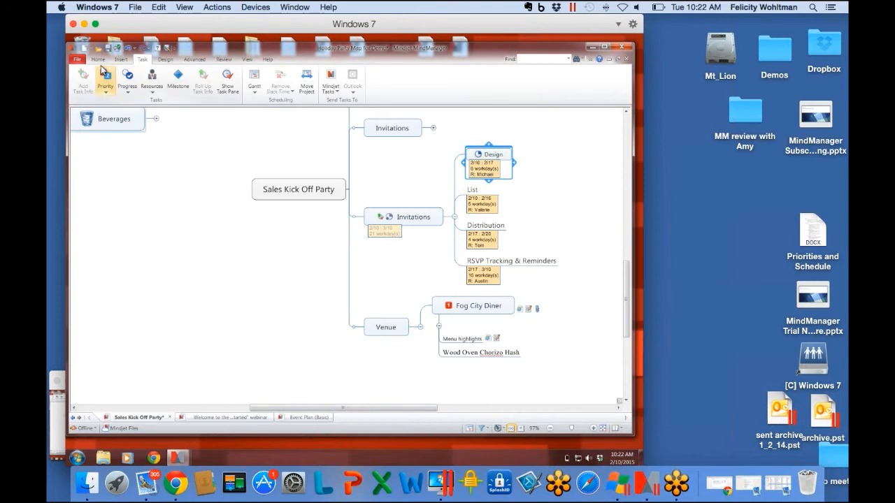
click(99, 60)
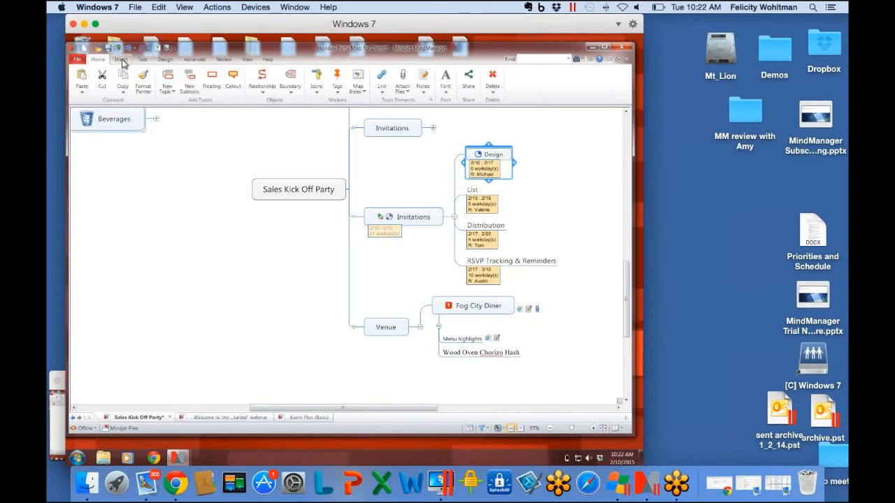
click(122, 60)
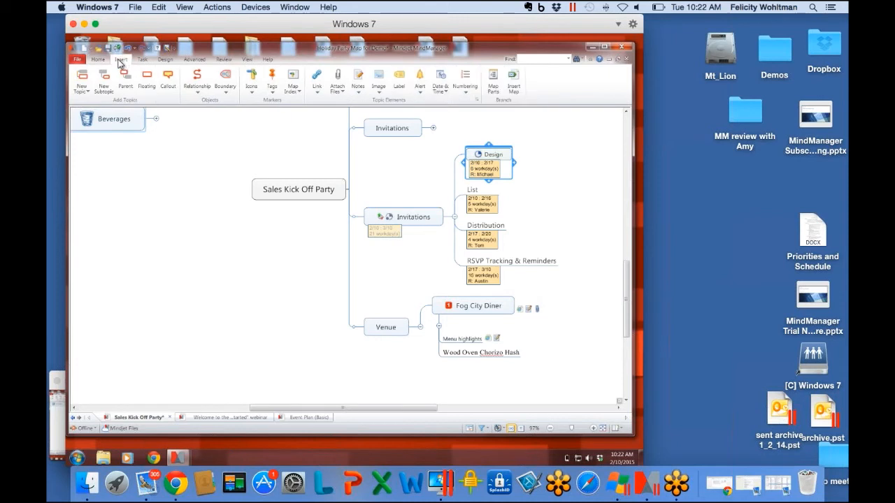
click(98, 60)
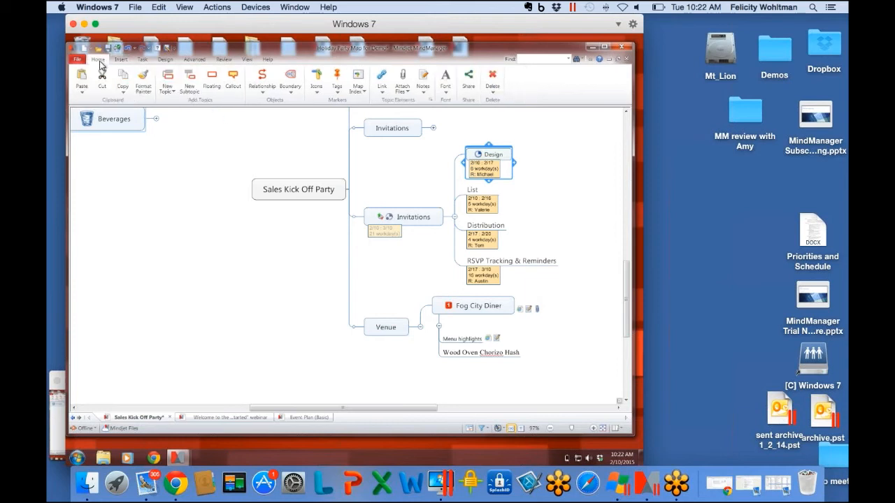
click(145, 61)
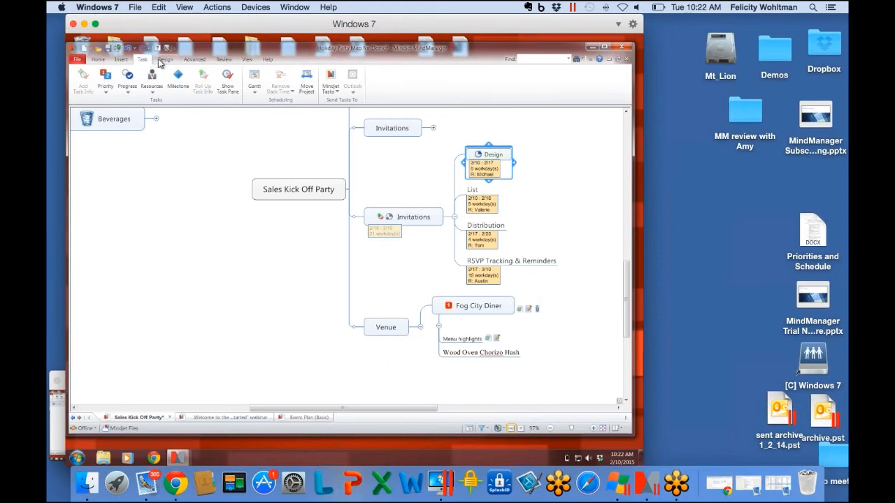
click(166, 61)
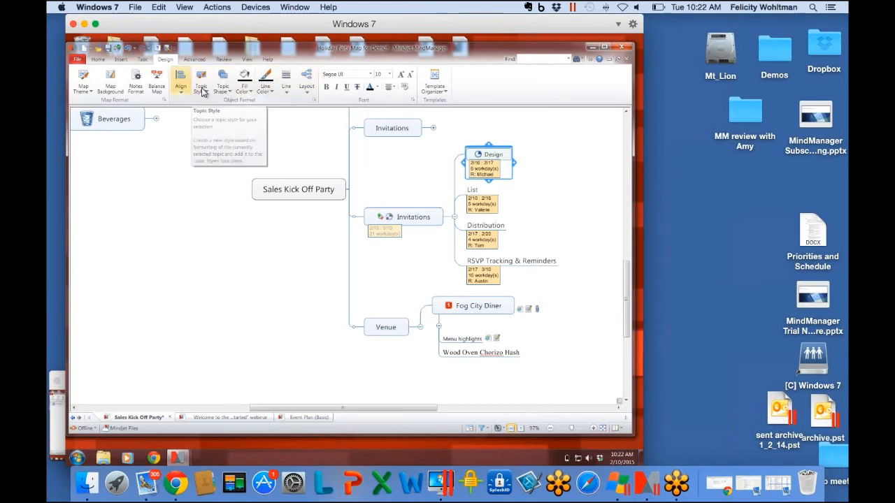
- Insert the round target doodle from the image library's black Doodles folder into the upper Invitations topic, and close the library
click(121, 60)
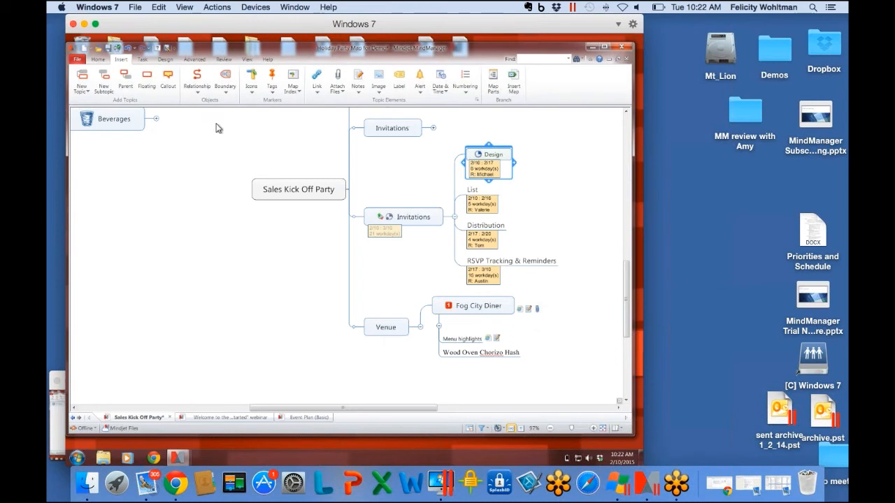
click(371, 129)
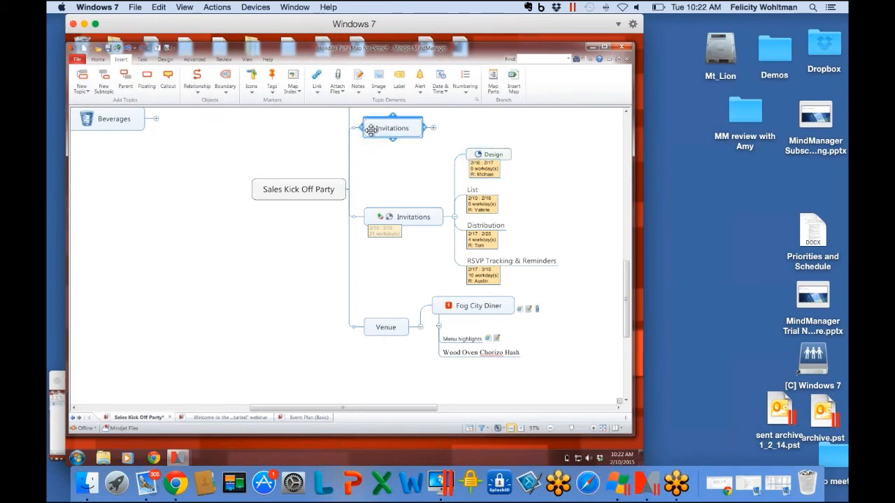
click(378, 92)
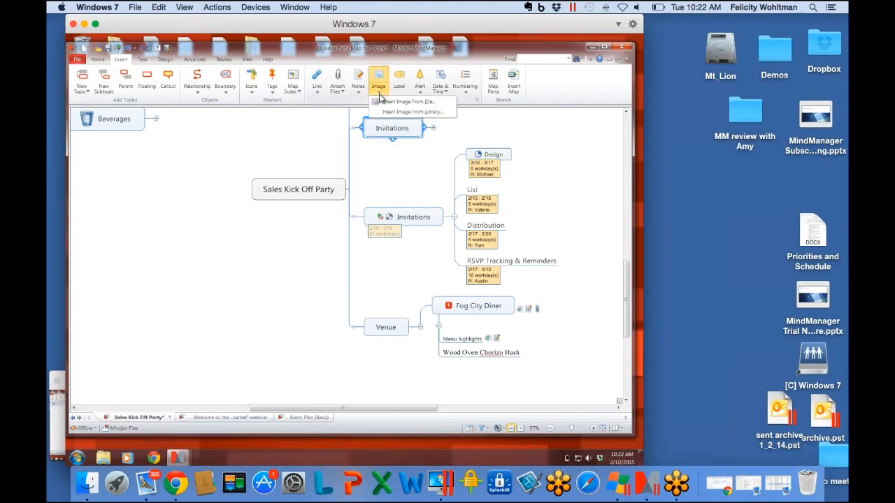
click(388, 112)
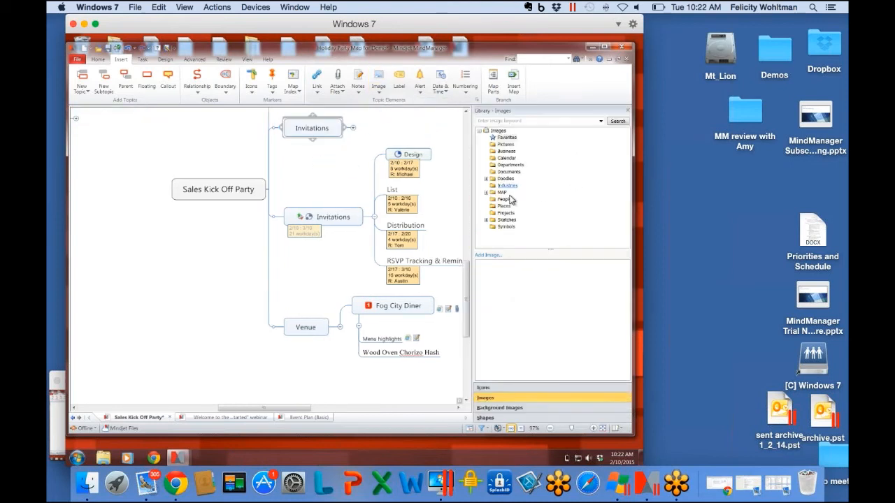
double_click(501, 179)
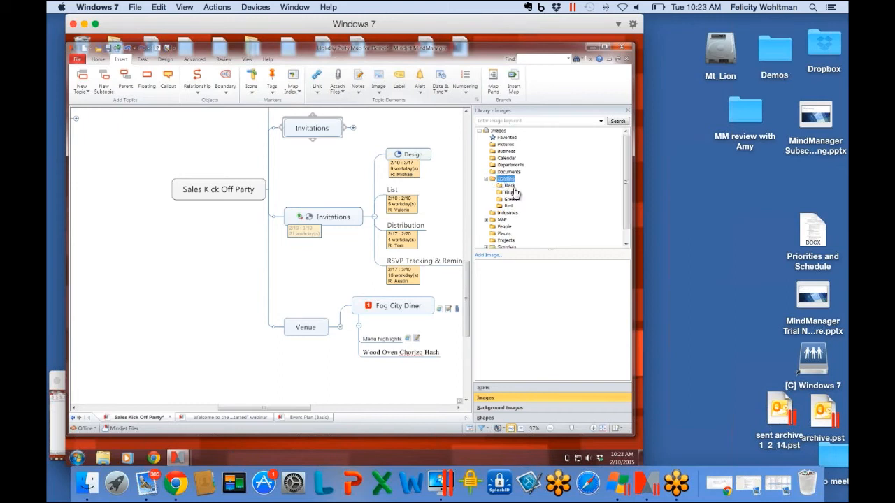
click(511, 186)
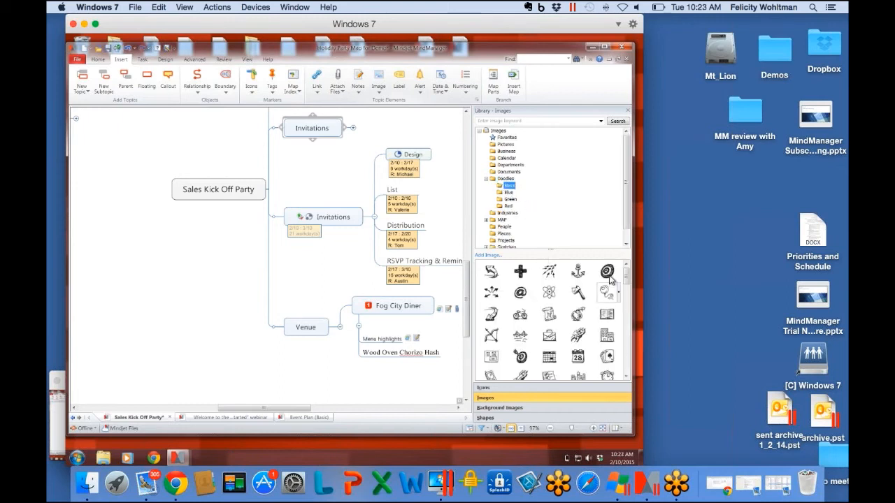
click(608, 272)
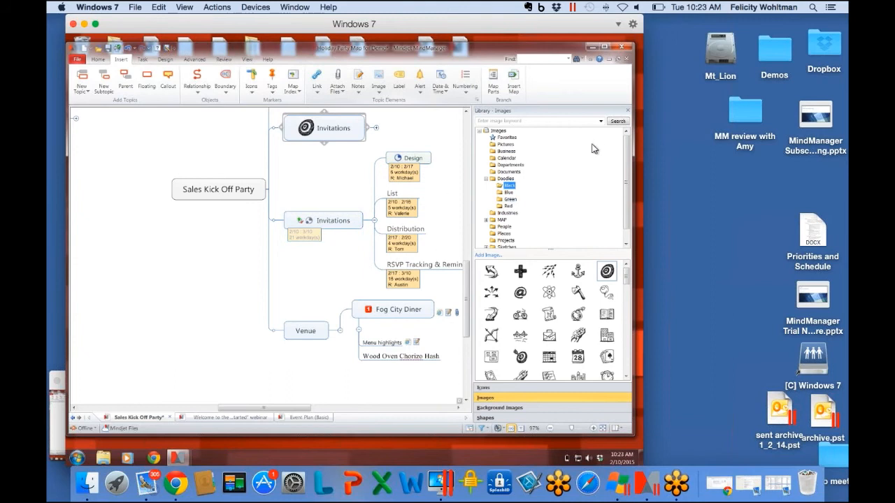
click(628, 112)
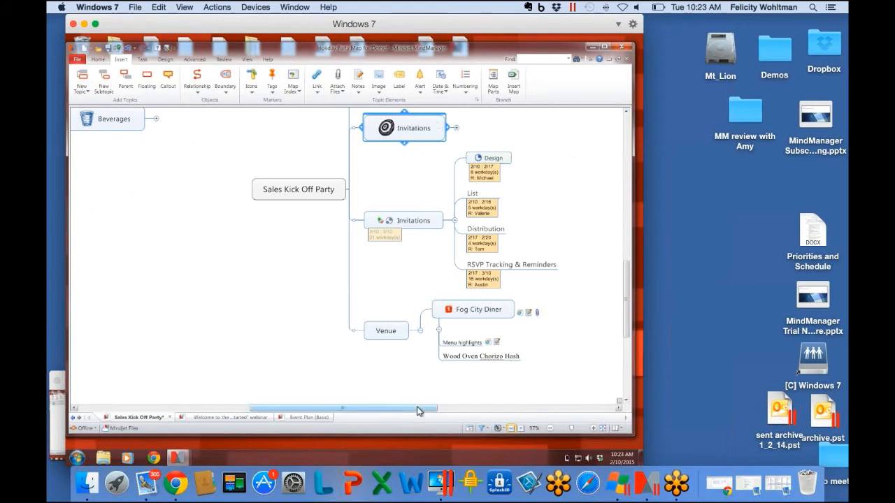
- With the task information displayed, assign Priority 2 and 25% progress to the Venue topic
drag(417, 411, 436, 415)
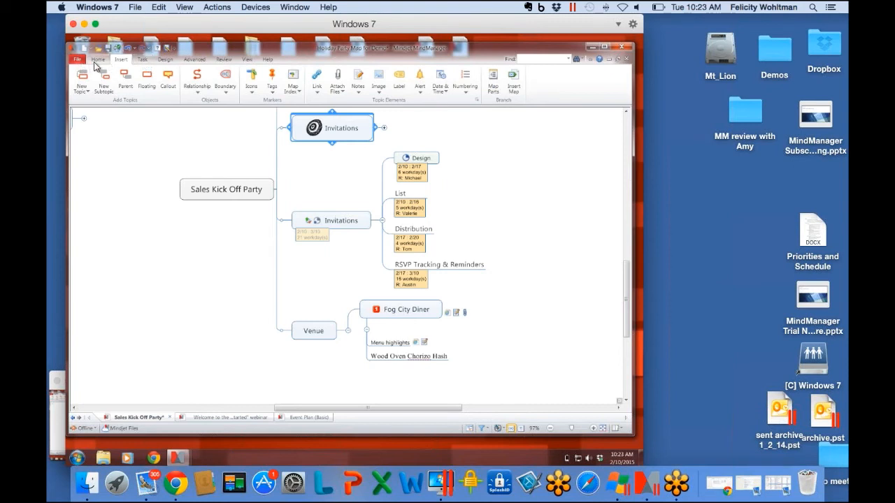
click(143, 61)
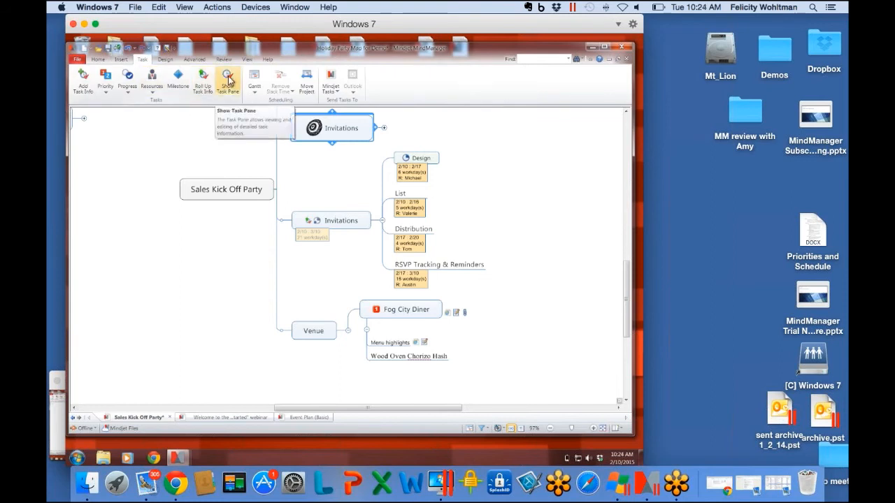
click(227, 82)
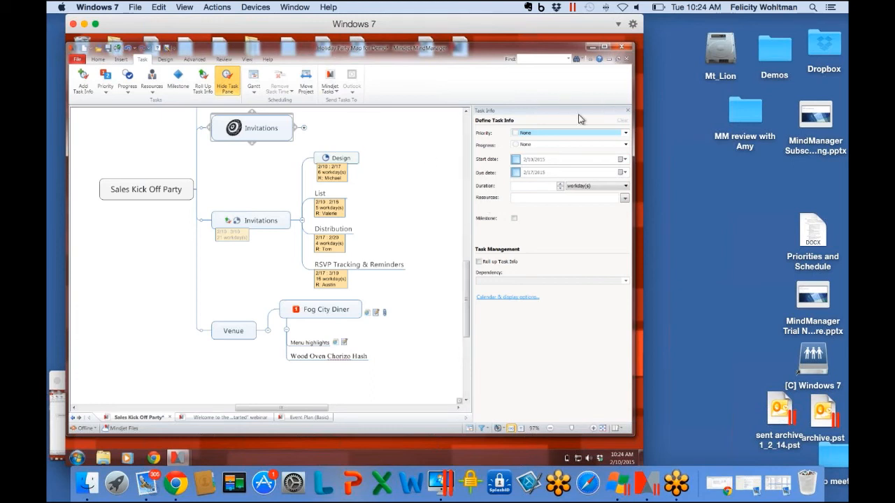
click(247, 327)
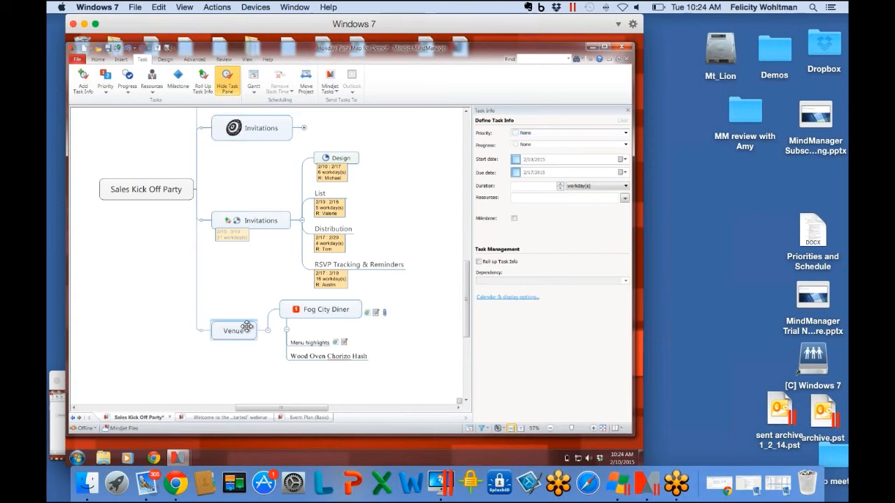
click(627, 135)
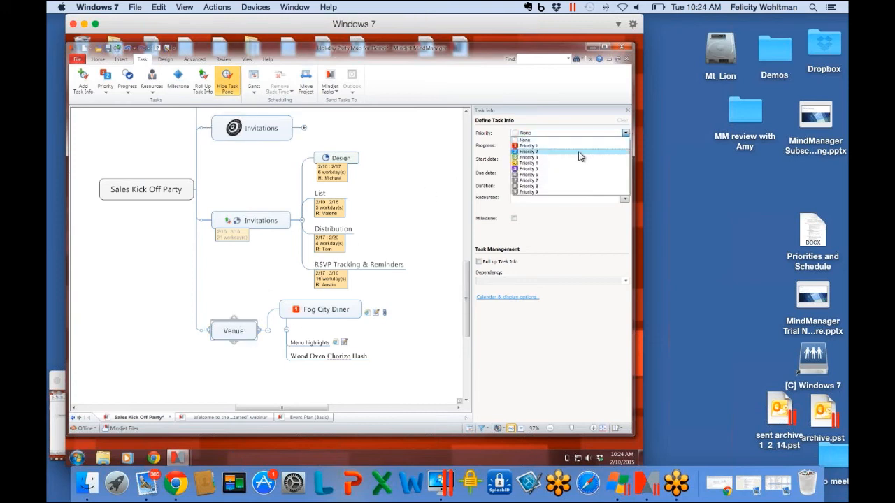
click(607, 151)
click(625, 145)
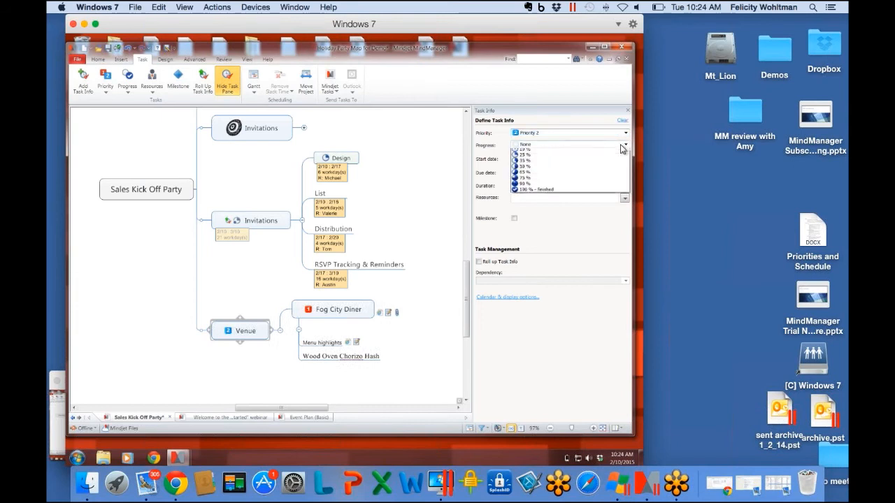
click(578, 170)
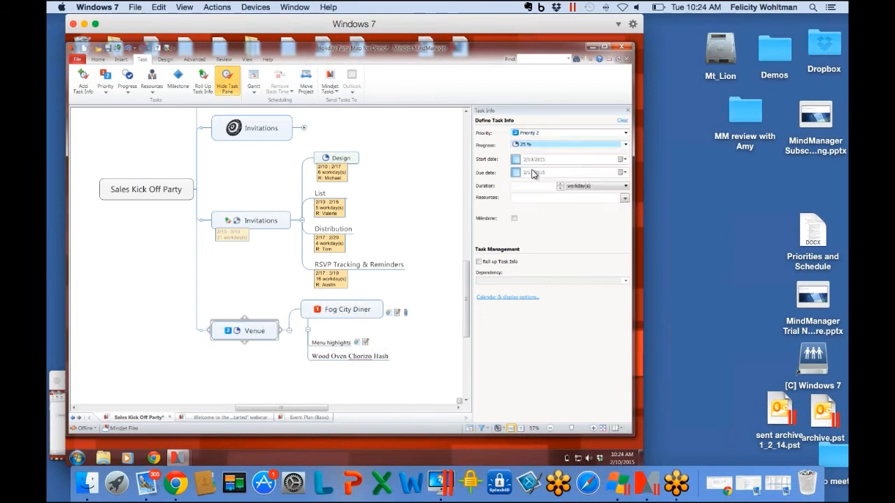
- Schedule the Venue topic from 2/12/2015 to 2/19/2015 and enter the responsible person's name as its resource
click(623, 159)
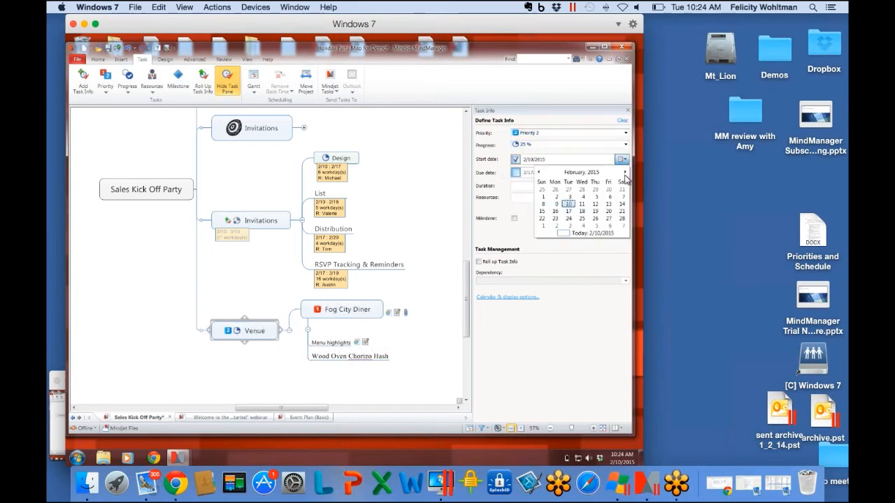
click(598, 203)
click(620, 173)
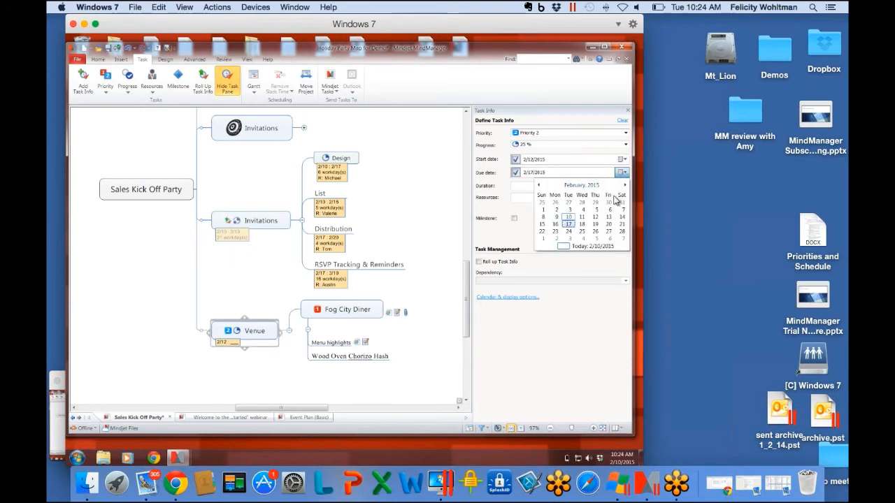
click(596, 225)
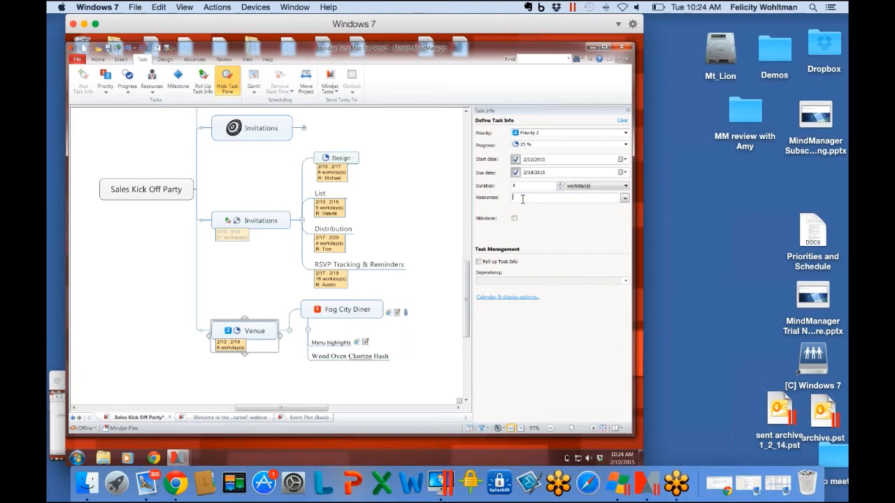
text(felicity)
- Select the lower Invitations topic, display the Gantt chart below the map, and hide the task information
click(263, 220)
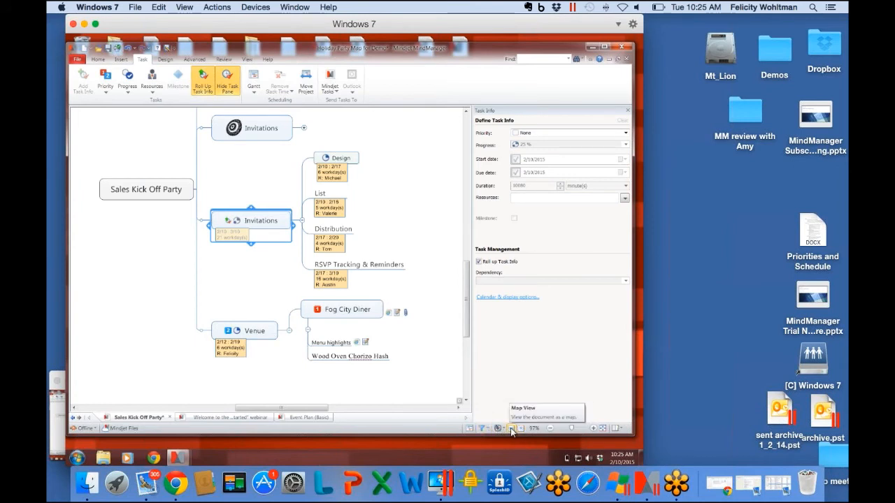
click(470, 428)
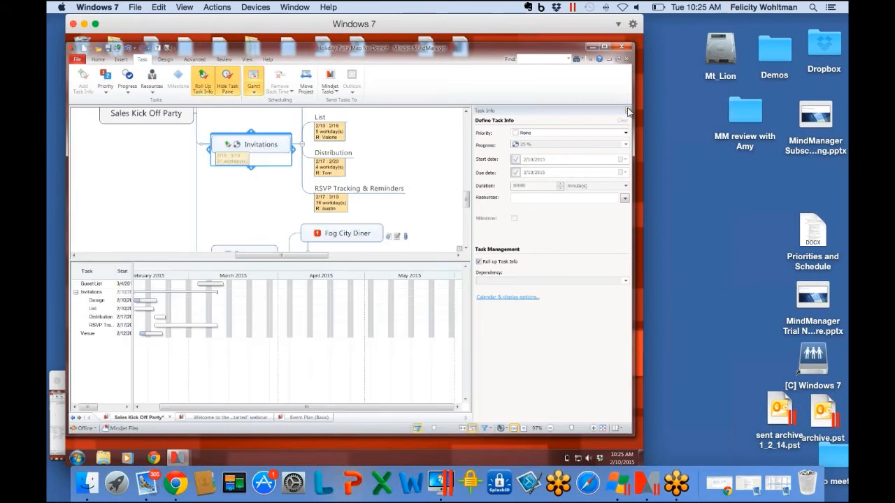
click(627, 111)
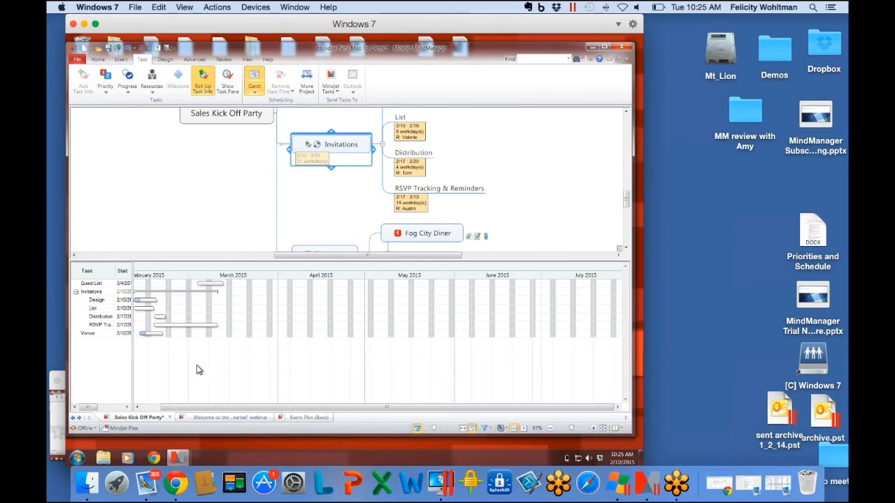
- In the Gantt chart, extend RSVP Tracking & Reminders to end on 3/20 and move Design to 2/16 through 2/23
click(192, 328)
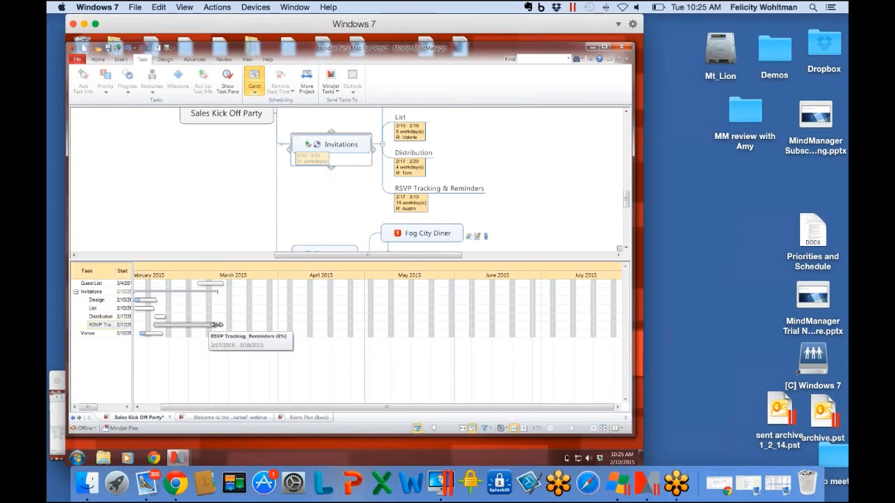
drag(216, 325, 246, 325)
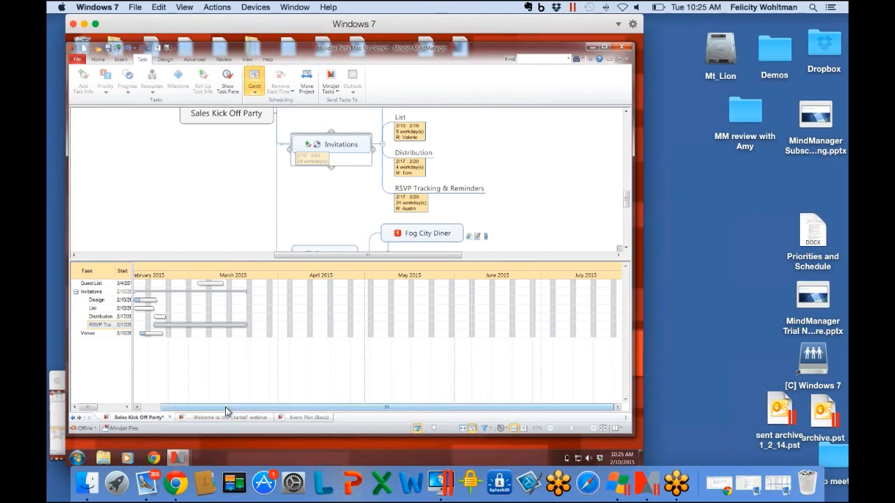
drag(226, 407, 210, 408)
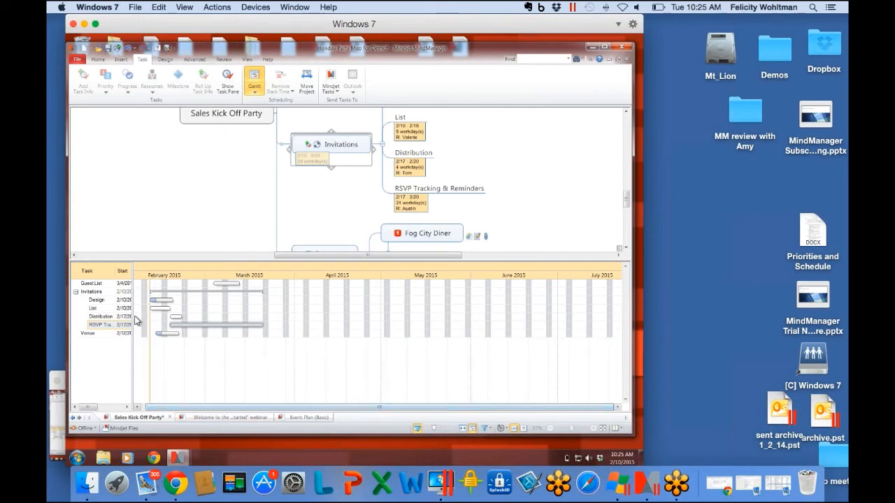
click(172, 301)
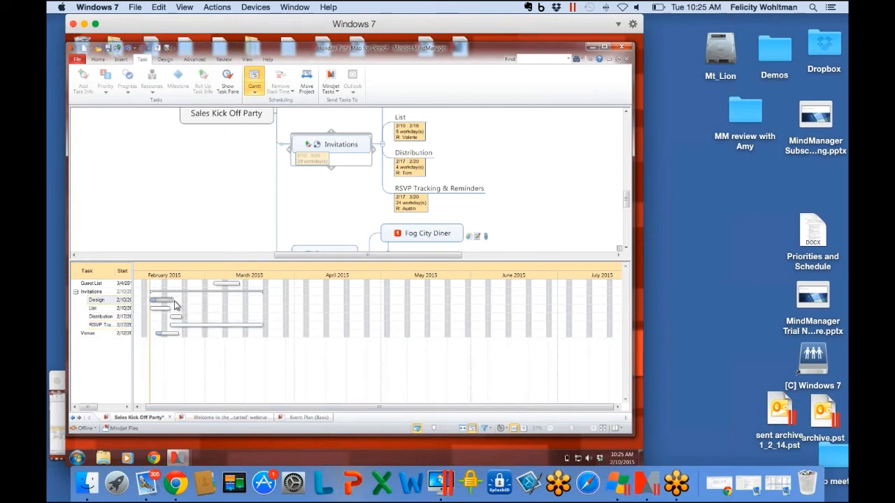
click(183, 302)
drag(173, 302, 191, 302)
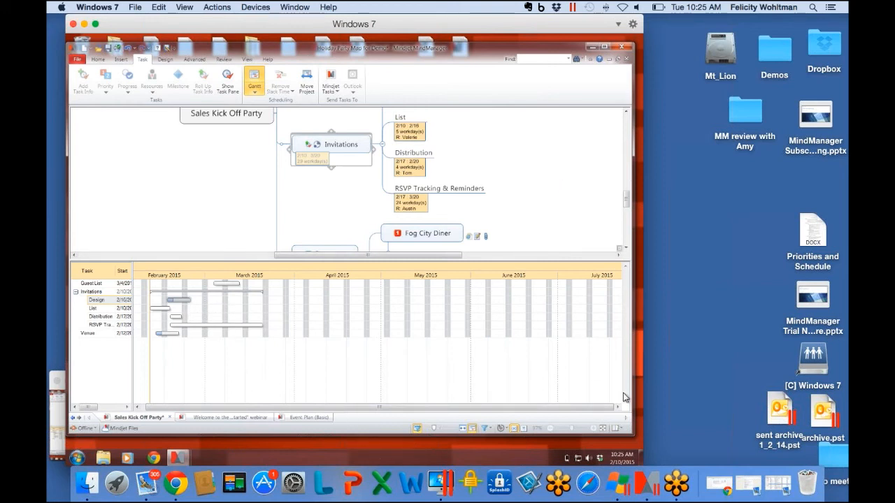
- Show the task information again and close the Gantt chart to return to the full map
click(618, 430)
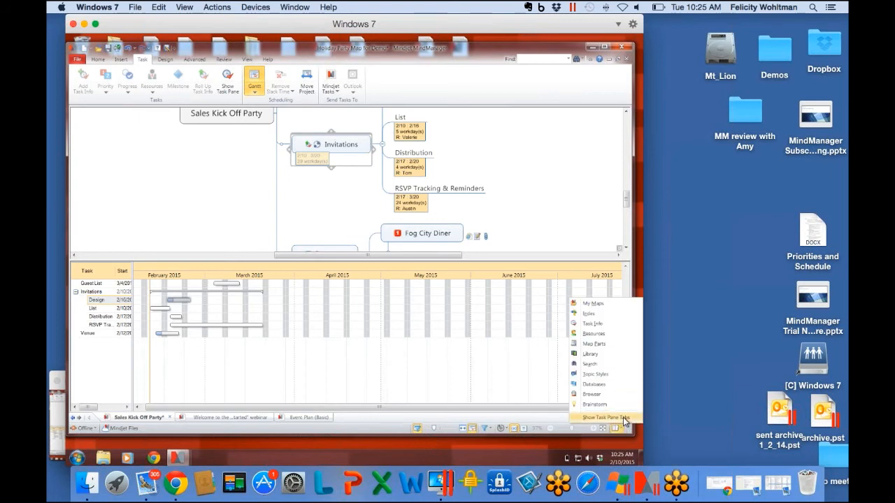
click(516, 220)
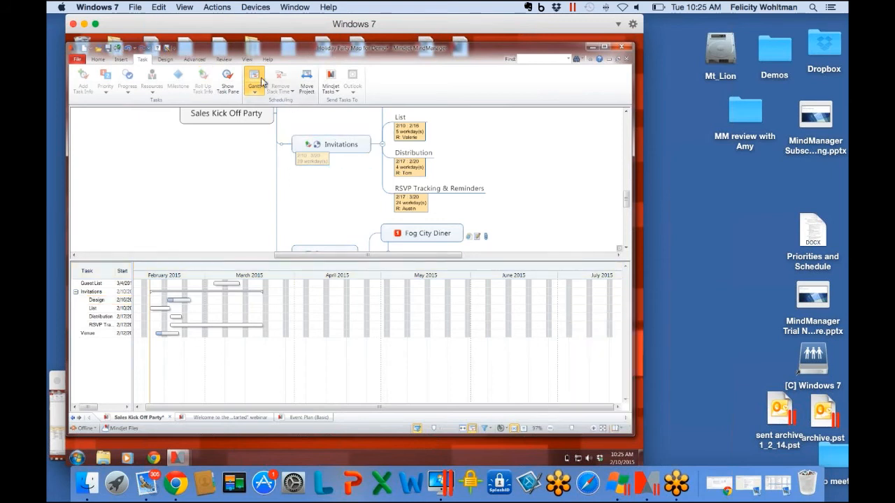
click(228, 83)
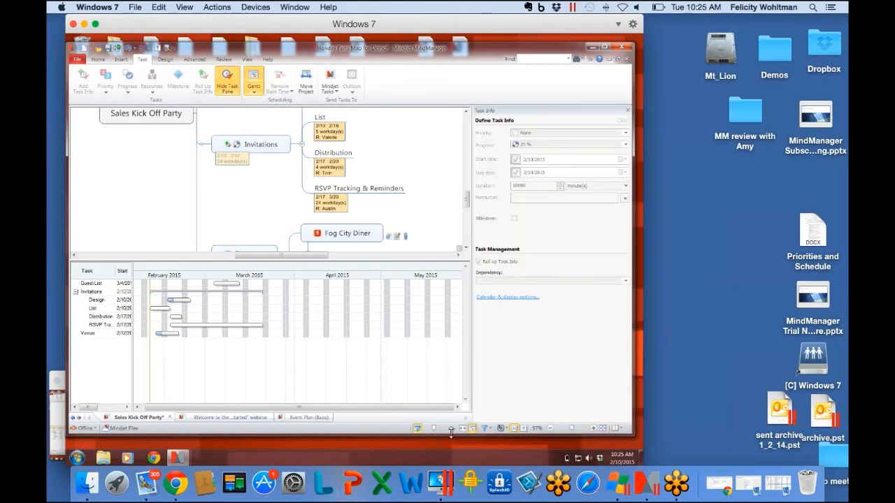
click(472, 428)
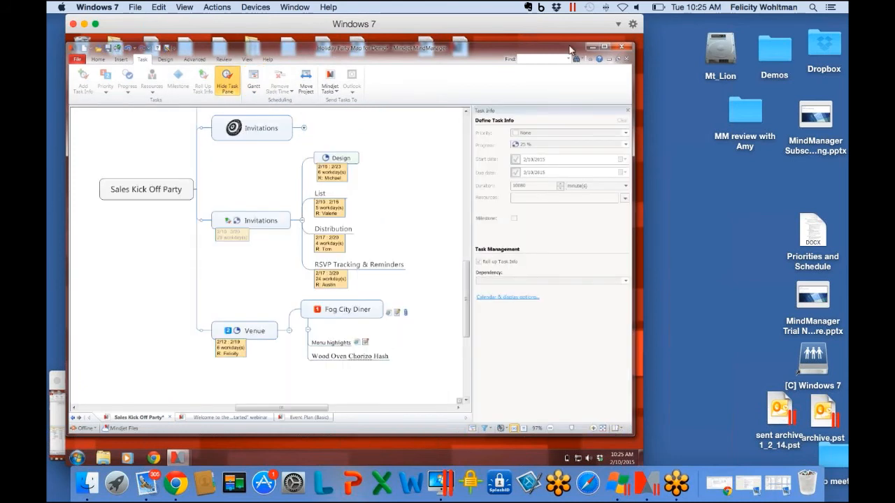
- Hide the task information pane and select the Design topic under the lower Invitations topic
click(628, 111)
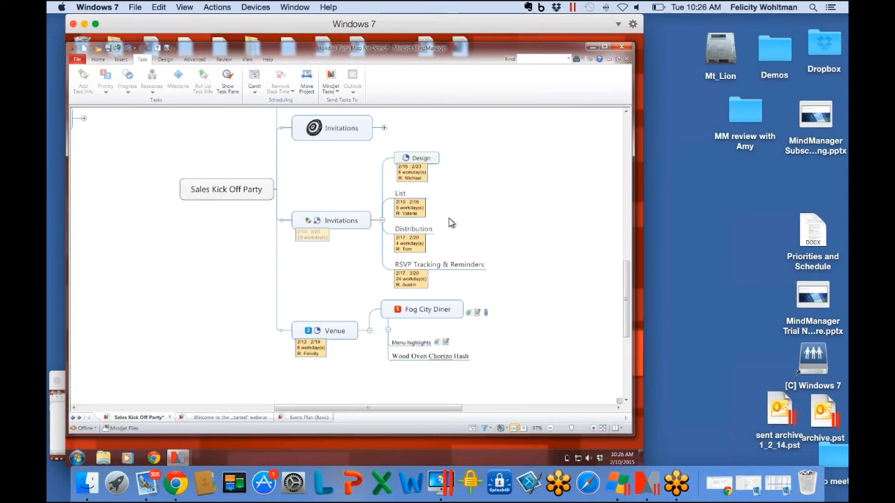
click(422, 151)
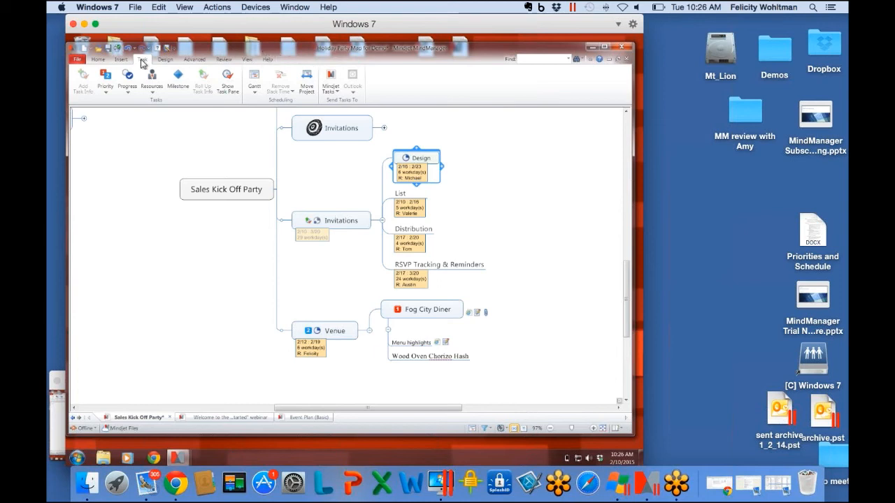
- Review the export formats offered for the map and return to the map view
click(77, 62)
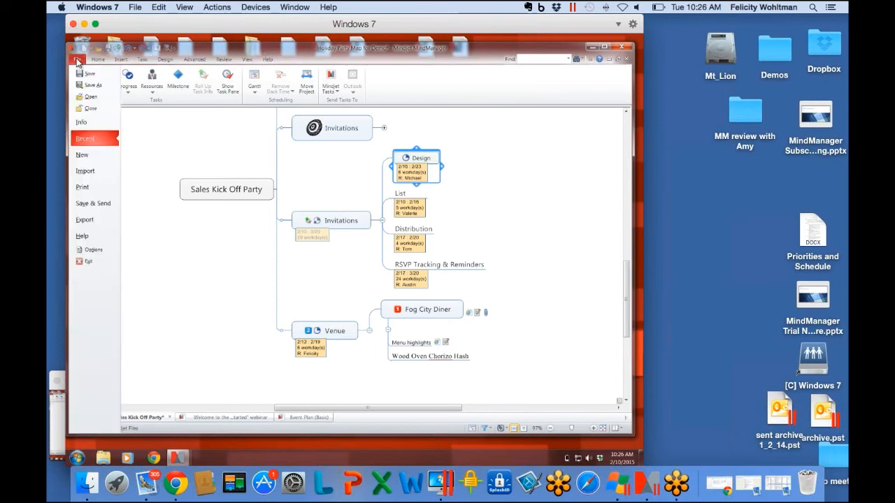
click(87, 221)
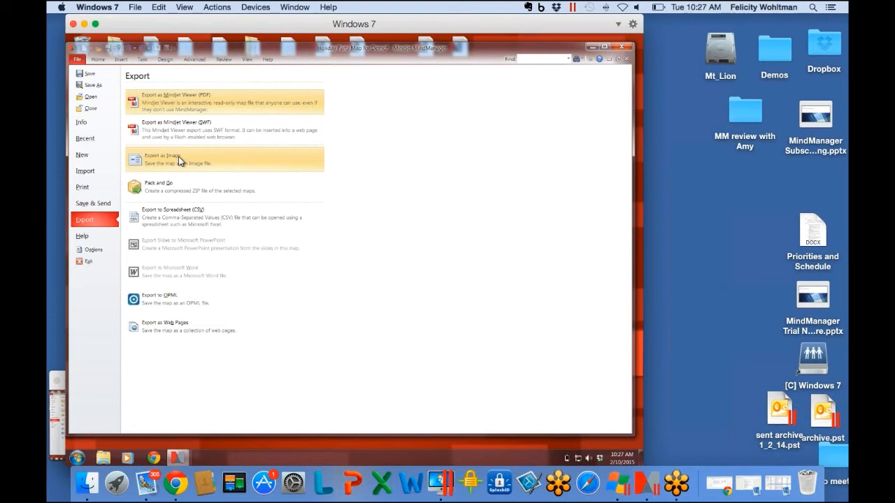
click(96, 60)
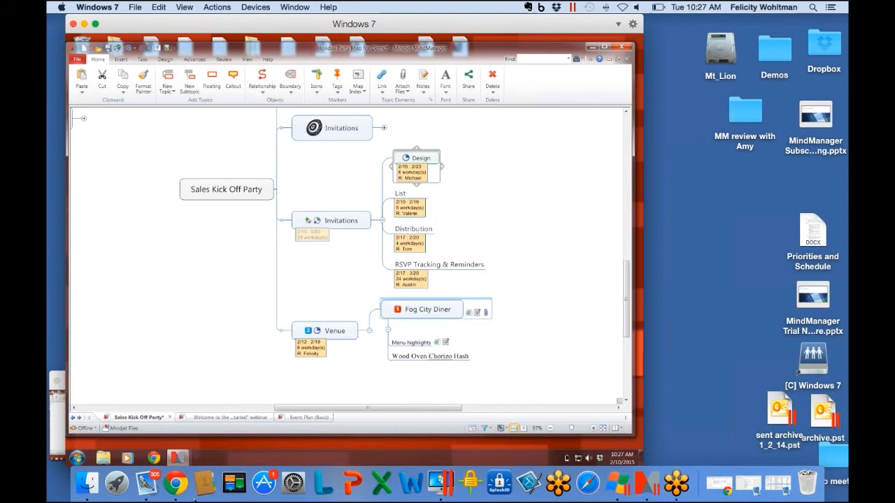
drag(307, 407, 333, 408)
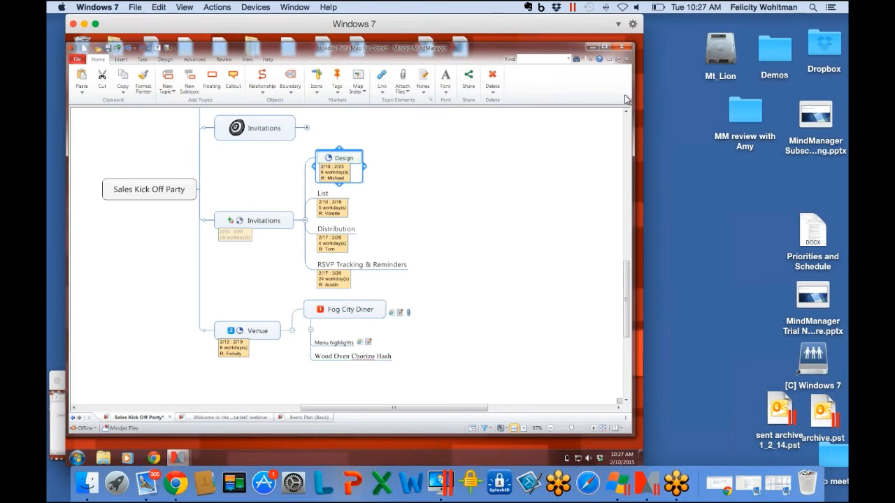
- Search the help for "Outlook", view the Work with Microsoft Outlook article, and close the help window
click(600, 61)
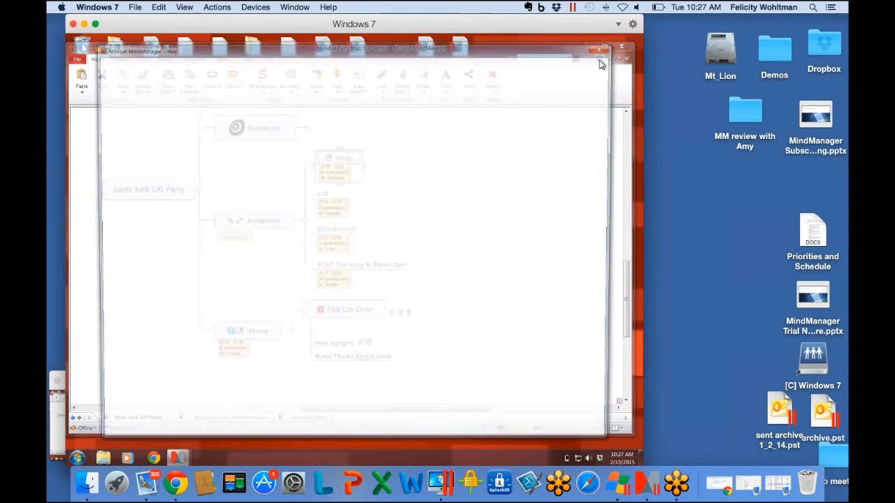
click(119, 90)
text(Ov)
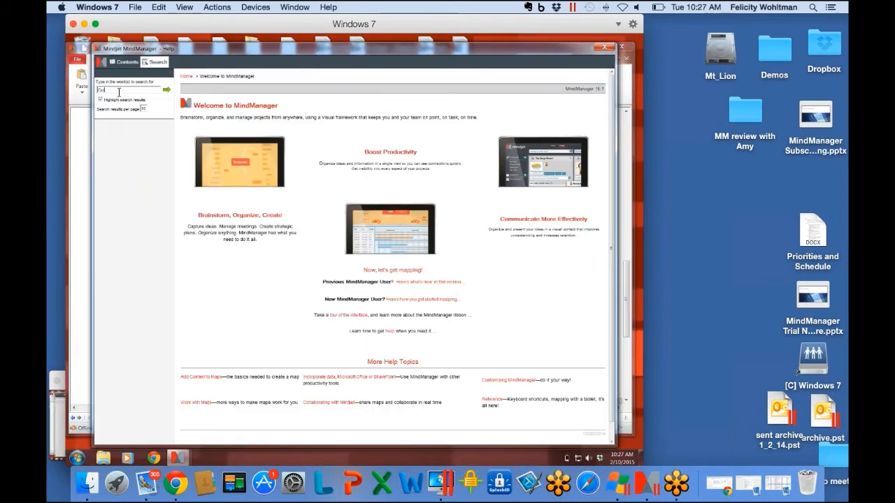
text(tlook)
key(Return)
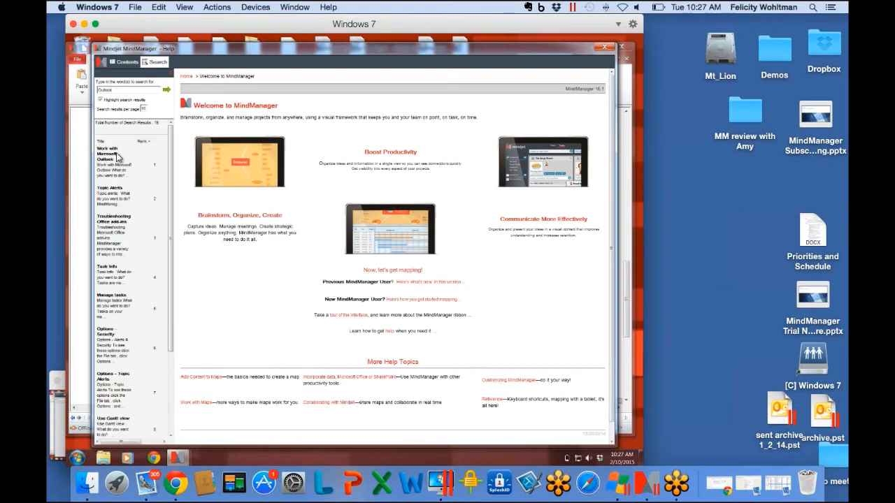
click(111, 156)
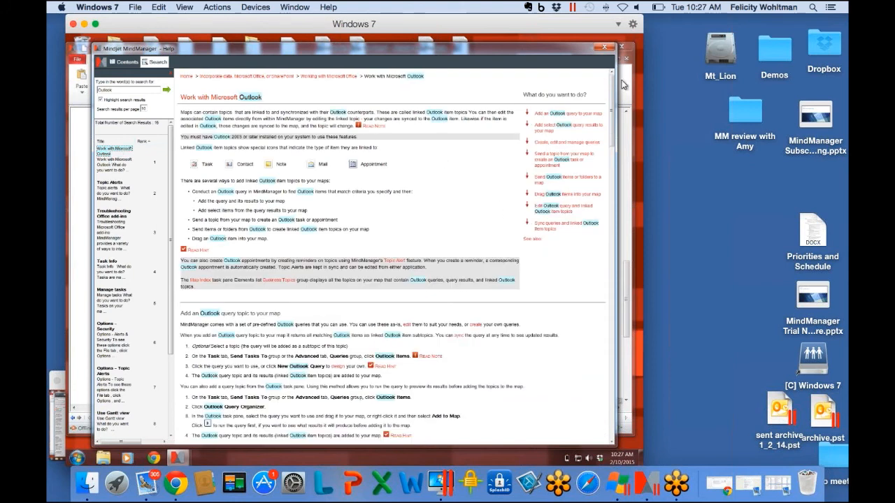
click(606, 49)
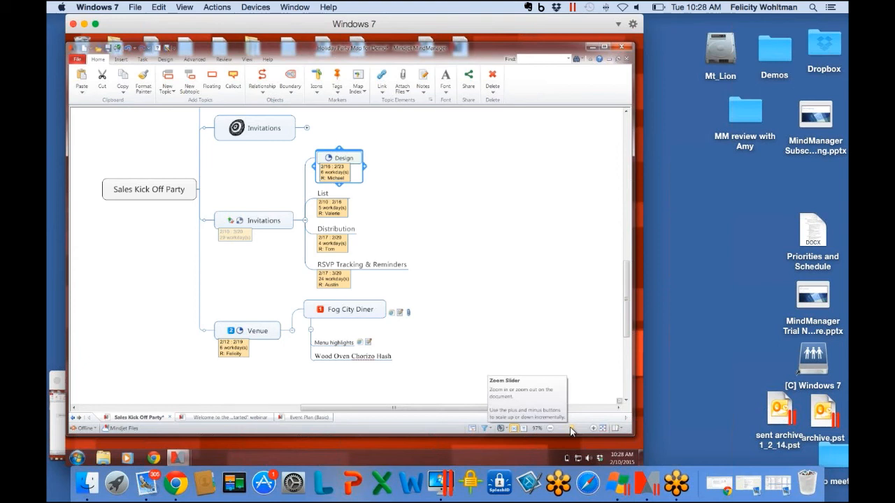
- Zoom the map out slightly and collapse the subtopics of the lower Invitations topic and the Venue topic
drag(572, 428, 573, 429)
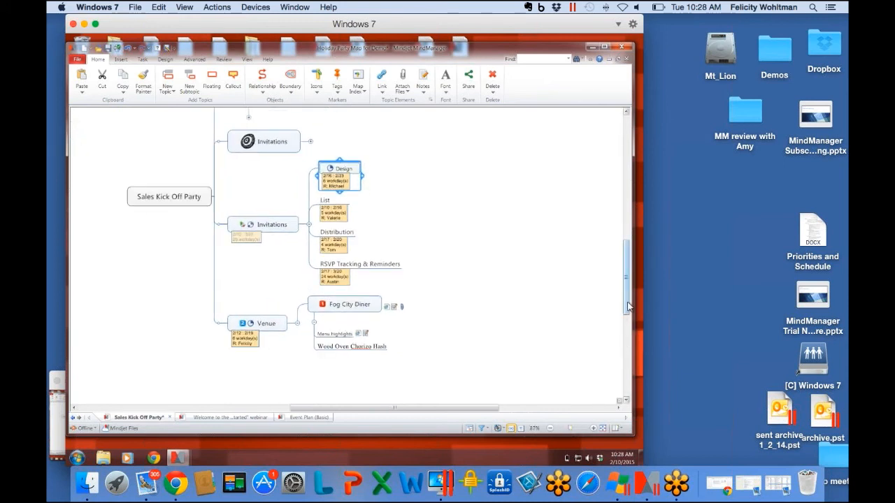
drag(627, 300, 626, 274)
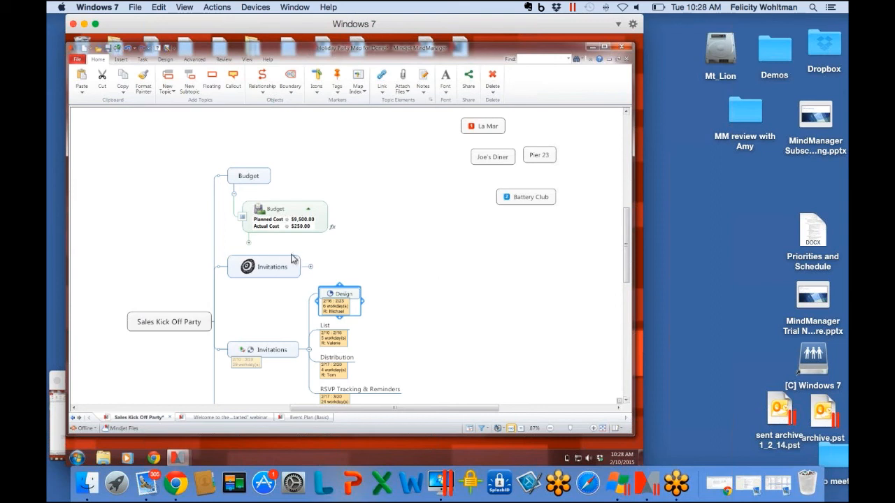
click(310, 350)
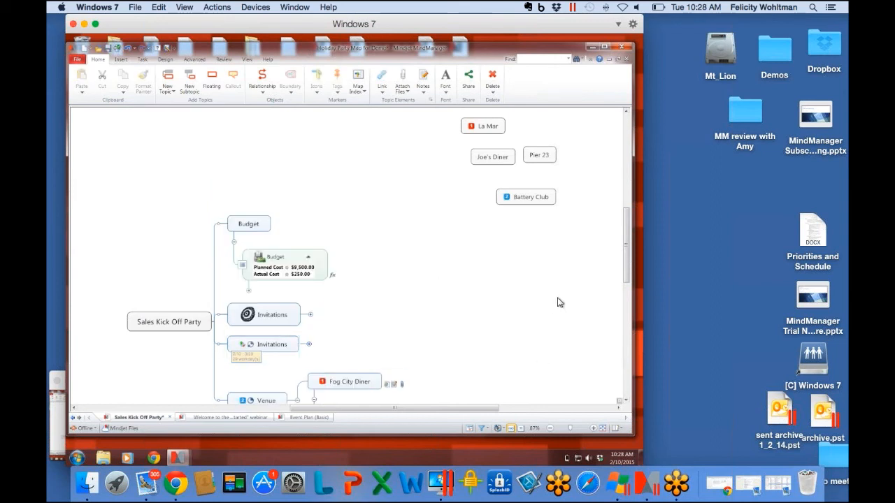
scroll(628, 266, down, 3)
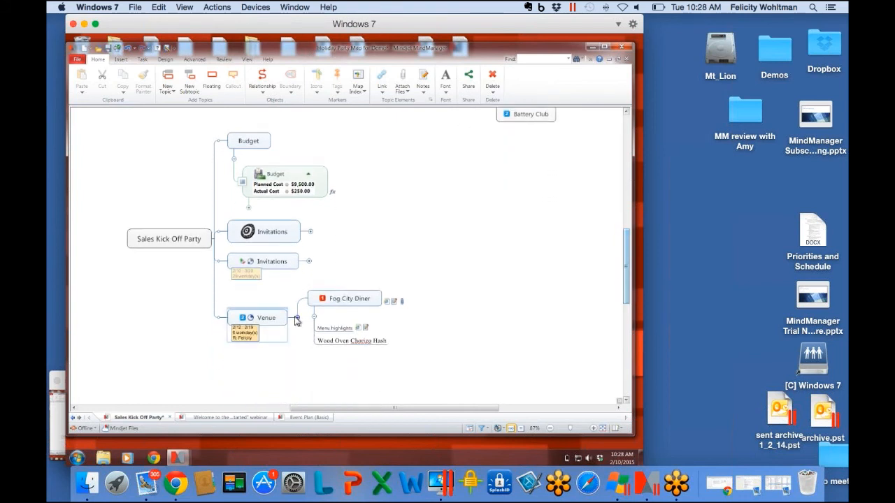
click(298, 316)
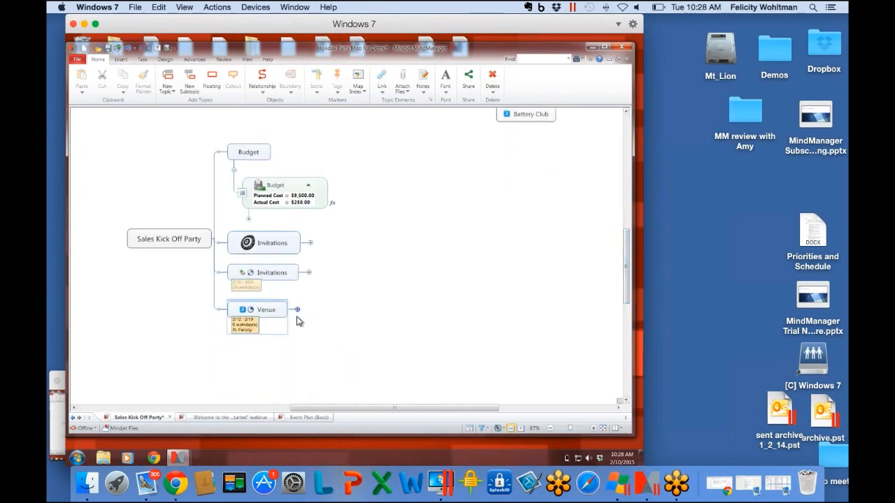
- Expand the nested Budget topic to show its cost items, and collapse the whole main Budget branch
click(249, 220)
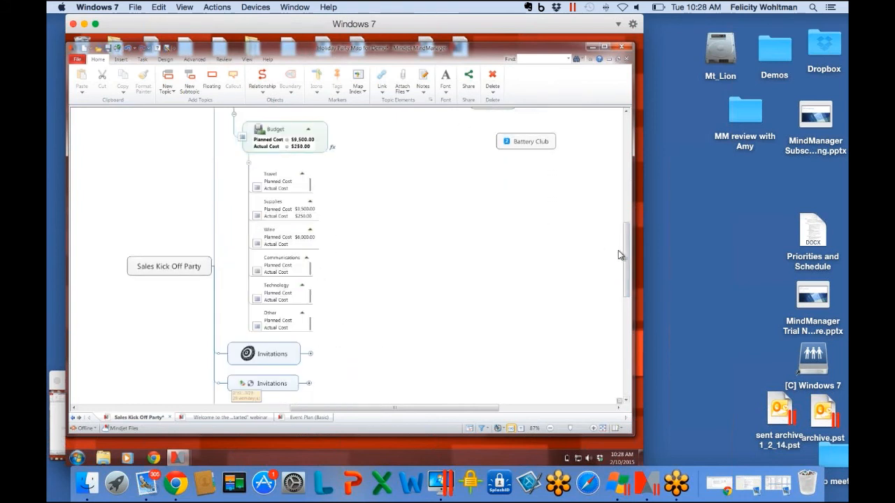
drag(625, 255, 625, 250)
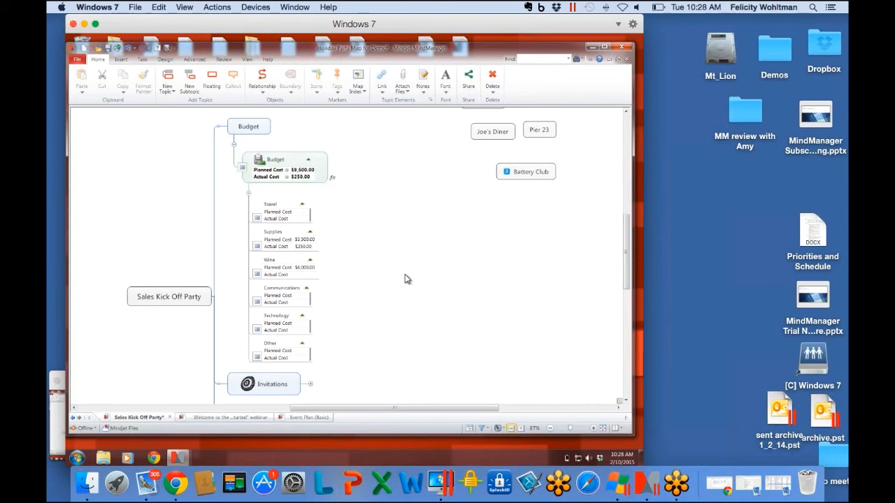
click(234, 146)
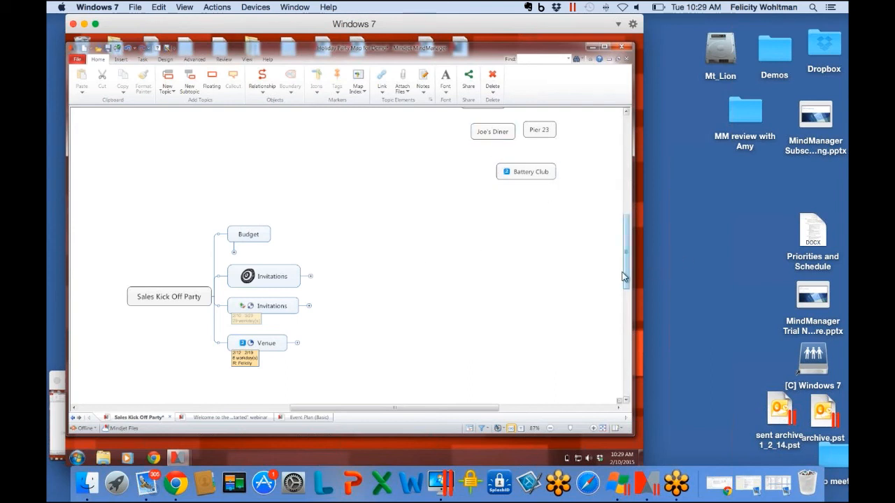
mouse_move(622, 275)
mouse_down()
mouse_move(626, 266)
mouse_move(626, 281)
mouse_up()
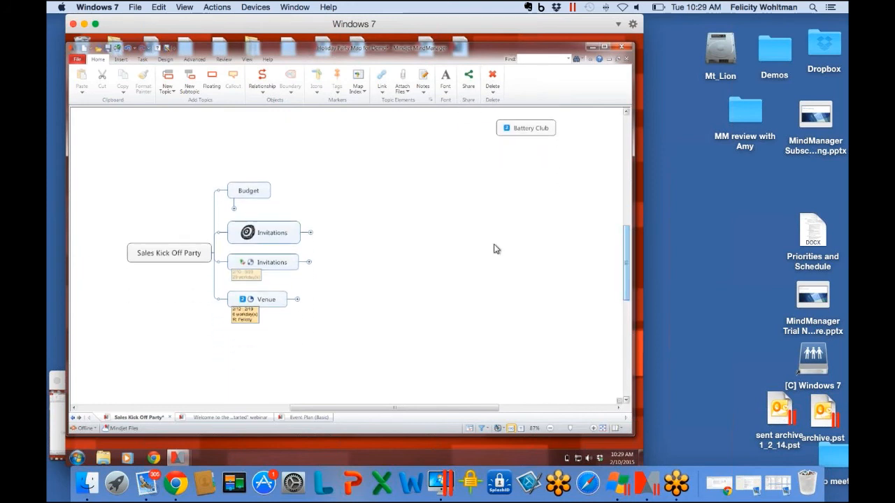
- Expand each of the two Invitations topics to view its subtopics and collapse it again
click(312, 234)
click(311, 235)
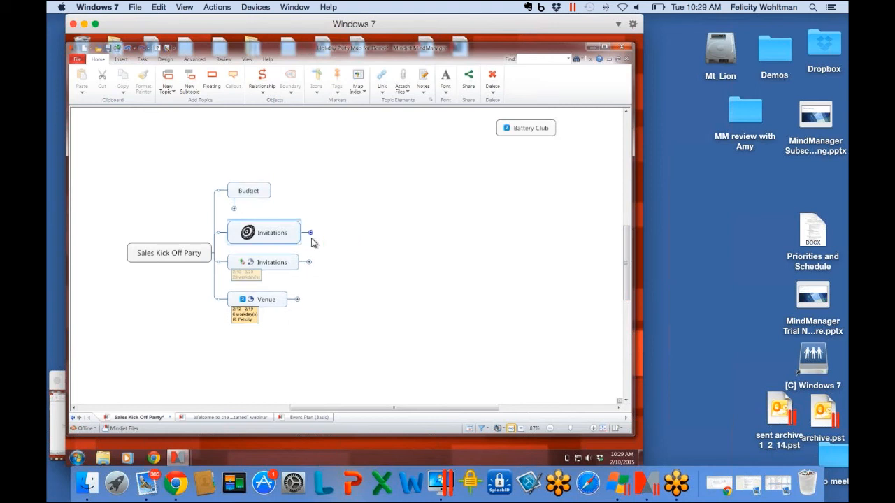
click(309, 265)
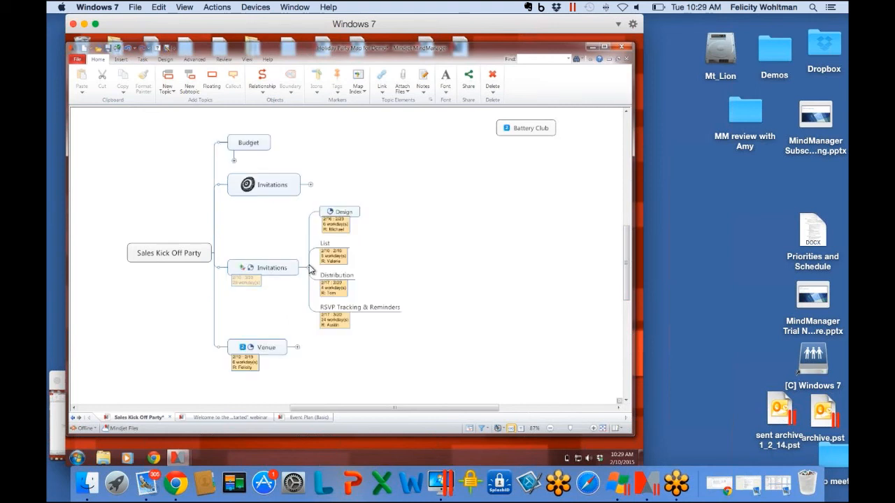
click(309, 268)
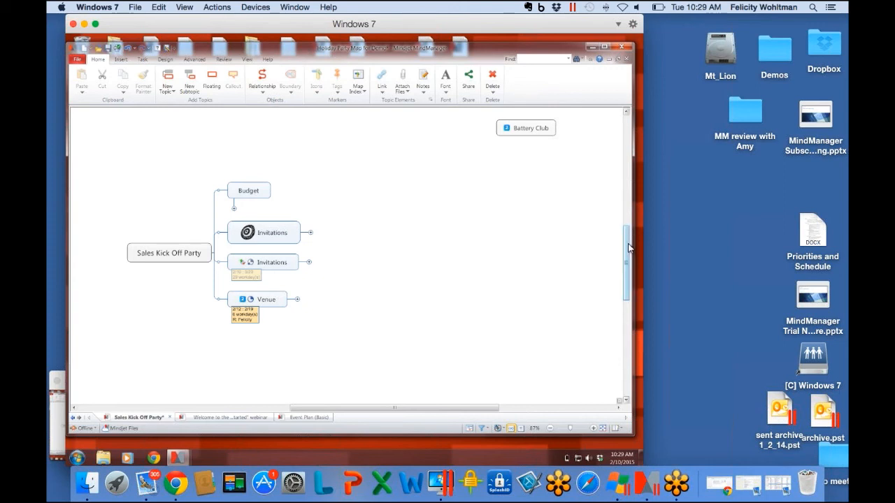
scroll(627, 247, down, 1)
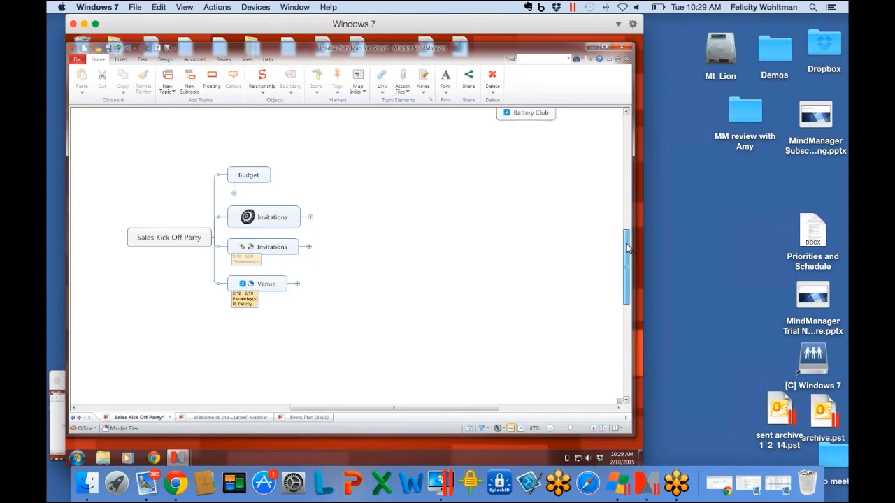
scroll(627, 248, down, 1)
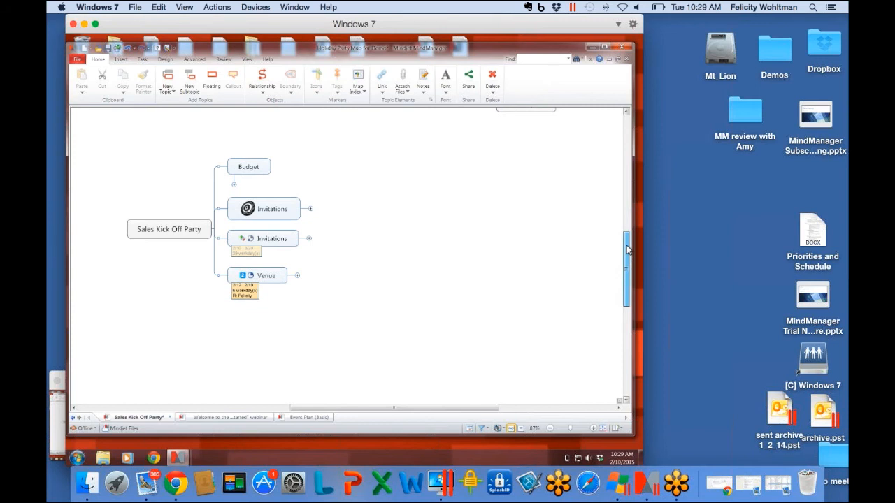
scroll(628, 247, down, 1)
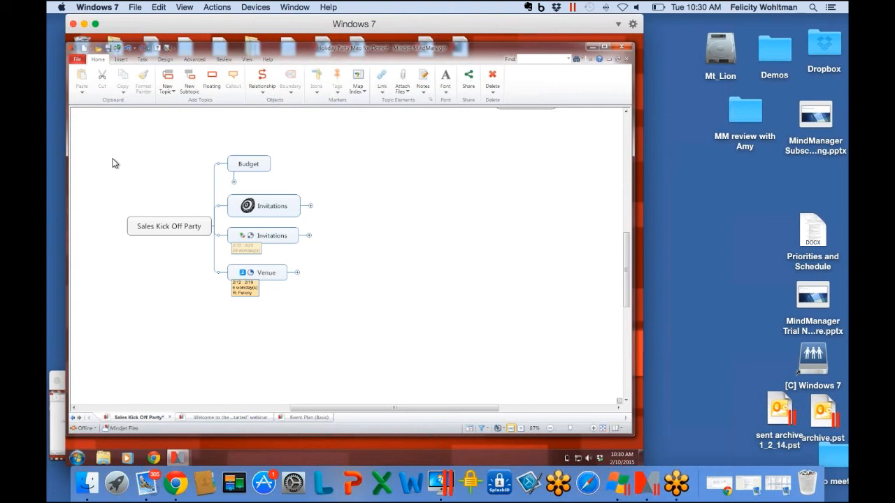
- Browse the Problem Solving, Project Management and Strategic Planning templates for new maps, and return to the Sales Kick Off Party map
click(99, 53)
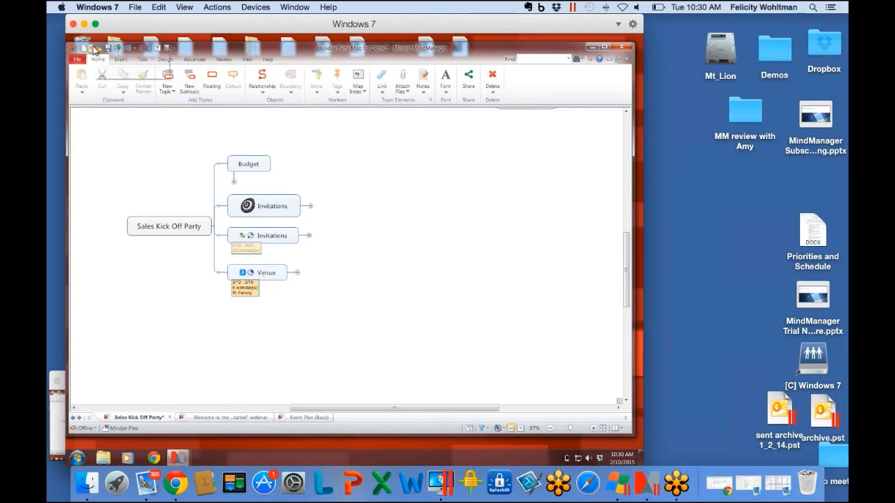
click(113, 97)
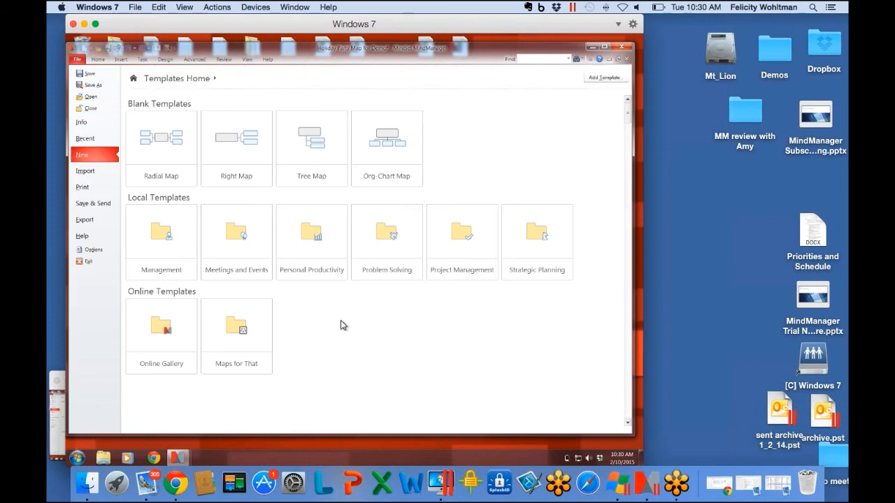
click(388, 241)
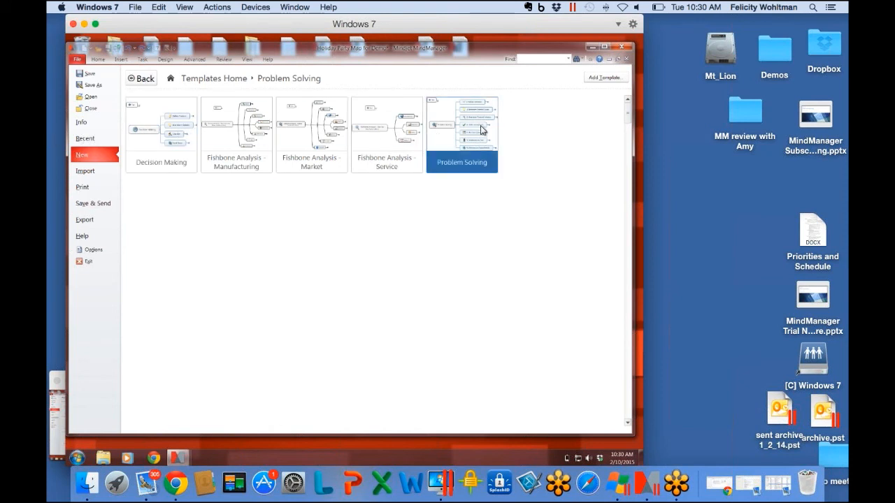
click(141, 78)
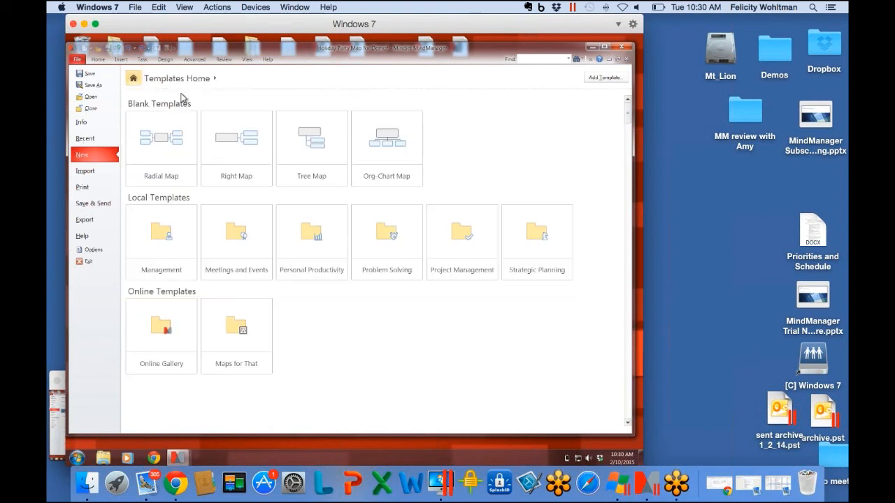
click(451, 225)
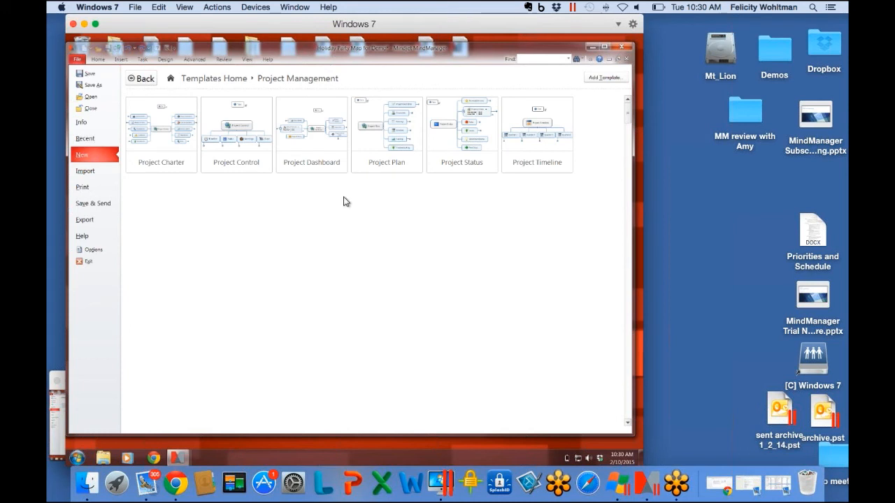
click(143, 79)
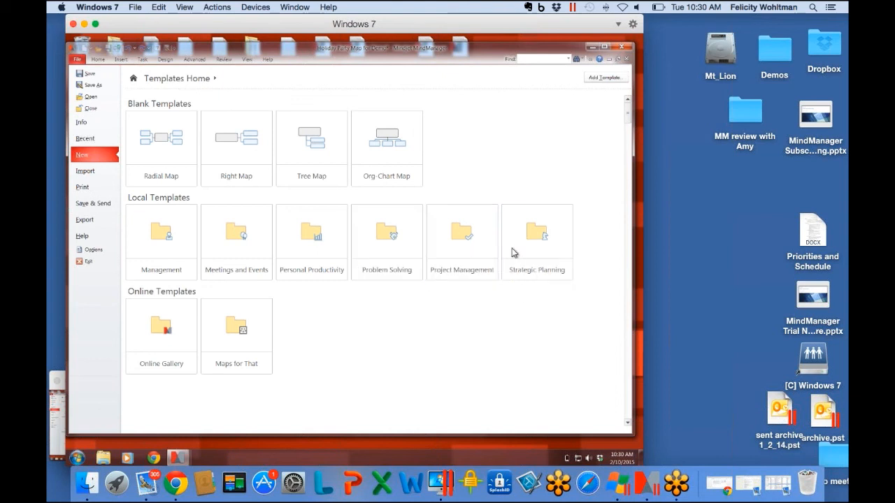
click(537, 237)
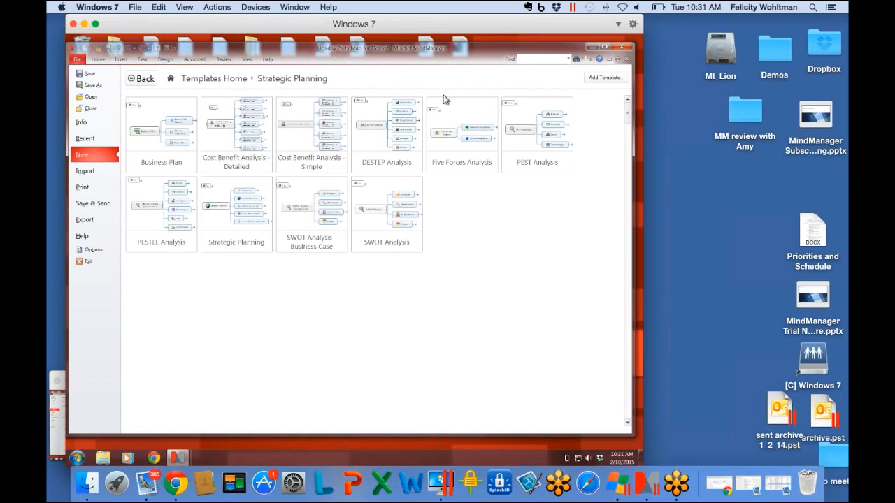
click(144, 79)
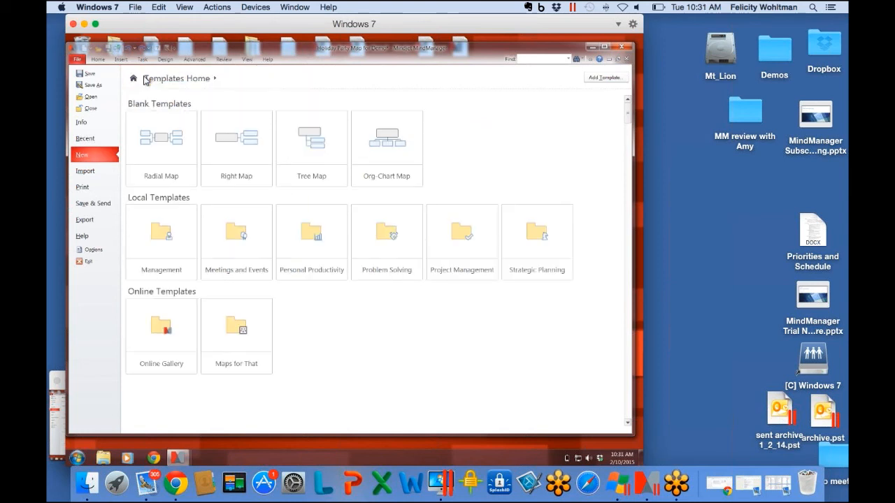
click(102, 60)
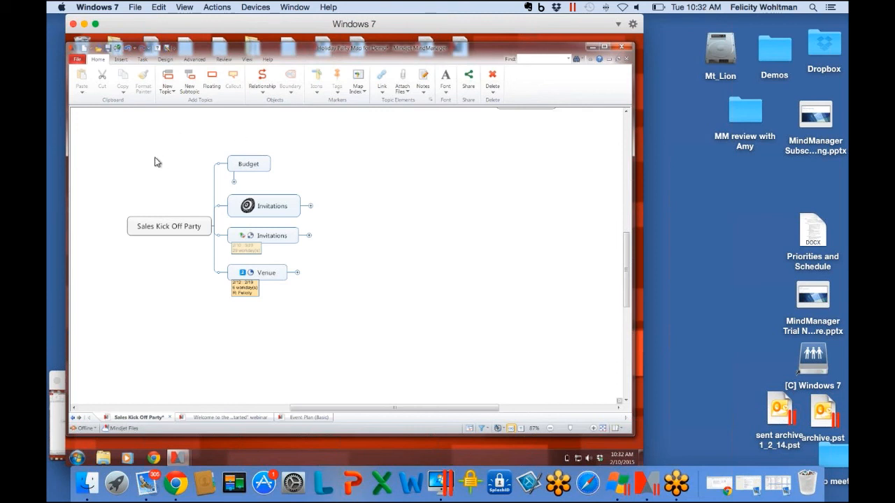
click(122, 60)
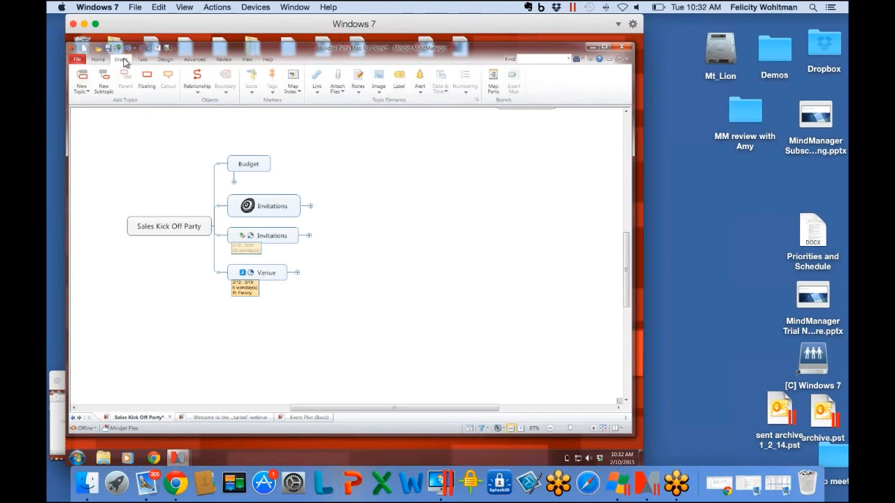
click(195, 60)
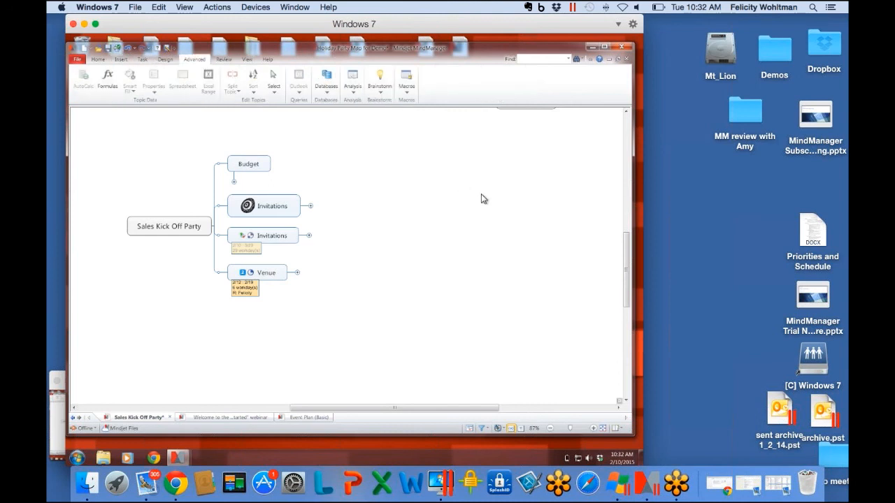
click(249, 60)
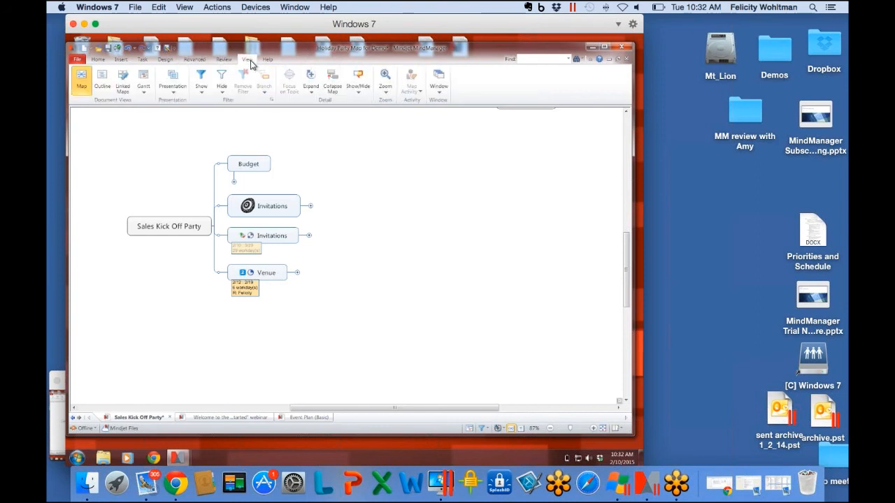
click(195, 60)
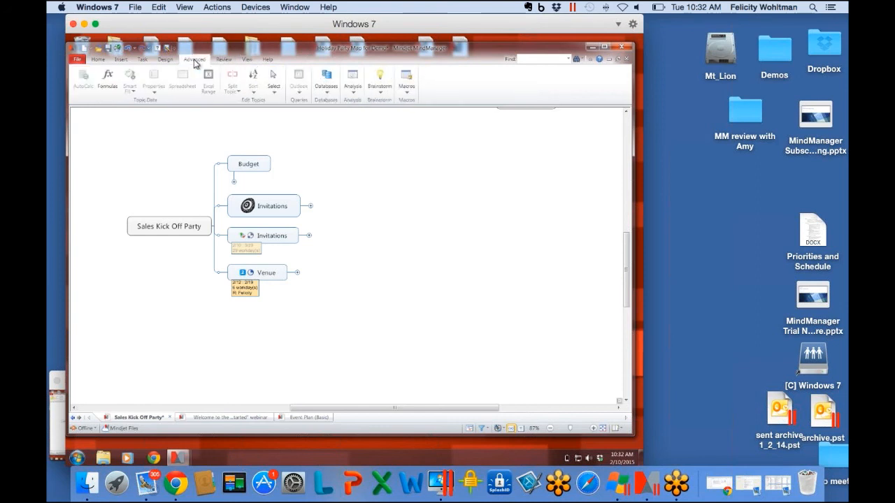
click(103, 58)
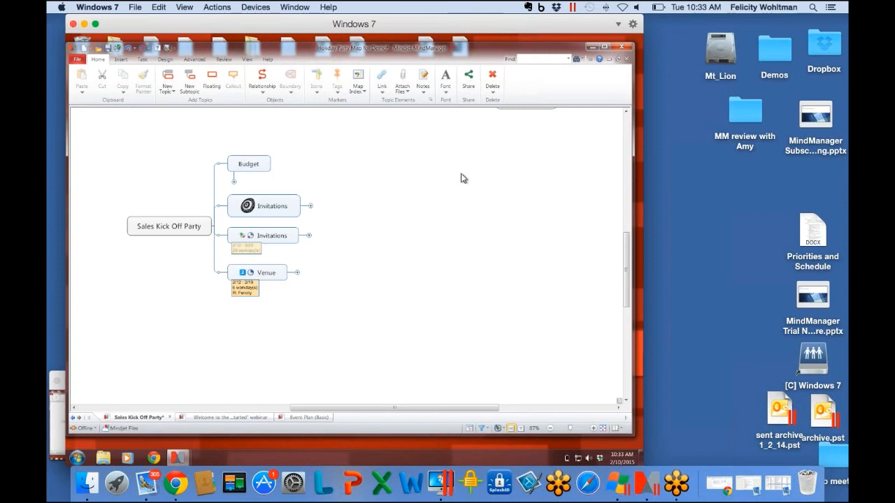
- Review the export formats offered for the map and return to the Sales Kick Off Party map
click(78, 61)
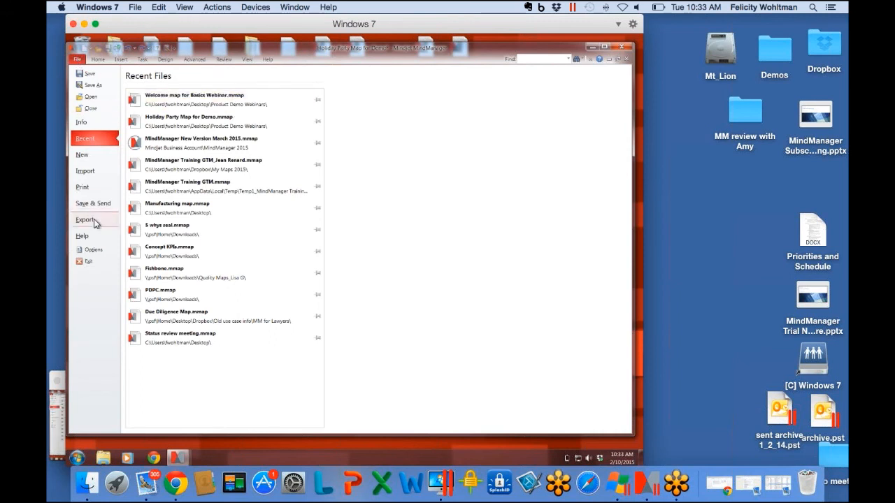
click(96, 221)
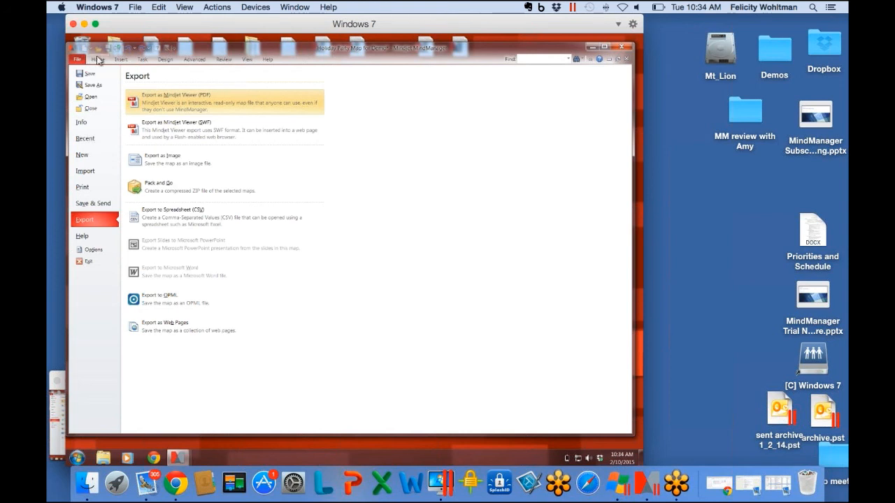
click(98, 59)
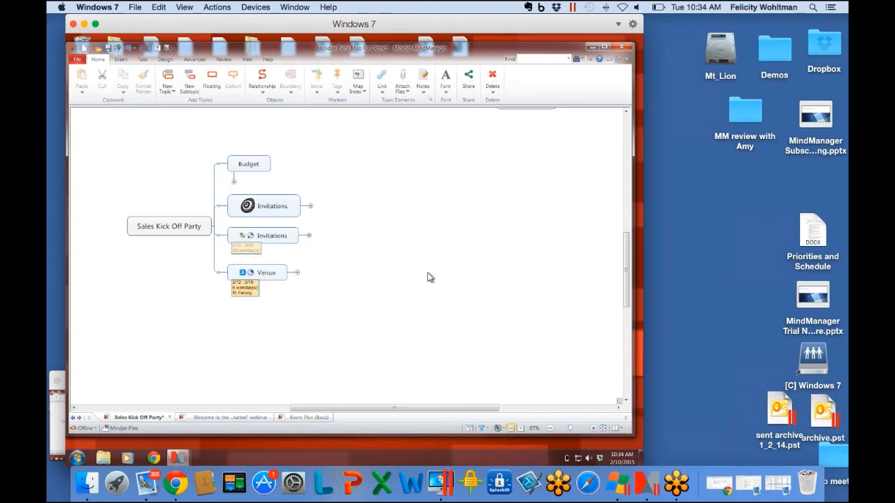
- Expand the lower Invitations topic and insert a relationship from its Design subtopic to its List subtopic
click(310, 238)
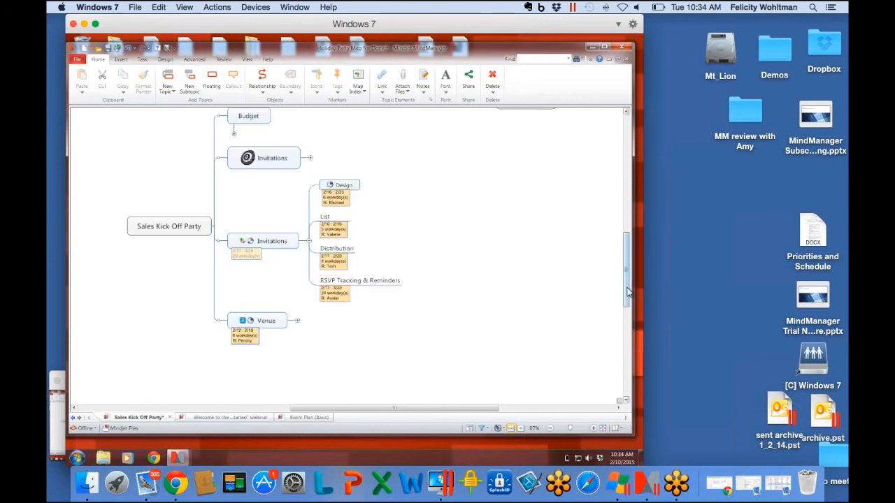
scroll(628, 292, up, 2)
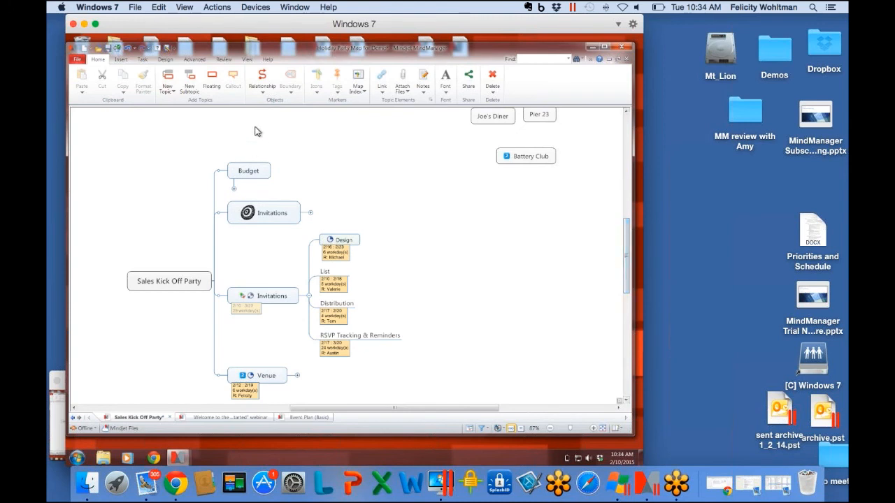
click(266, 89)
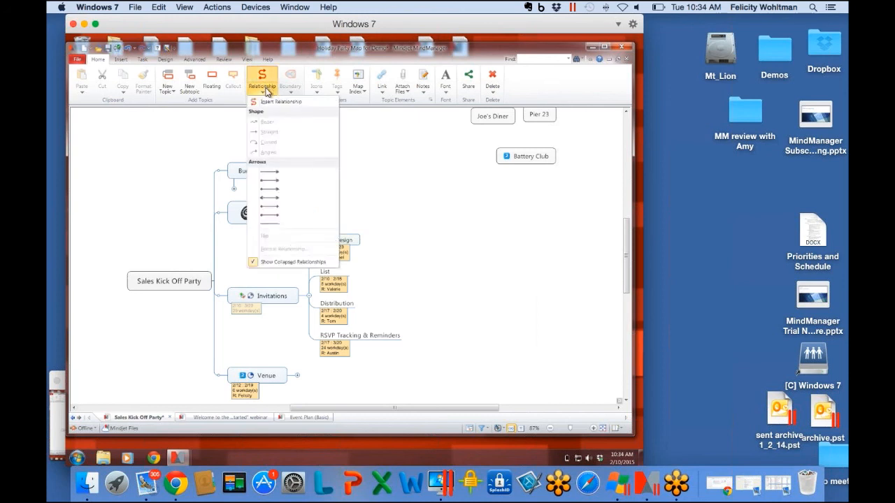
click(277, 105)
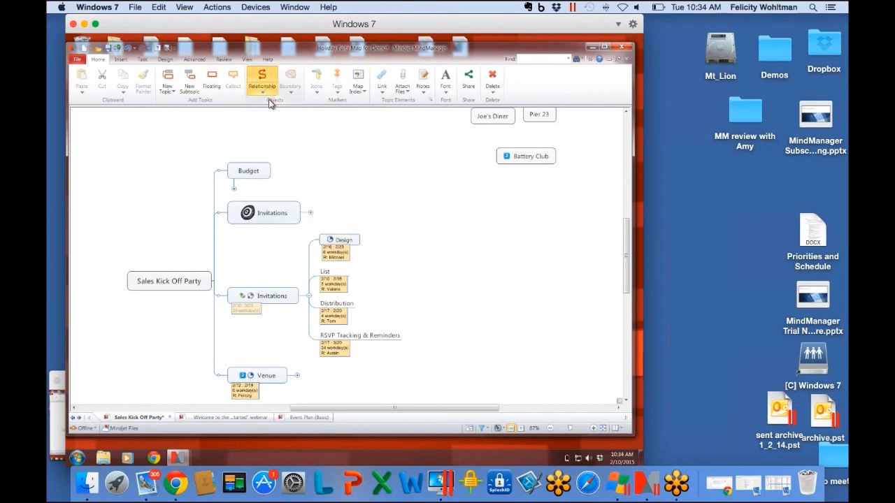
click(355, 241)
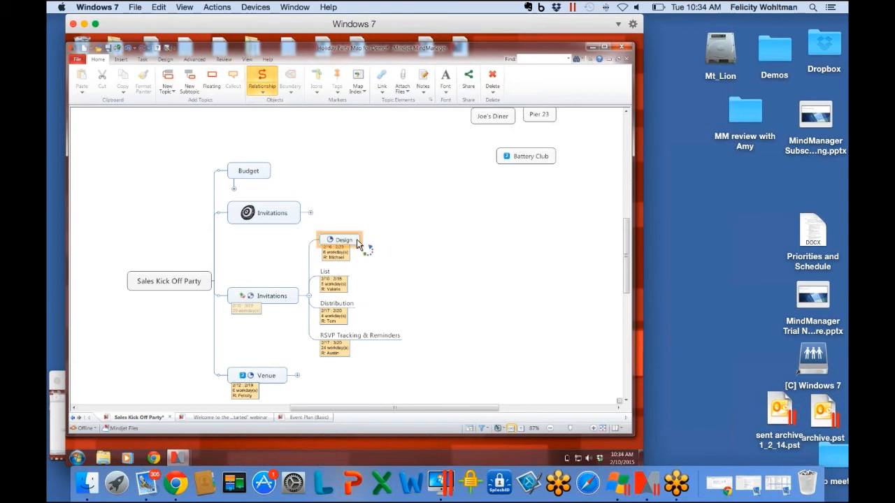
click(345, 291)
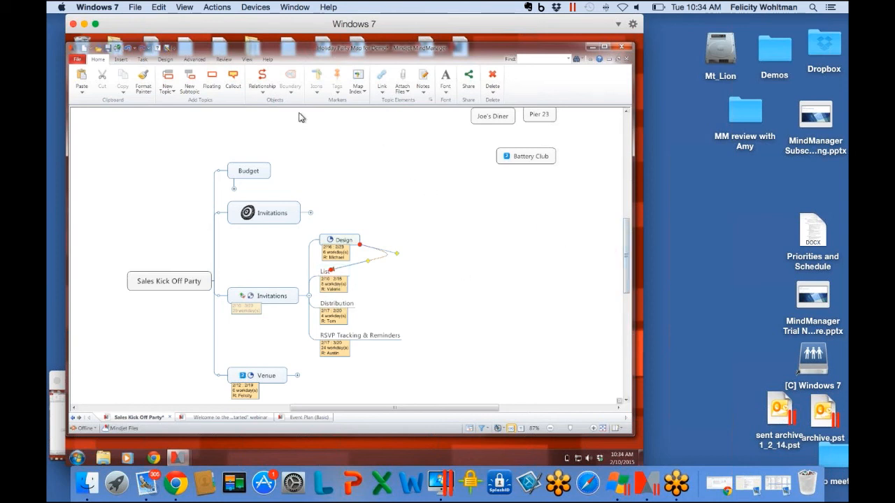
- Show the task information and set the dependency of the Design-to-List relationship to Finish to Start
click(142, 60)
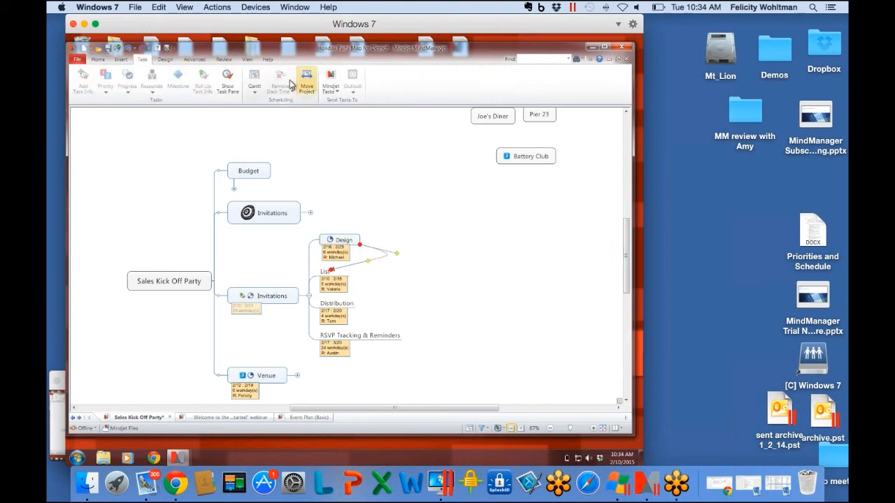
click(227, 80)
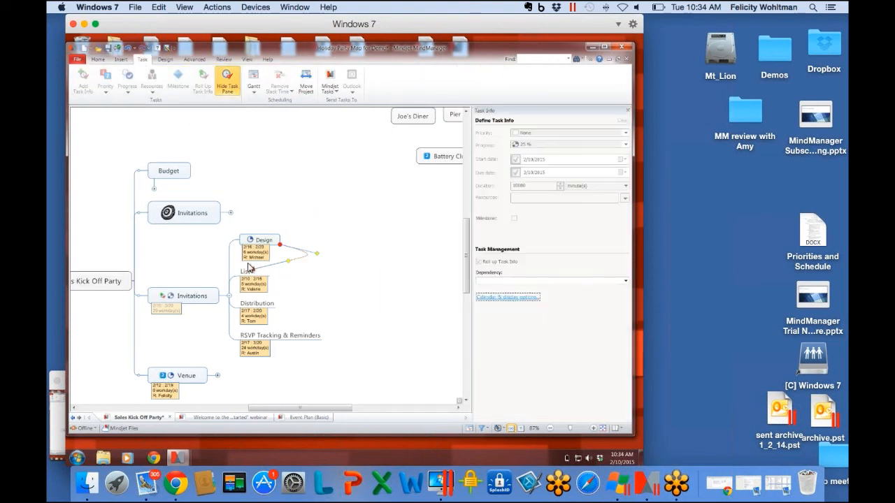
click(295, 261)
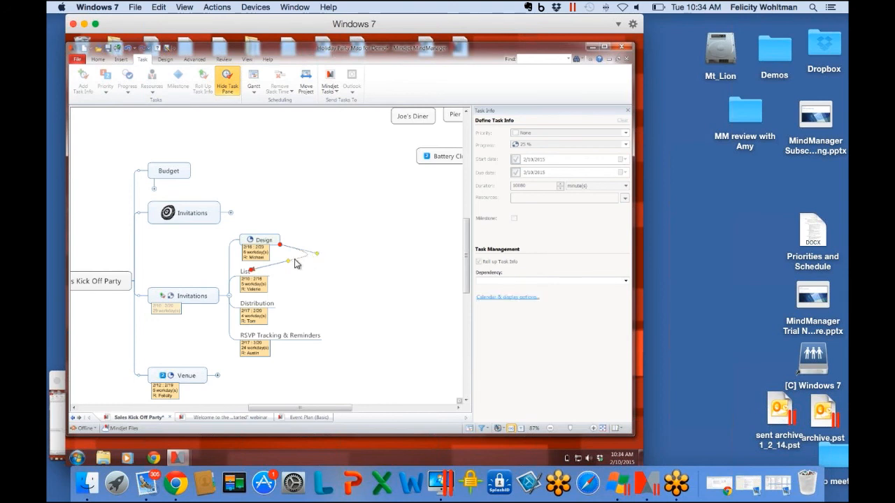
click(255, 272)
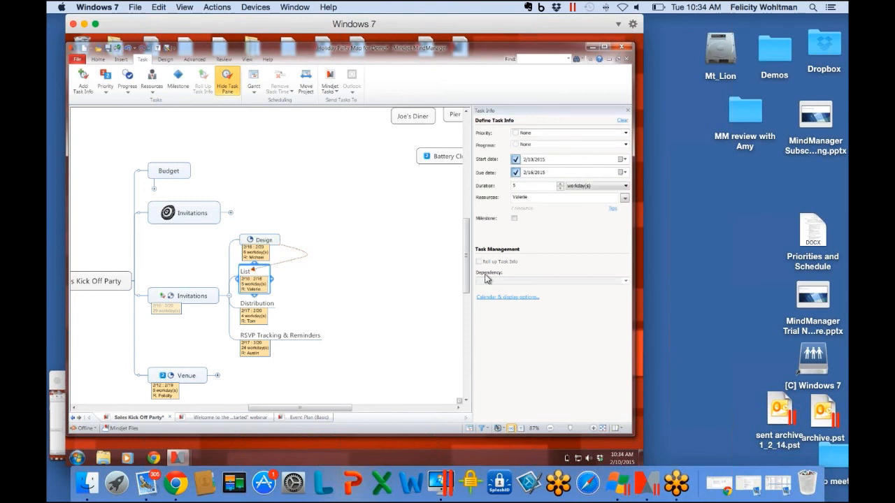
click(289, 258)
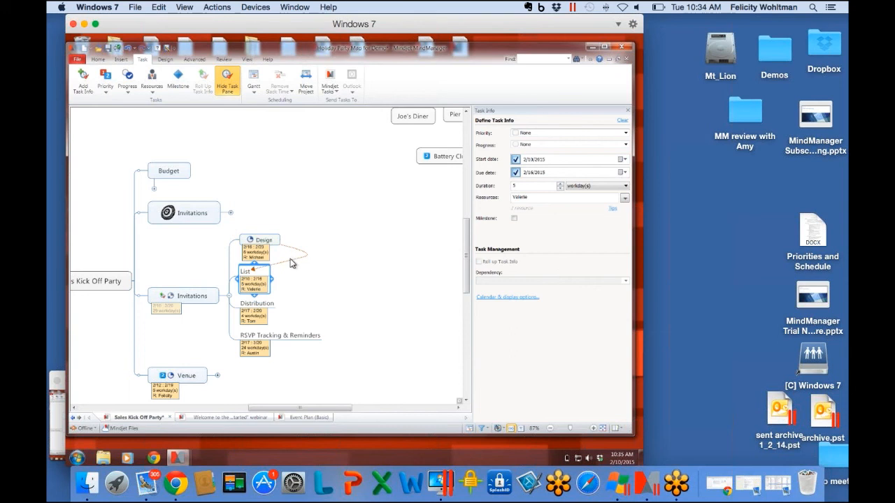
click(625, 281)
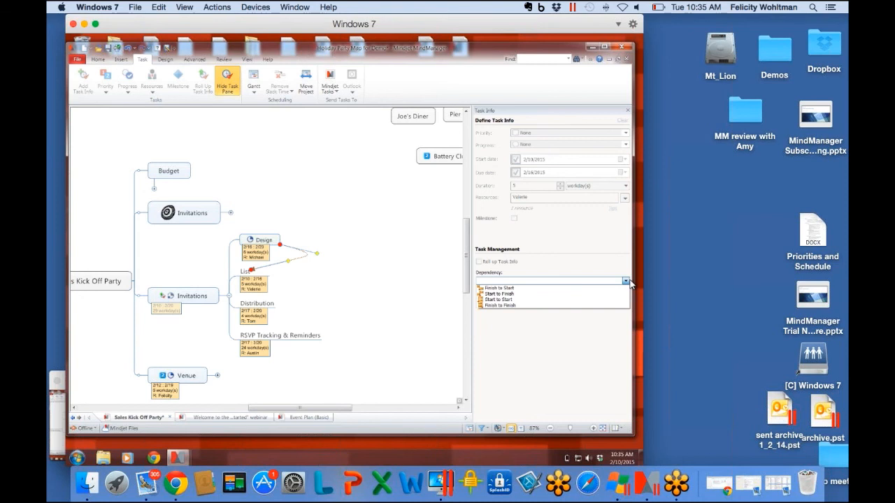
click(516, 289)
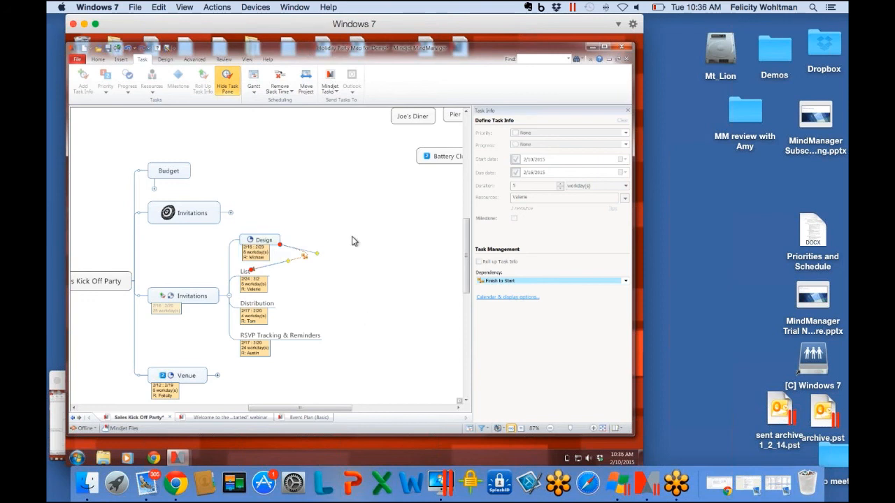
- Insert a relationship from the Distribution subtopic to the RSVP Tracking & Reminders subtopic
click(121, 59)
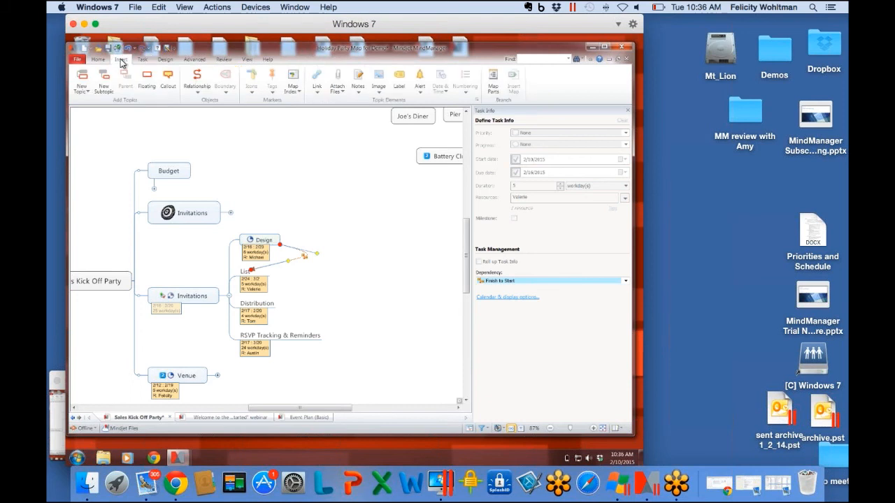
click(198, 95)
click(210, 102)
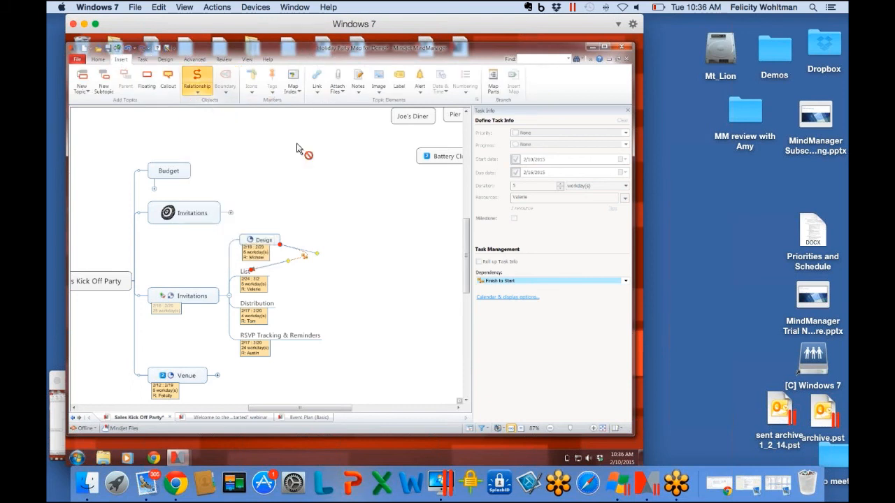
click(257, 306)
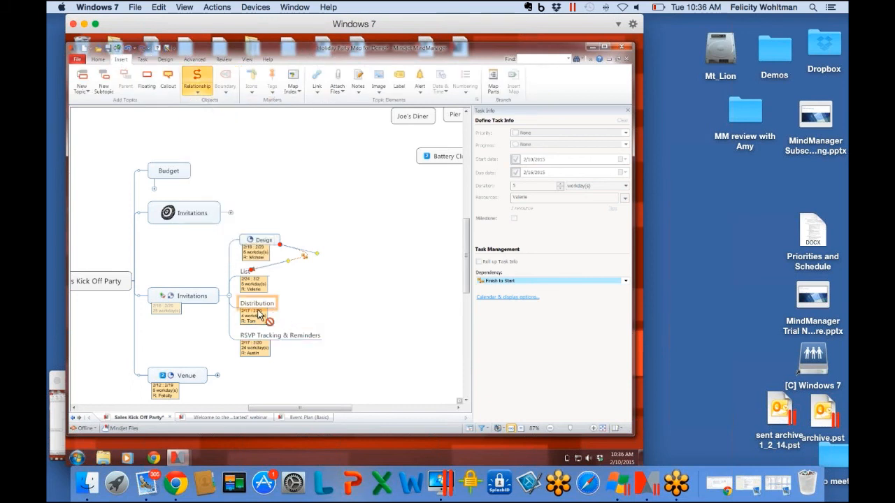
click(282, 338)
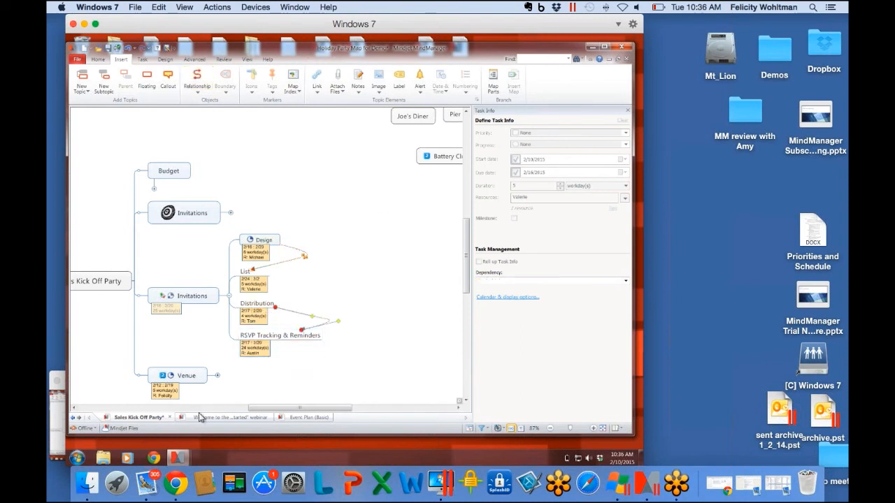
- Select the relationship between Distribution and RSVP Tracking & Reminders and open its choice of dependency types
click(291, 329)
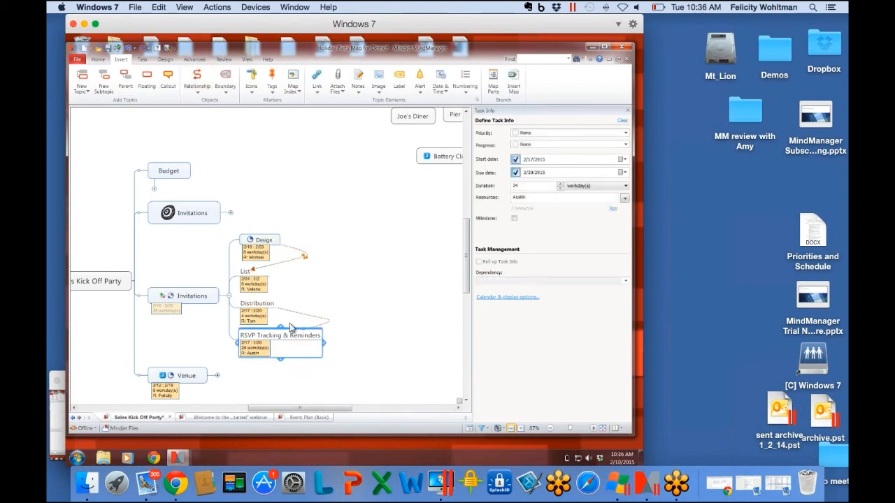
click(328, 324)
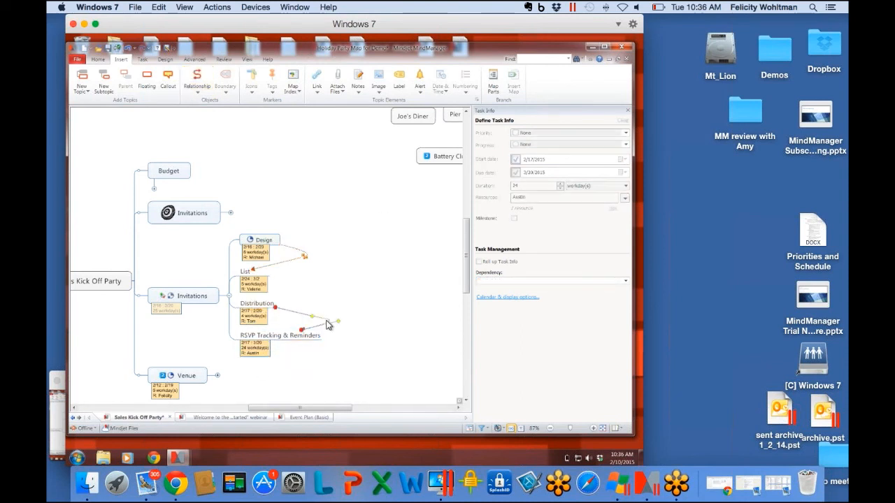
click(627, 282)
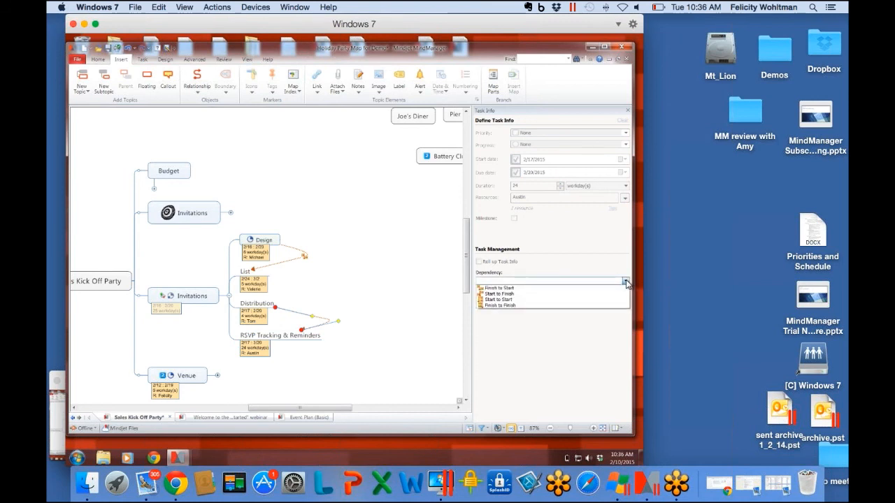